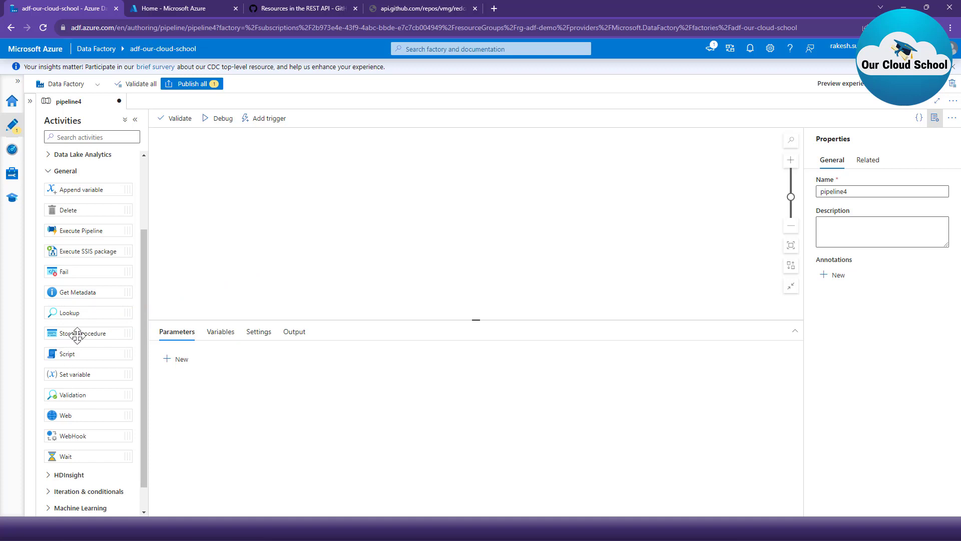
# - Add a Stored procedure activity to the pipeline4 canvas, enlarge its configuration area and open the activity's settings
pyautogui.moveTo(77, 334); pyautogui.dragTo(307, 219)
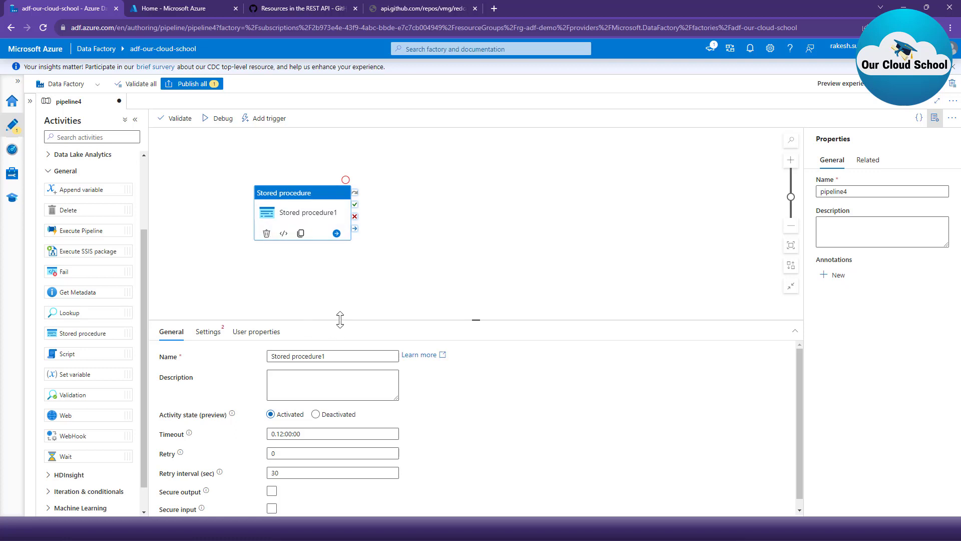
pyautogui.moveTo(341, 319); pyautogui.dragTo(330, 258)
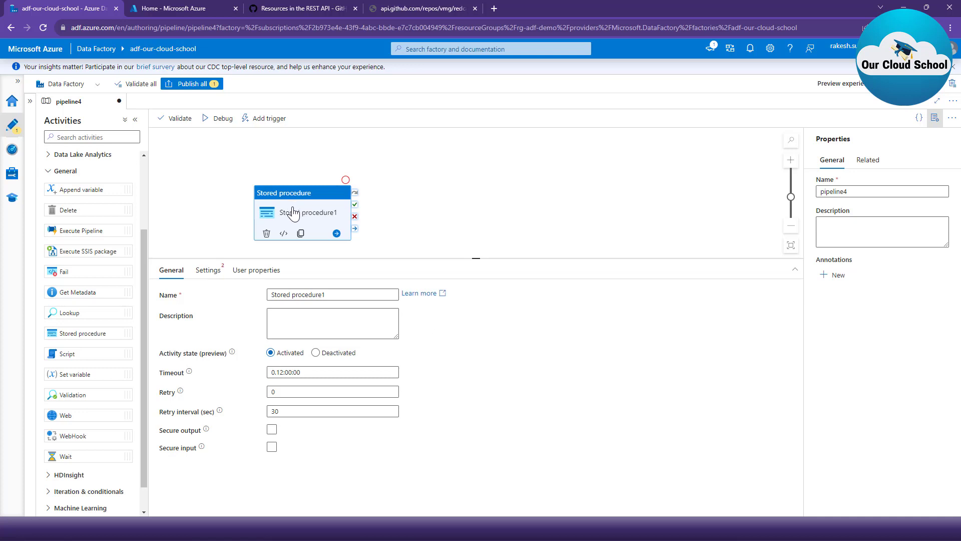
pyautogui.click(208, 271)
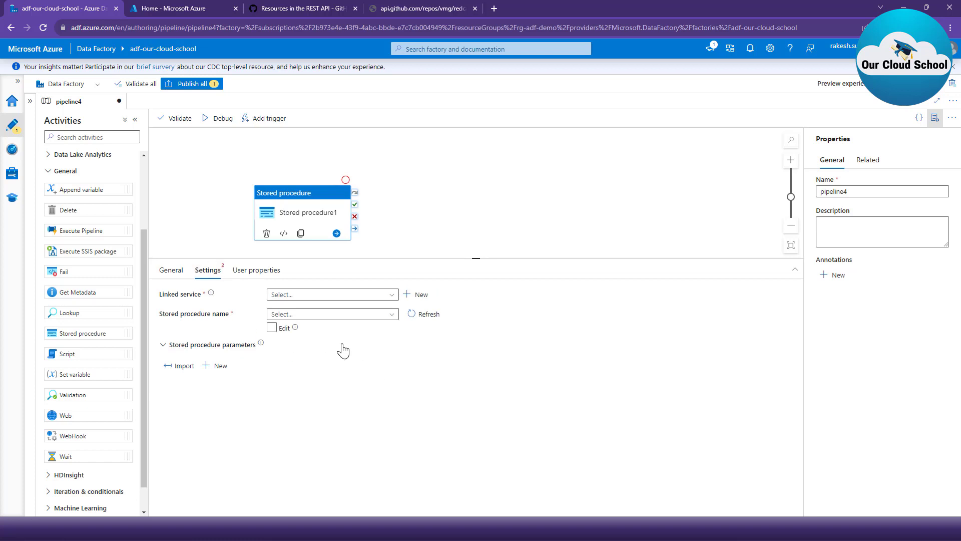
# - Examine the existing linked services and the database types offered for a new linked service, closing the form without creating one
pyautogui.click(303, 295)
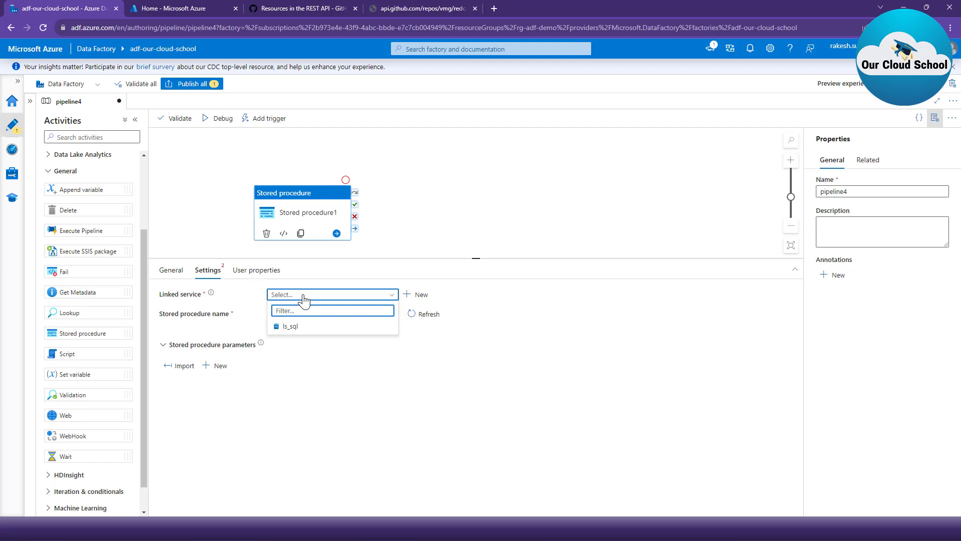
pyautogui.click(376, 442)
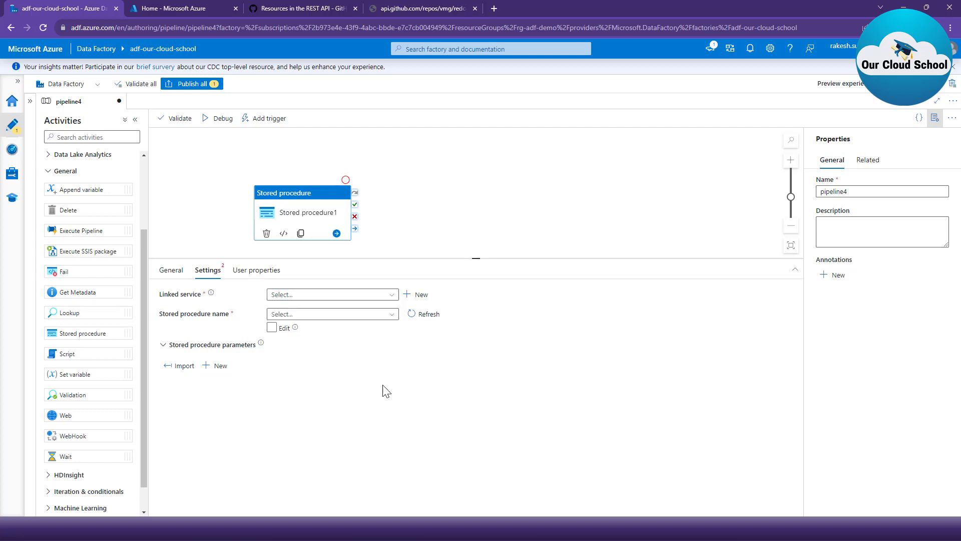
pyautogui.click(410, 297)
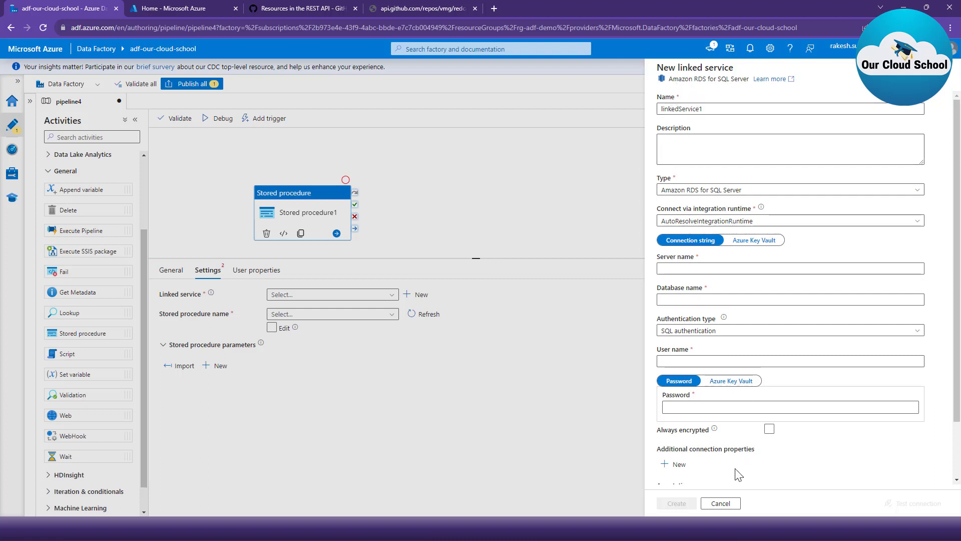
pyautogui.scroll(-2, 764, 424)
pyautogui.scroll(2, 783, 278)
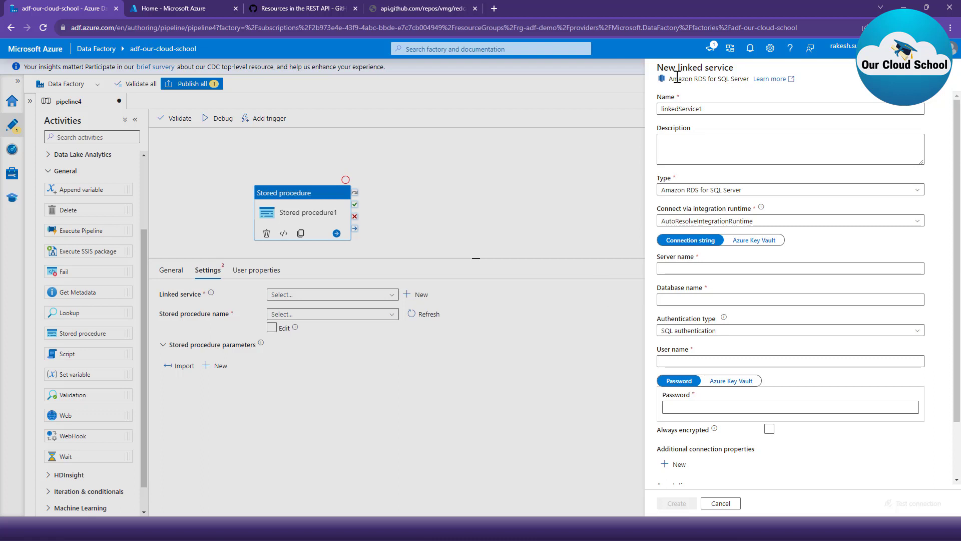
pyautogui.moveTo(669, 78); pyautogui.dragTo(708, 78)
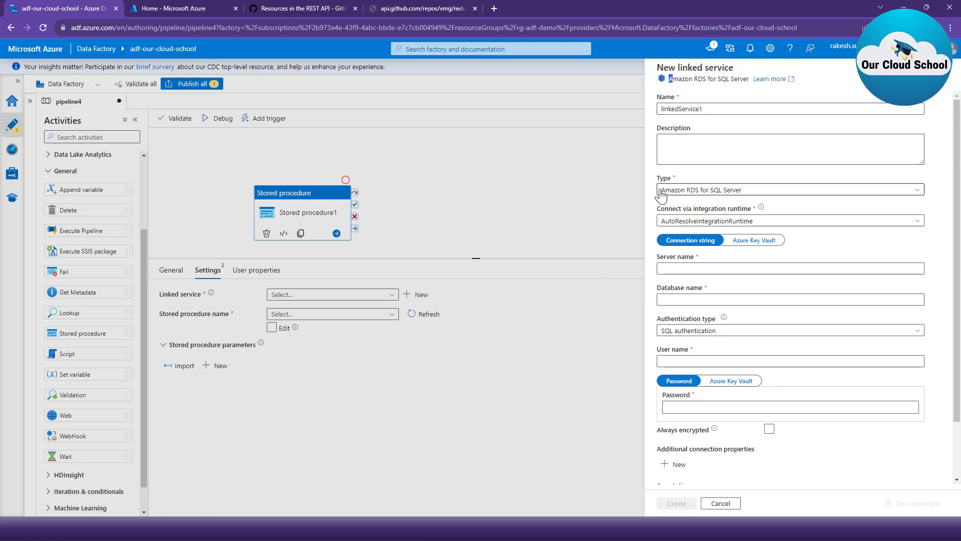
pyautogui.click(694, 192)
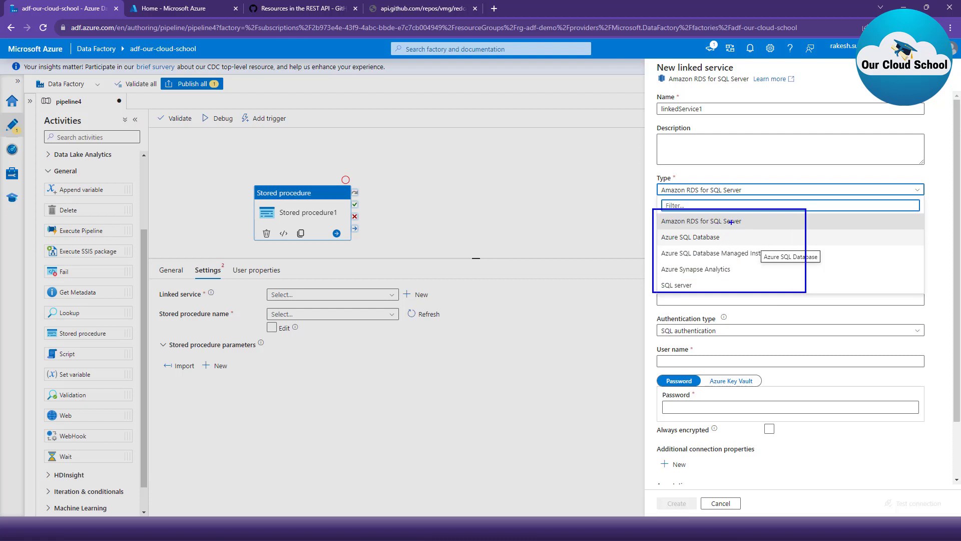
pyautogui.moveTo(748, 223); pyautogui.dragTo(799, 215)
pyautogui.moveTo(722, 239); pyautogui.dragTo(768, 229)
pyautogui.moveTo(605, 262)
pyautogui.mouseDown()
pyautogui.moveTo(689, 259)
pyautogui.moveTo(785, 275)
pyautogui.mouseUp()
pyautogui.moveTo(695, 286); pyautogui.dragTo(821, 283)
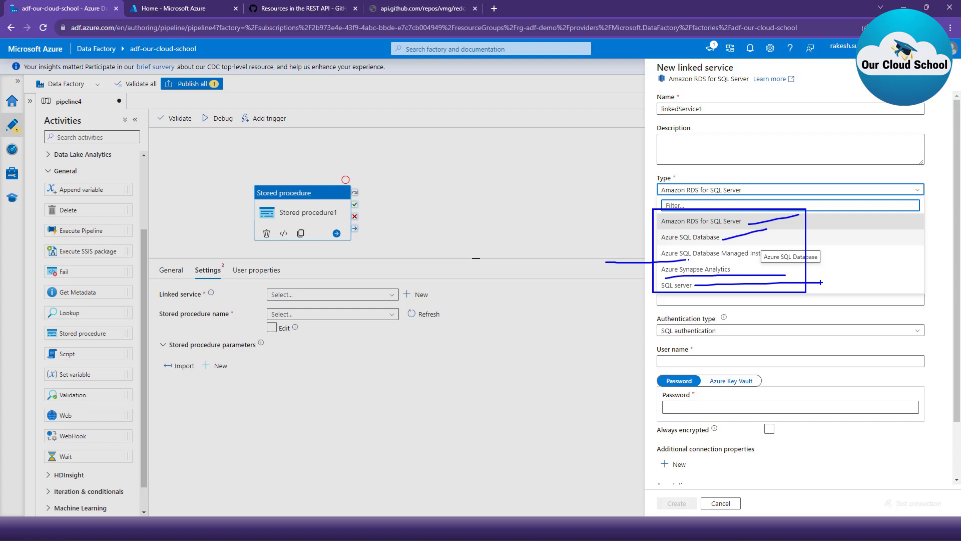
pyautogui.press('Escape')
pyautogui.press('Escape')
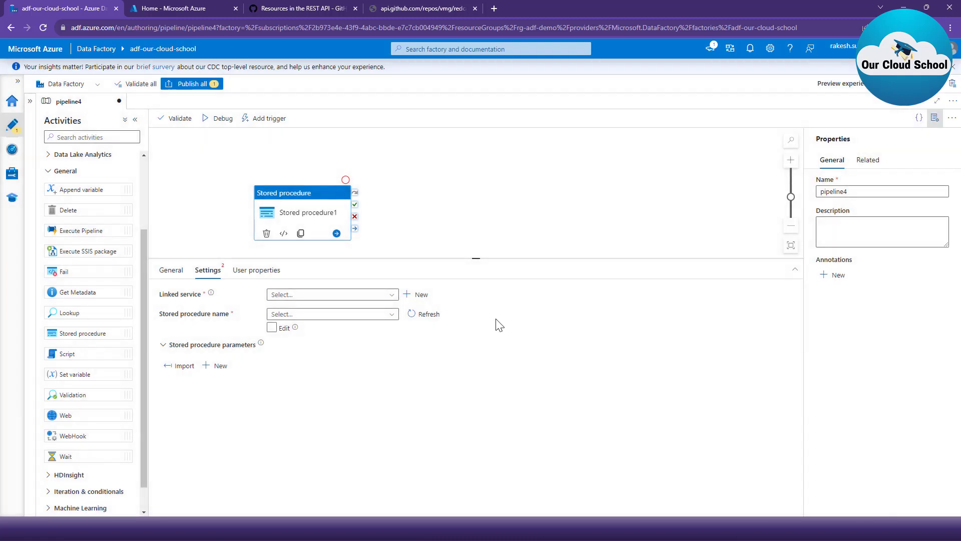
# - Choose ls_sql as the activity's linked service and review its connection details without changing them
pyautogui.click(354, 299)
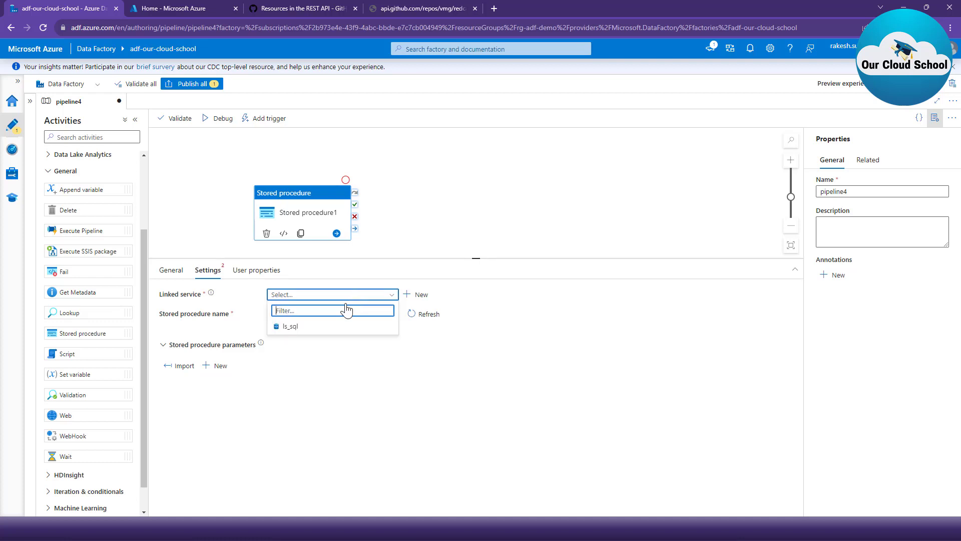
pyautogui.click(313, 325)
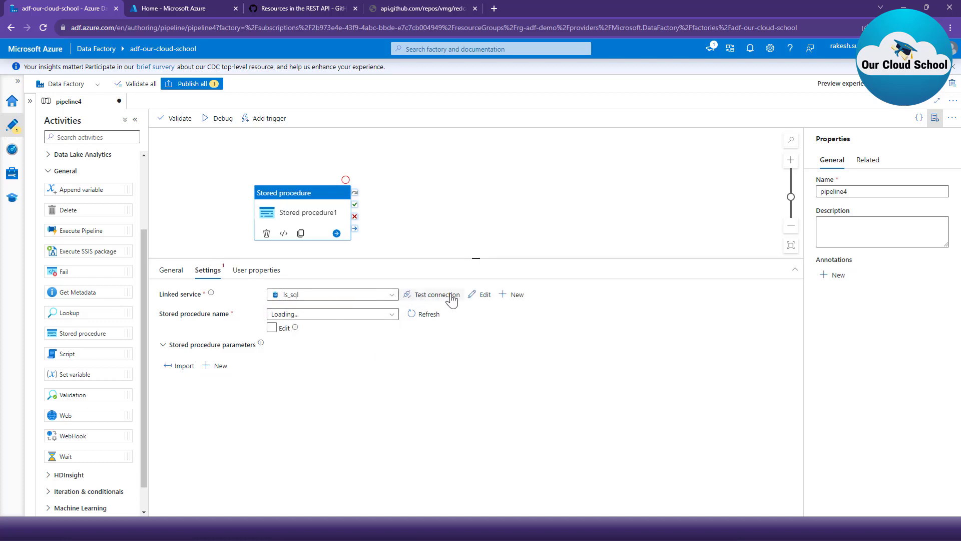
pyautogui.click(481, 296)
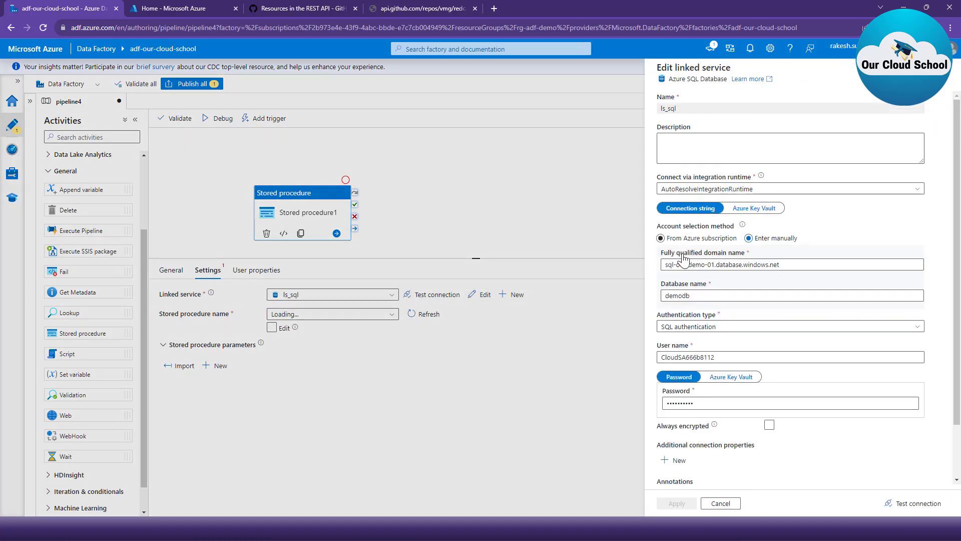
pyautogui.moveTo(785, 267); pyautogui.dragTo(646, 268)
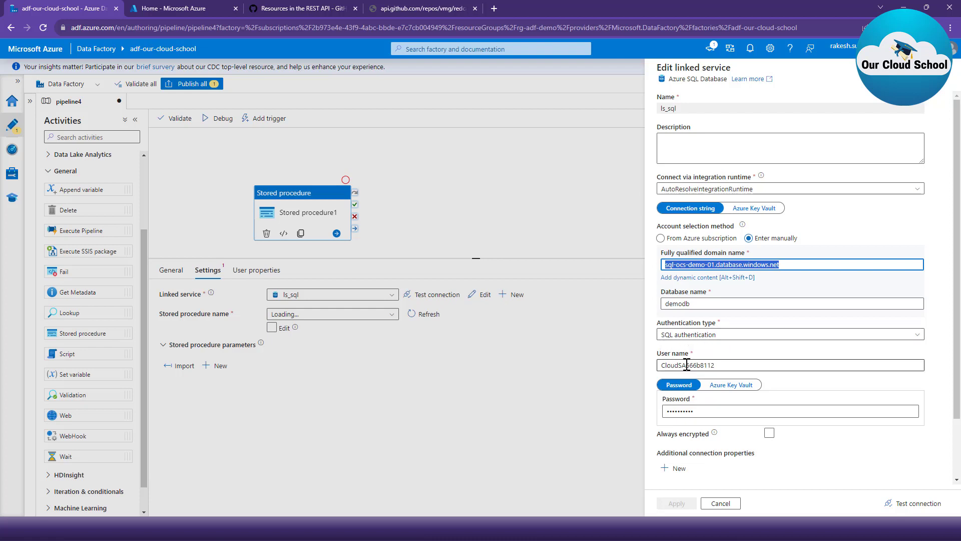
pyautogui.click(721, 503)
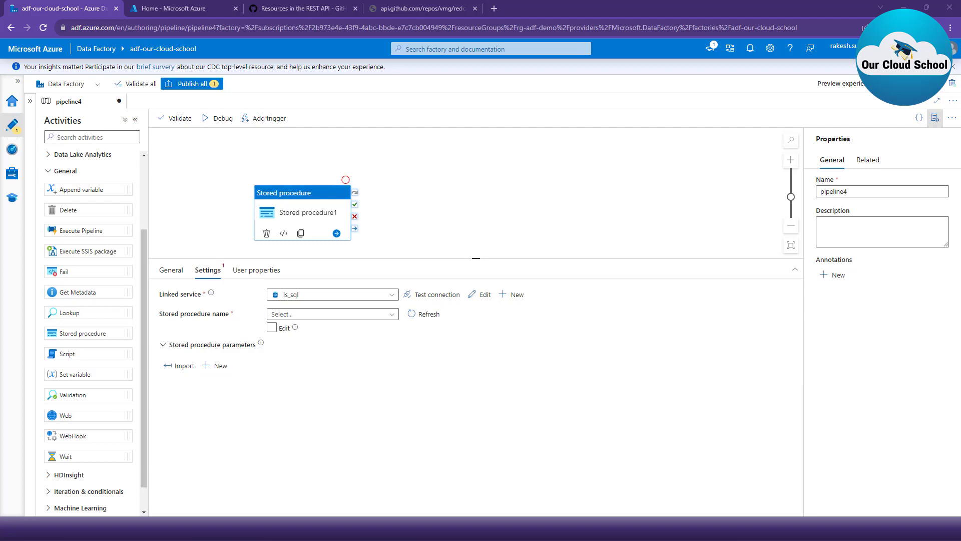
# - Switch to Azure Data Studio, maximize it and list the tables of the demodb database
pyautogui.moveTo(960, 323); pyautogui.dragTo(423, 153)
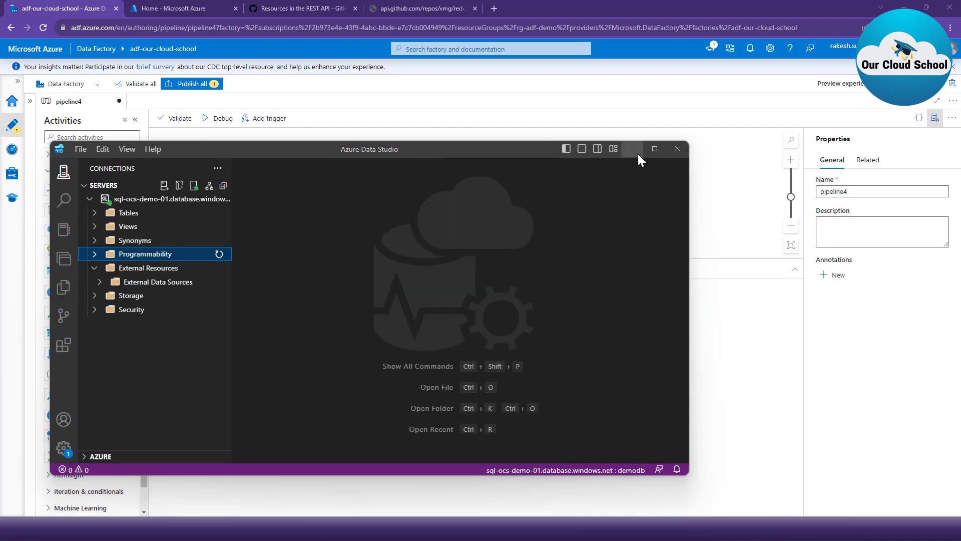
pyautogui.click(654, 149)
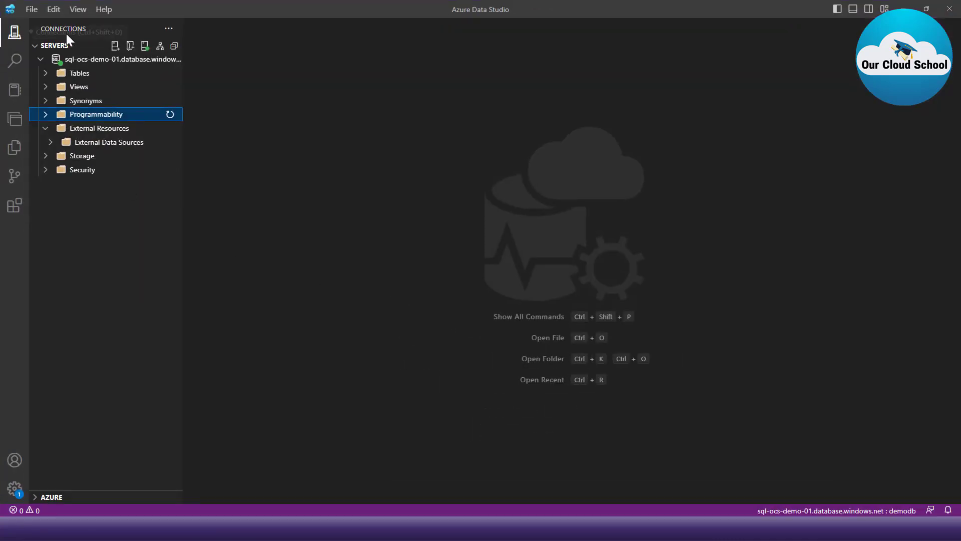
pyautogui.click(79, 73)
pyautogui.click(79, 73)
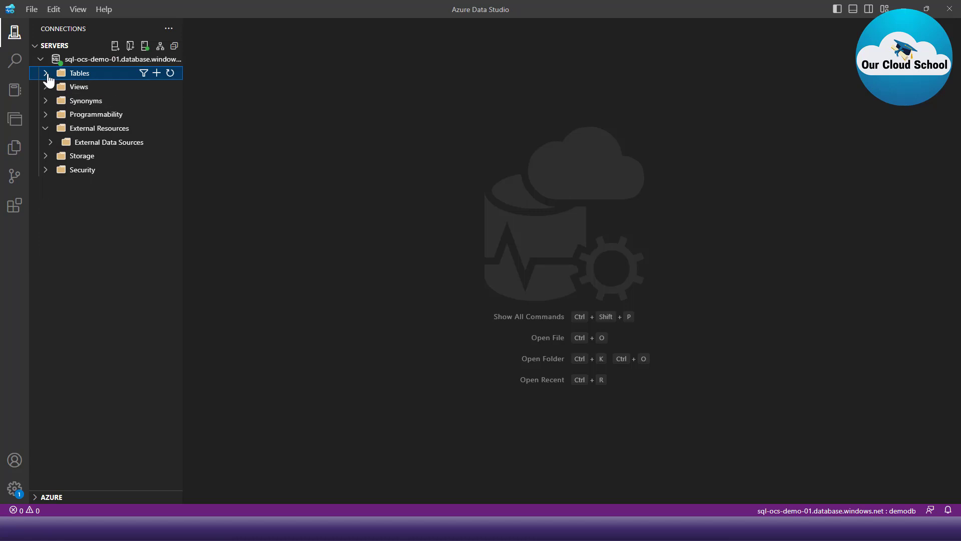
pyautogui.click(45, 73)
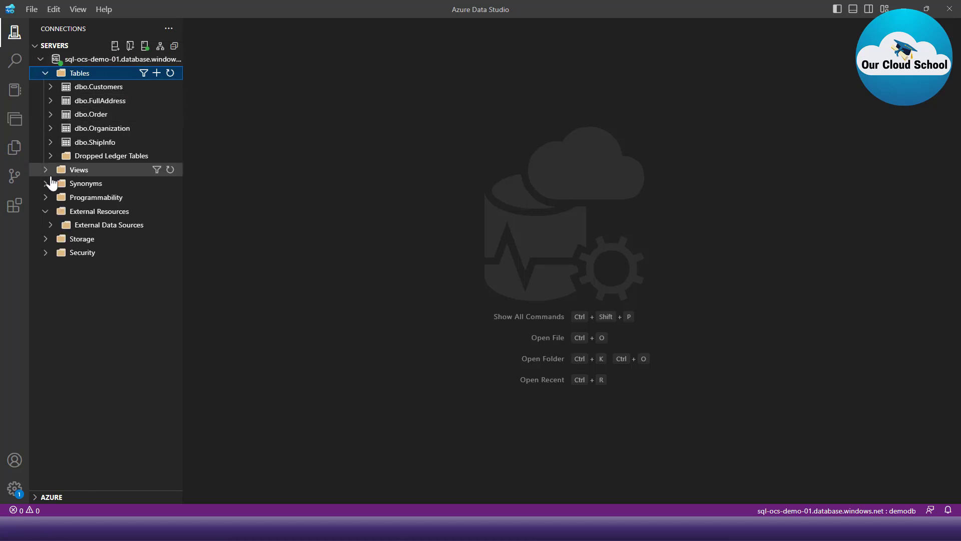
# - Examine the database's stored procedures with their full names showing, and expand dbo.GetCustomerByName
pyautogui.click(45, 199)
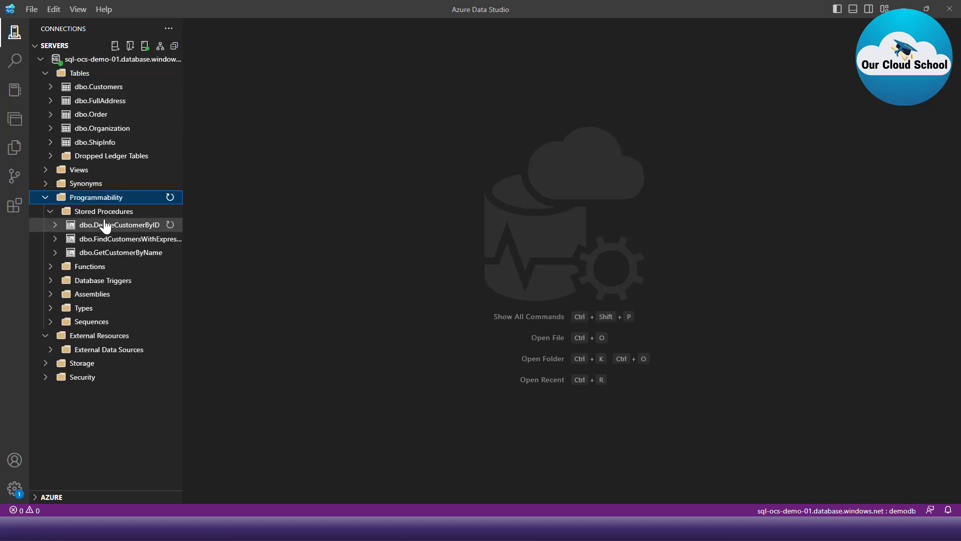
pyautogui.click(100, 216)
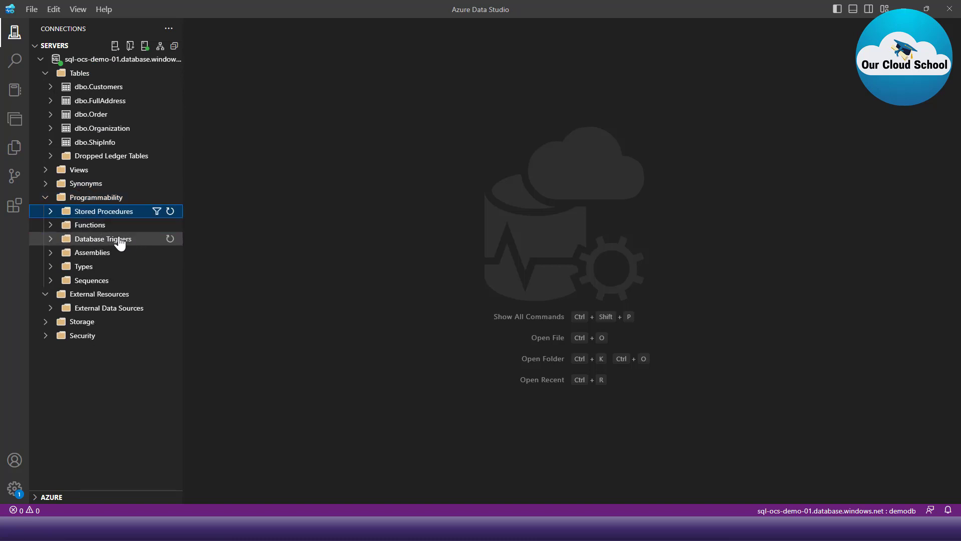
pyautogui.click(49, 212)
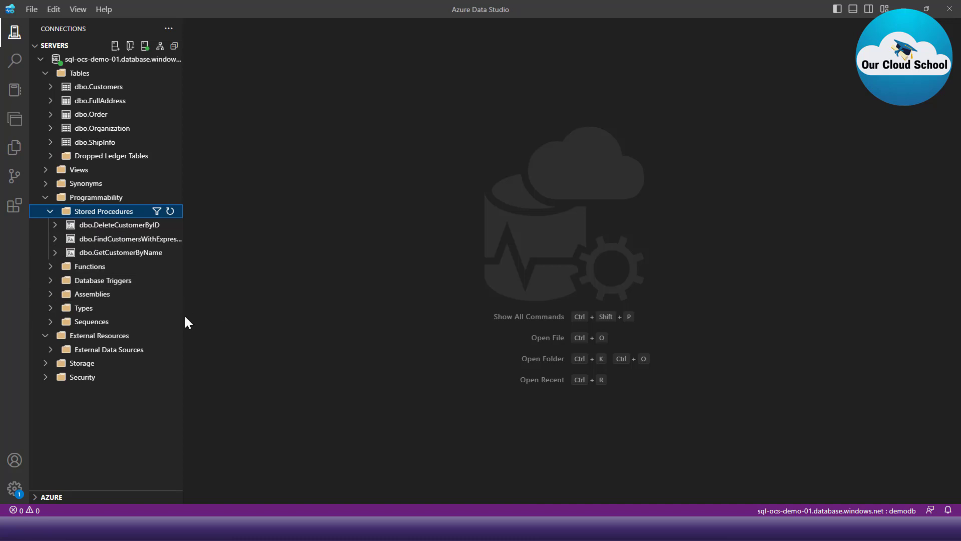
pyautogui.moveTo(183, 315); pyautogui.dragTo(226, 316)
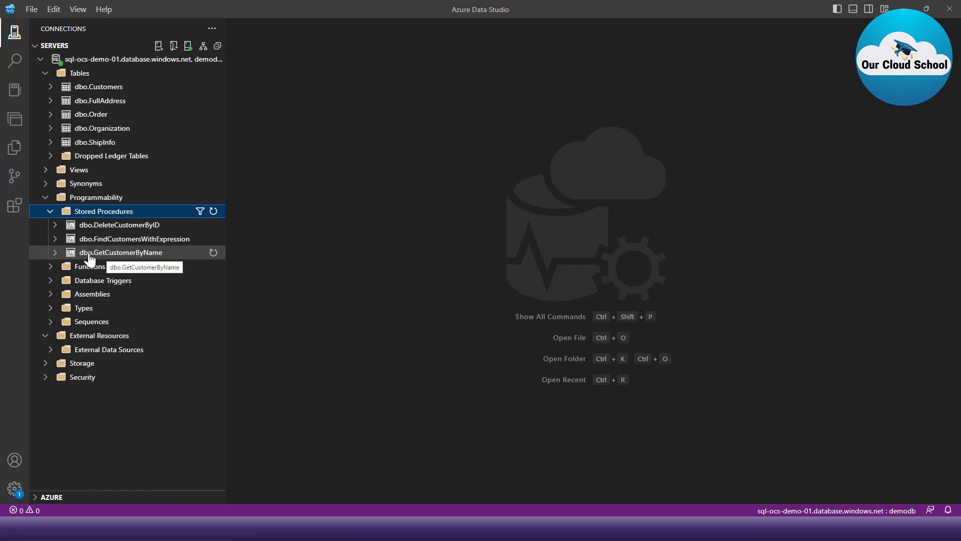
pyautogui.click(143, 255)
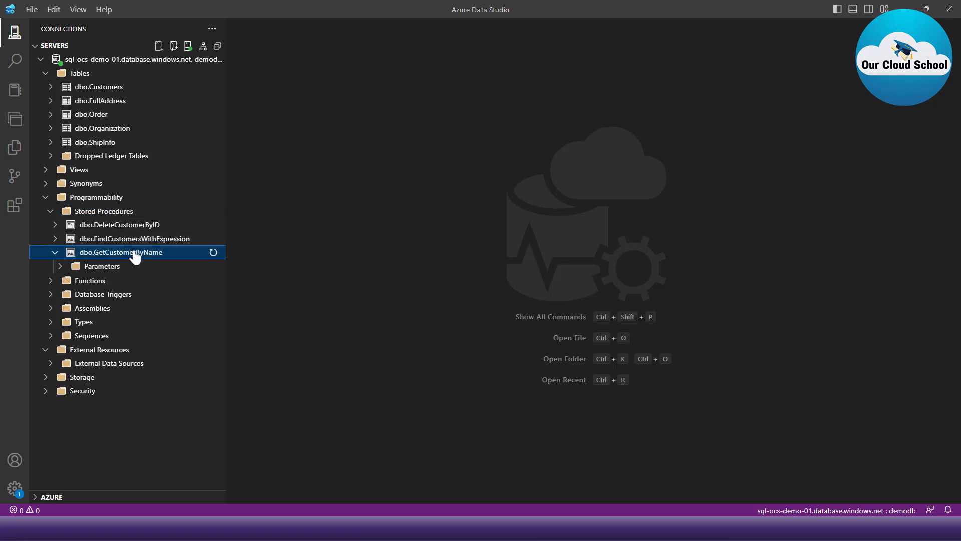
# - Query the top 1000 rows of the dbo.Customers table
pyautogui.rightClick(106, 89)
pyautogui.click(164, 99)
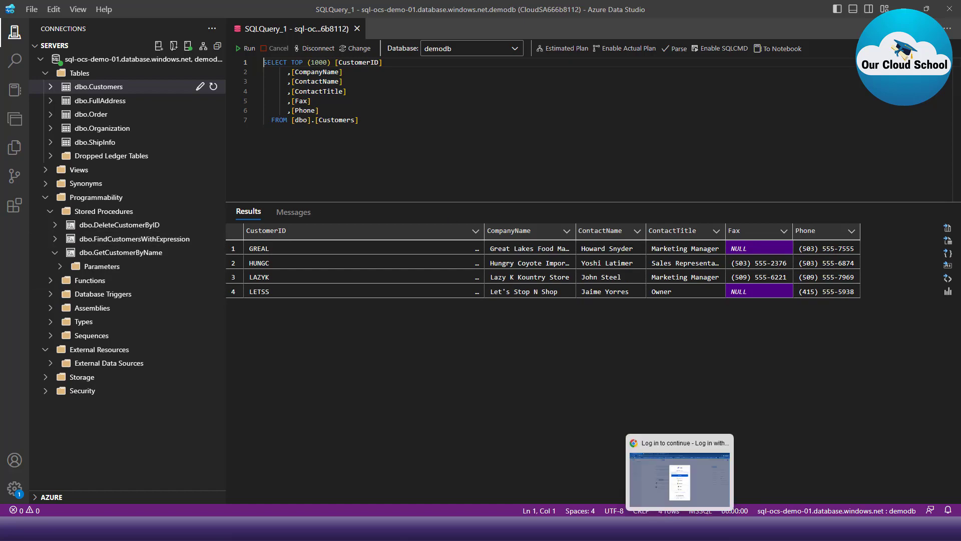
# - Switch back to Azure Data Factory in the browser and review the stored procedures available to the activity
pyautogui.click(635, 528)
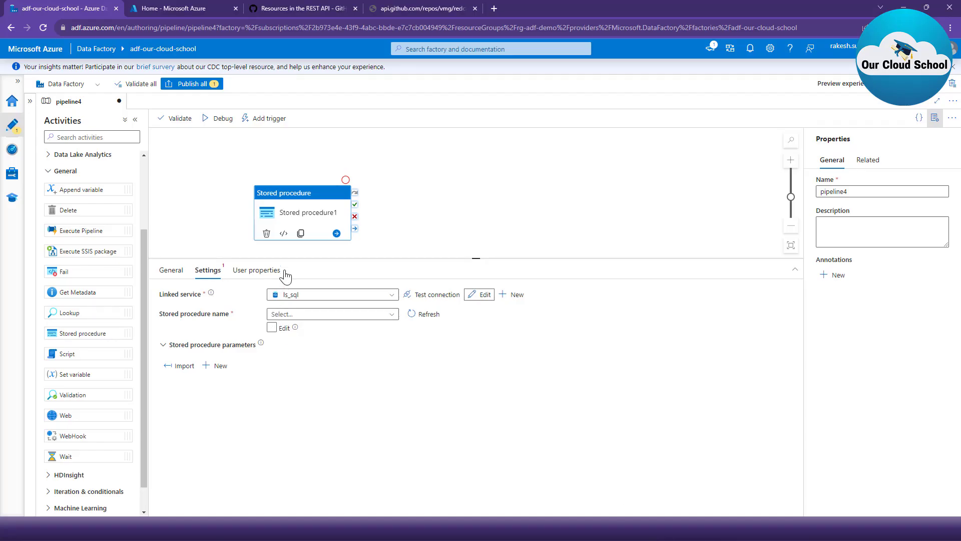
pyautogui.click(294, 317)
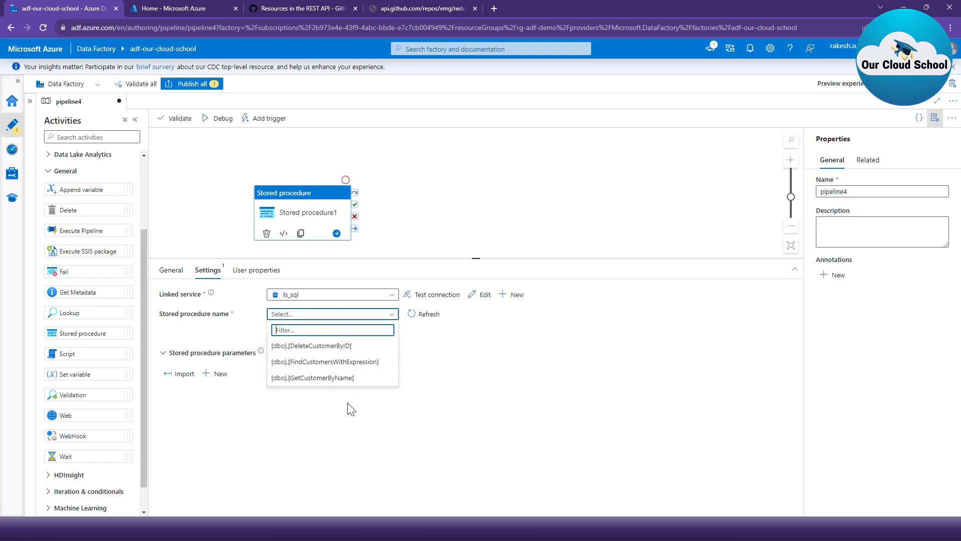
pyautogui.click(437, 388)
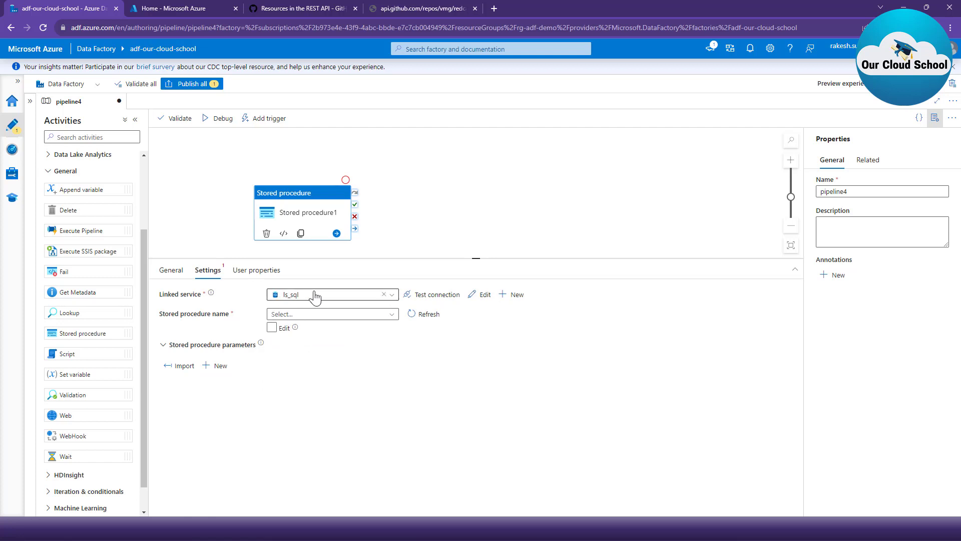
# - Enable manual editing of the stored procedure name and create a String pipeline parameter named sp_name from its dynamic content builder
pyautogui.click(281, 328)
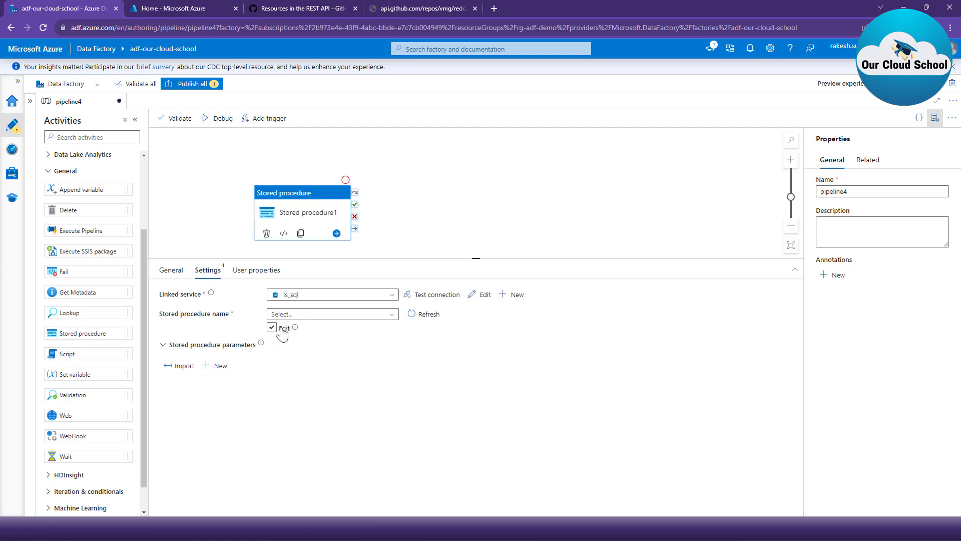
pyautogui.click(343, 312)
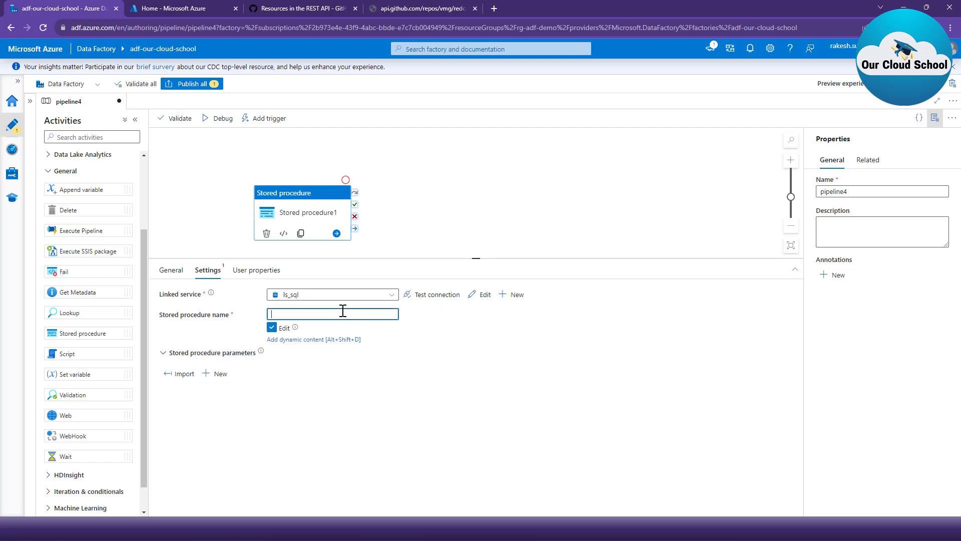
pyautogui.click(306, 341)
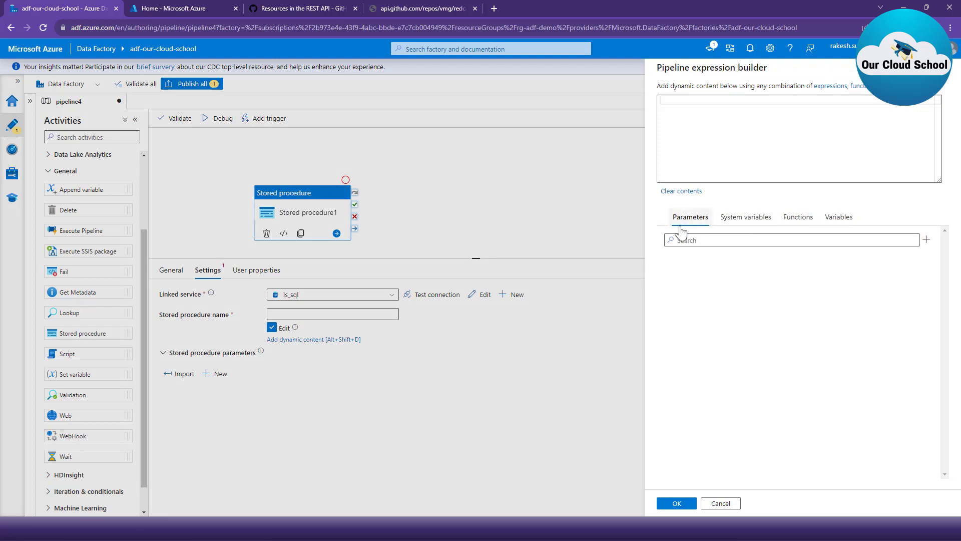
pyautogui.click(926, 240)
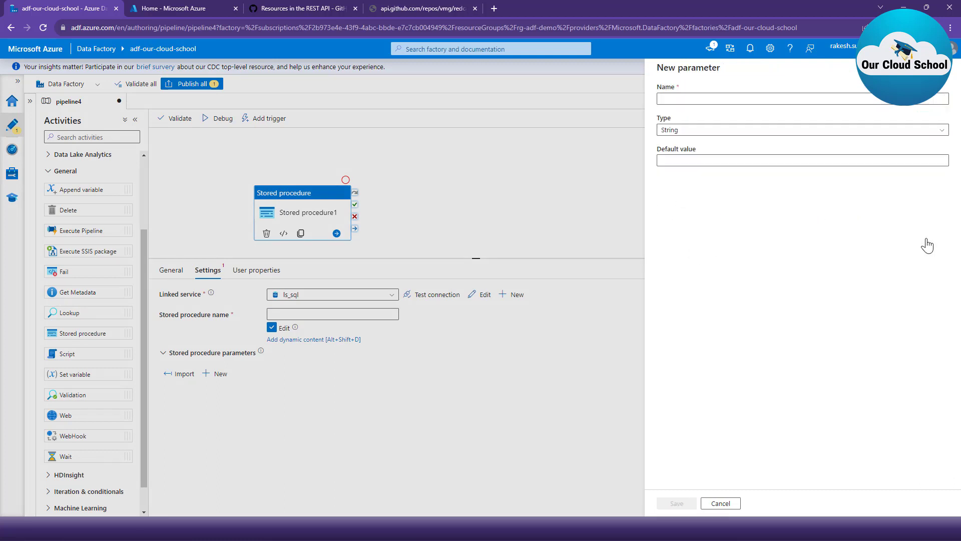
pyautogui.click(790, 99)
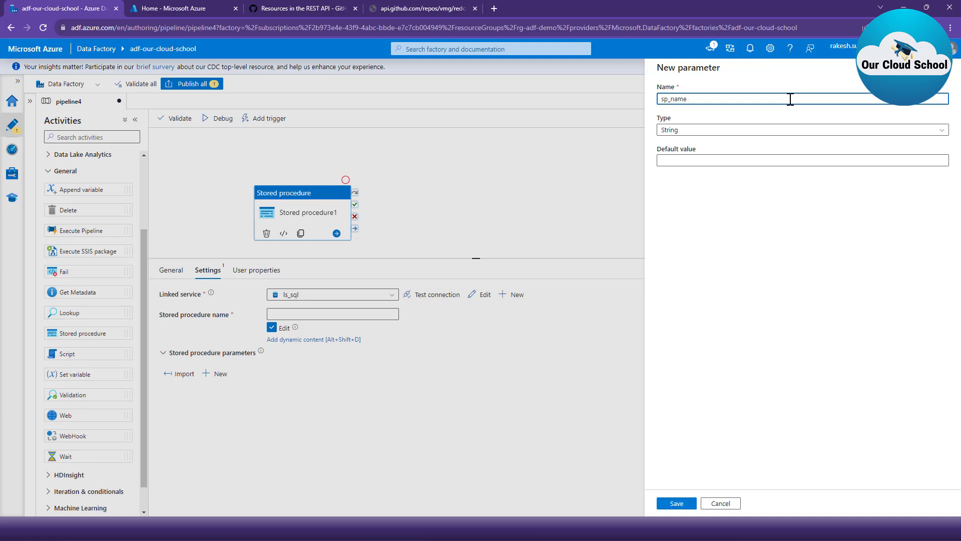
pyautogui.click(679, 505)
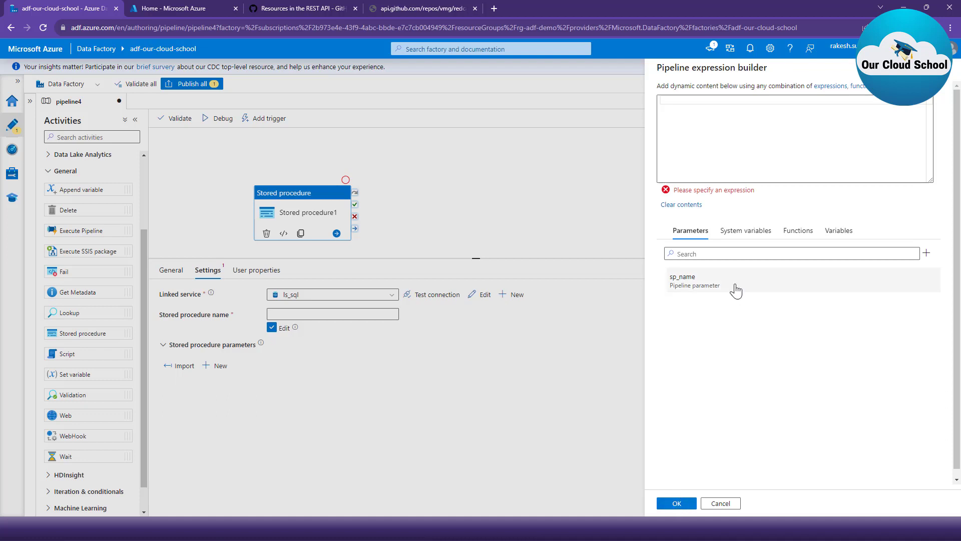
# - Set the stored procedure name to the sp_name pipeline parameter and reopen the Stored procedure1 activity's settings
pyautogui.click(707, 279)
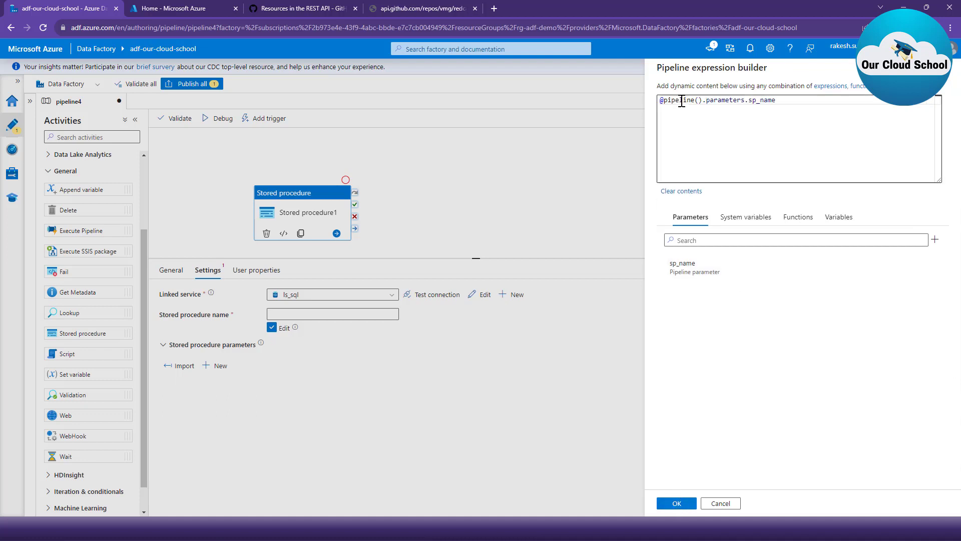
pyautogui.click(674, 504)
pyautogui.click(514, 223)
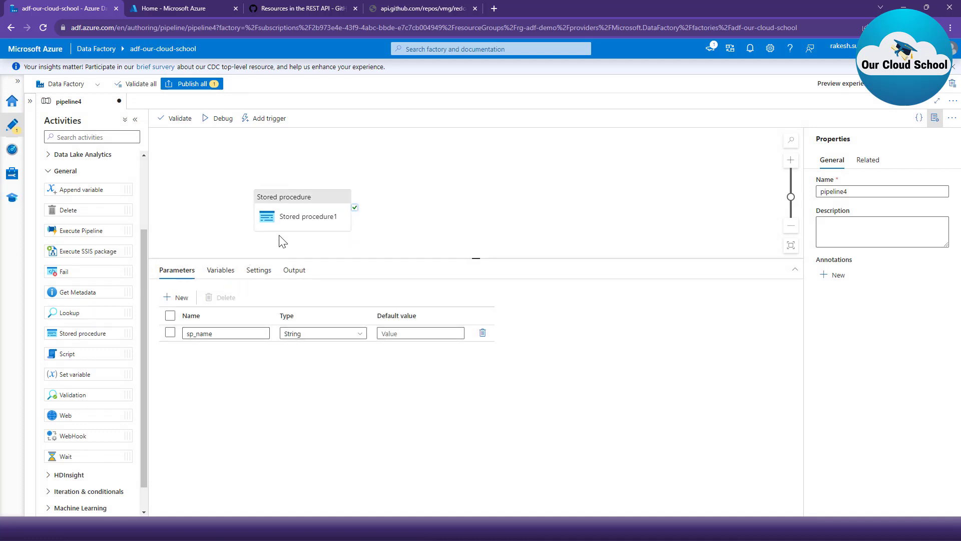
pyautogui.click(300, 216)
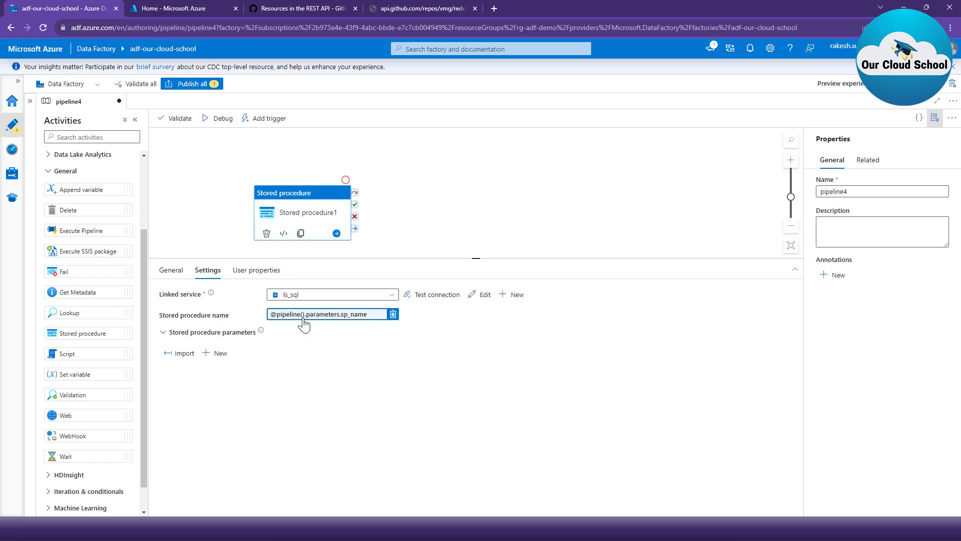
# - Replace the stored procedure name expression with [dbo].[GetCustomerByName] from the available procedures, with manual editing turned off
pyautogui.click(393, 315)
pyautogui.click(271, 327)
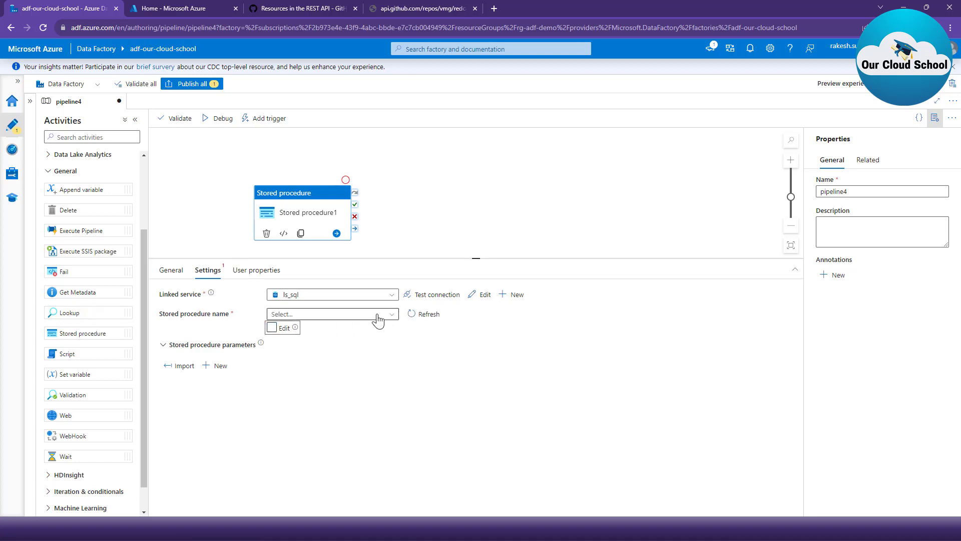
pyautogui.click(389, 318)
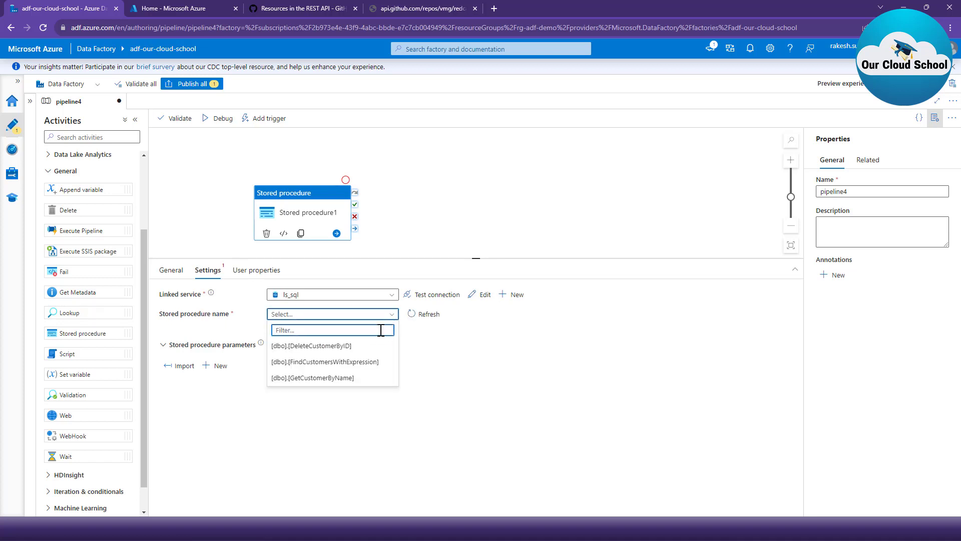
pyautogui.click(334, 379)
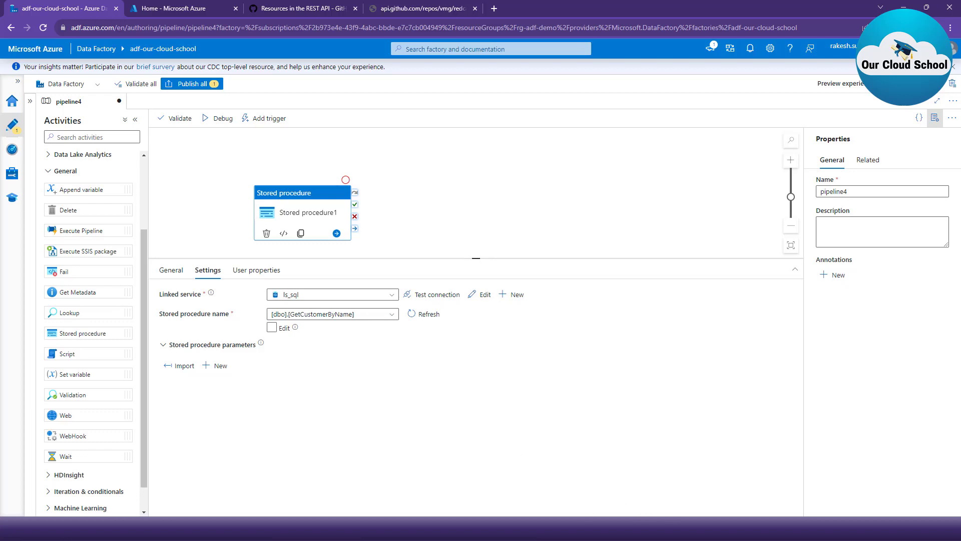
pyautogui.click(441, 528)
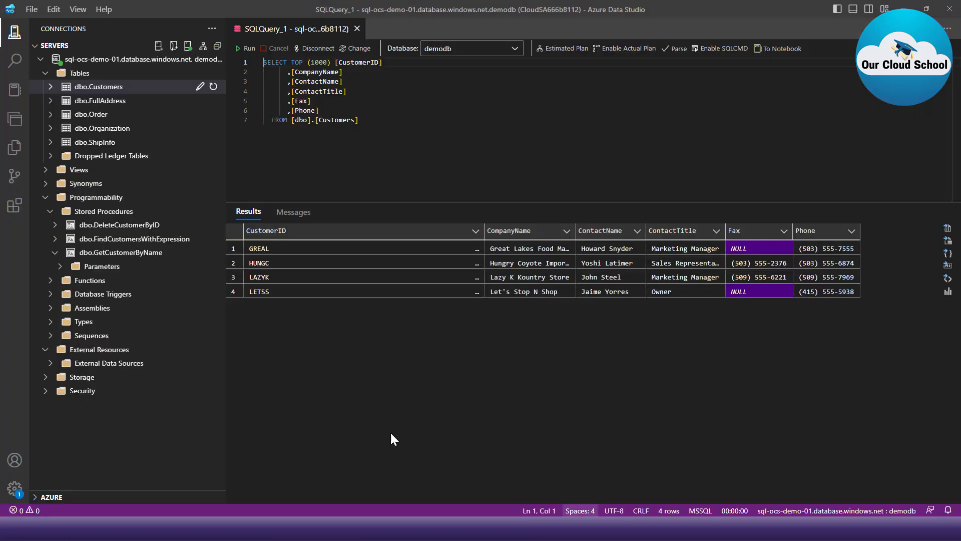
pyautogui.rightClick(136, 256)
pyautogui.click(190, 261)
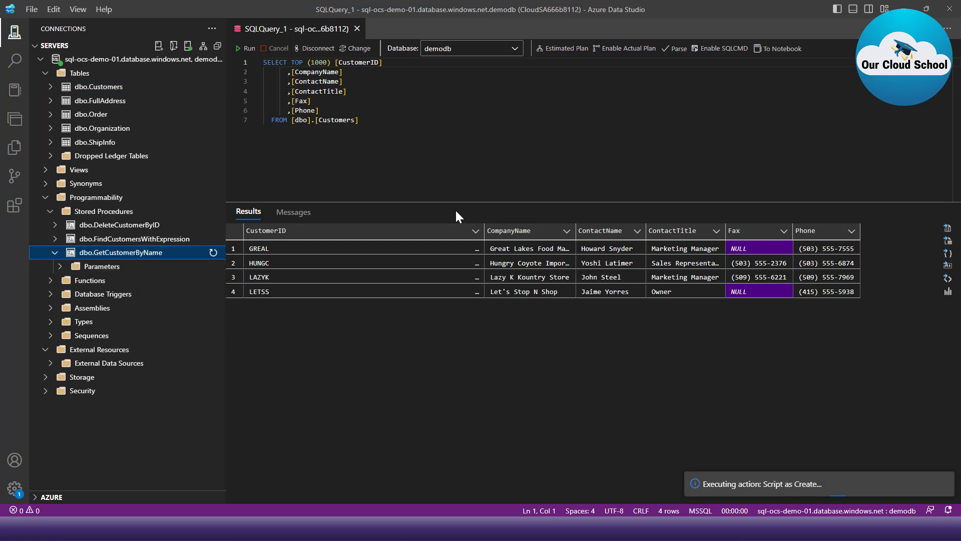
pyautogui.click(60, 267)
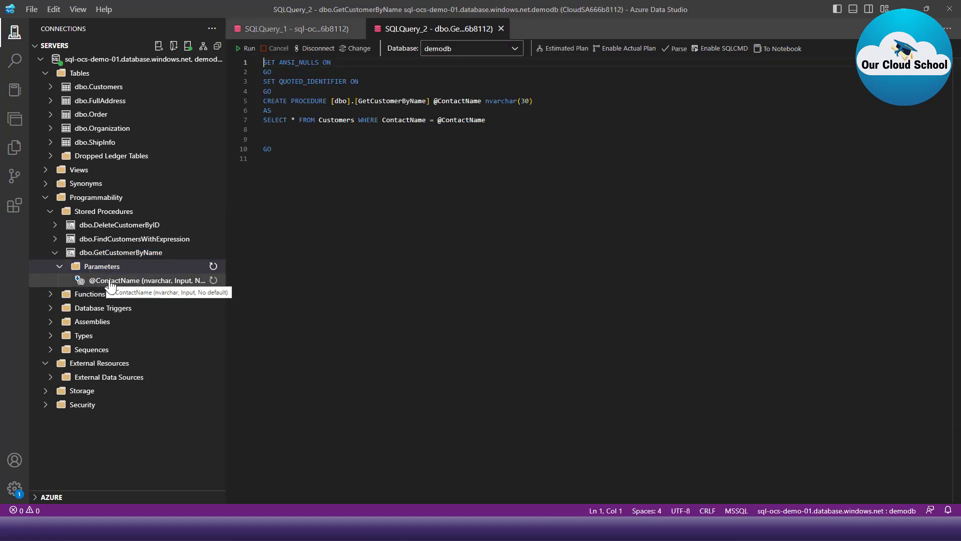
pyautogui.click(449, 120)
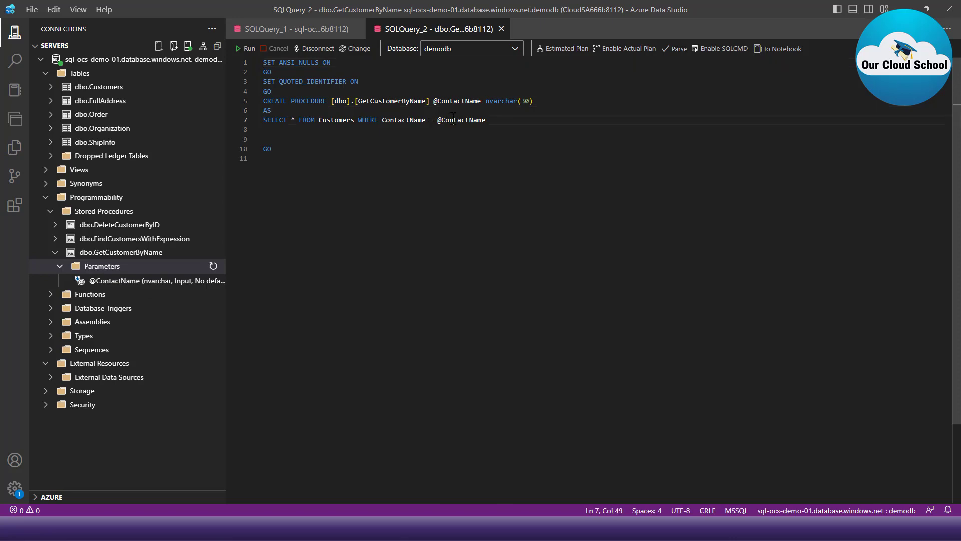
pyautogui.doubleClick(449, 119)
# - Switch back to Azure Data Factory and import the parameters of the selected stored procedure
pyautogui.click(926, 7)
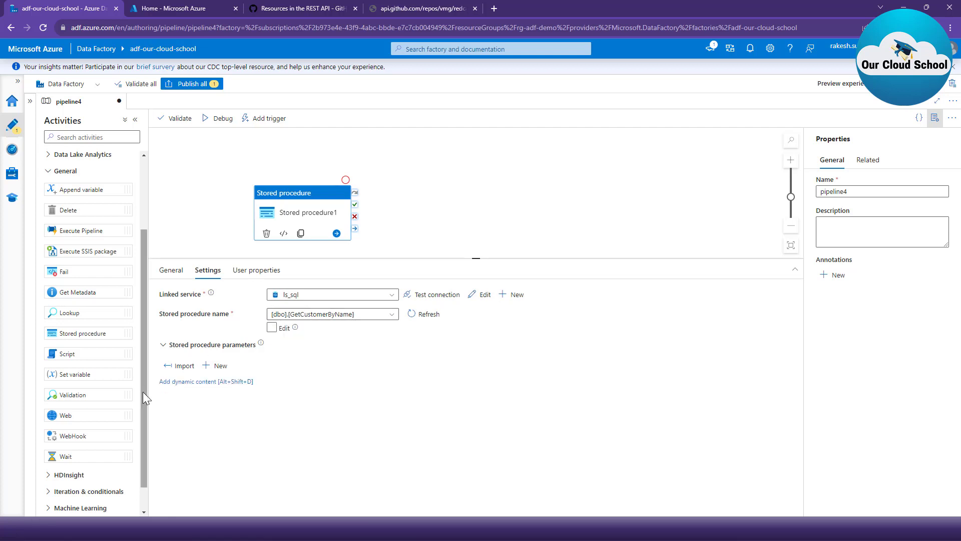
pyautogui.click(172, 370)
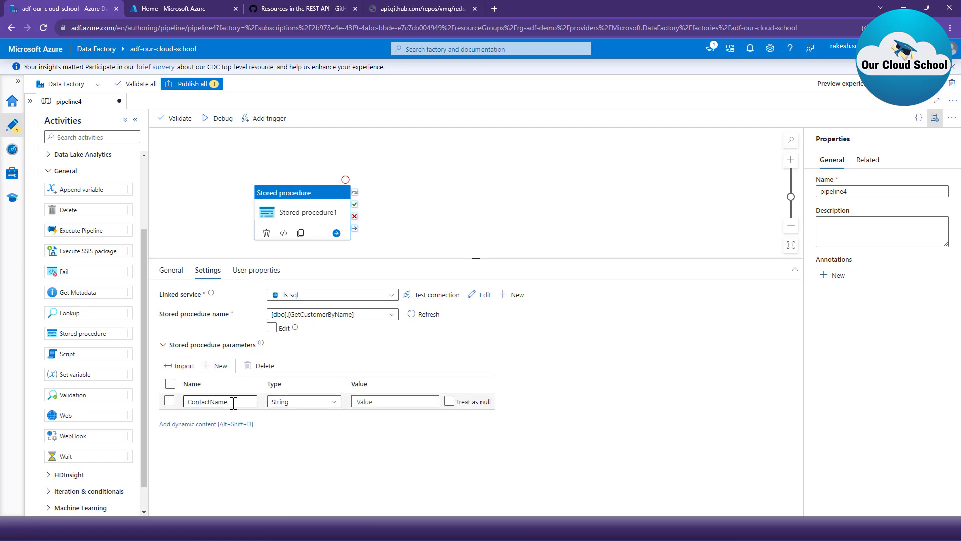
pyautogui.click(387, 402)
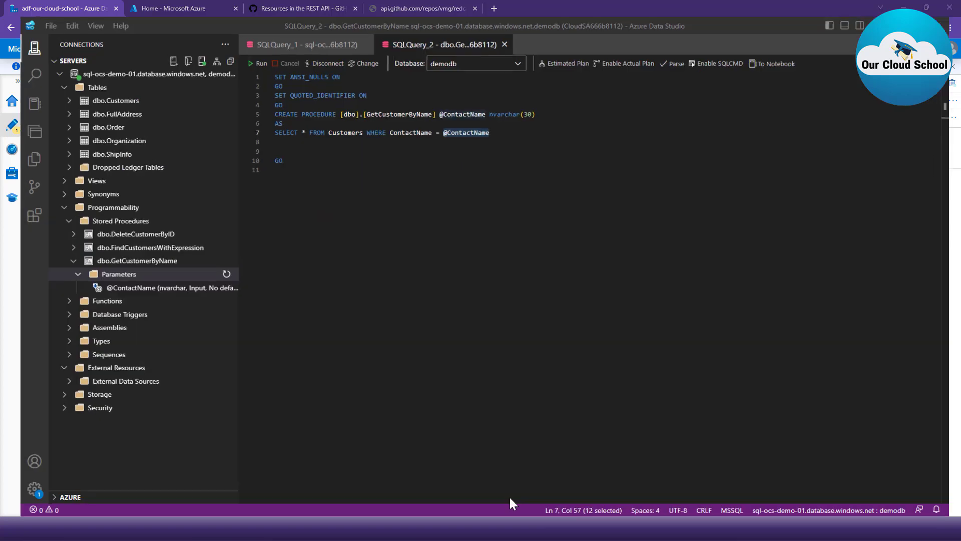
# - Copy customer GREAL's contact name from the dbo.Customers results in Azure Data Studio and paste it as the activity's ContactName value
pyautogui.click(301, 30)
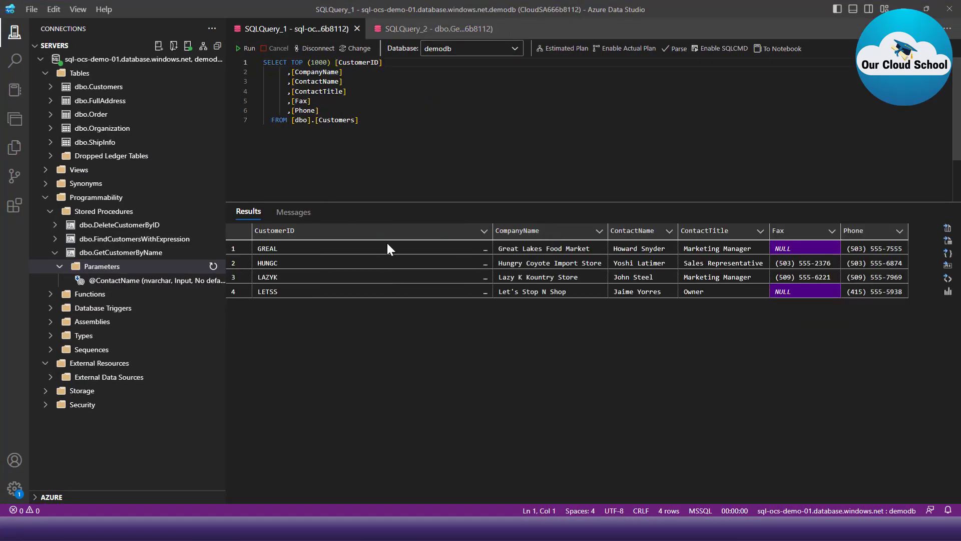
pyautogui.click(634, 245)
pyautogui.rightClick(631, 246)
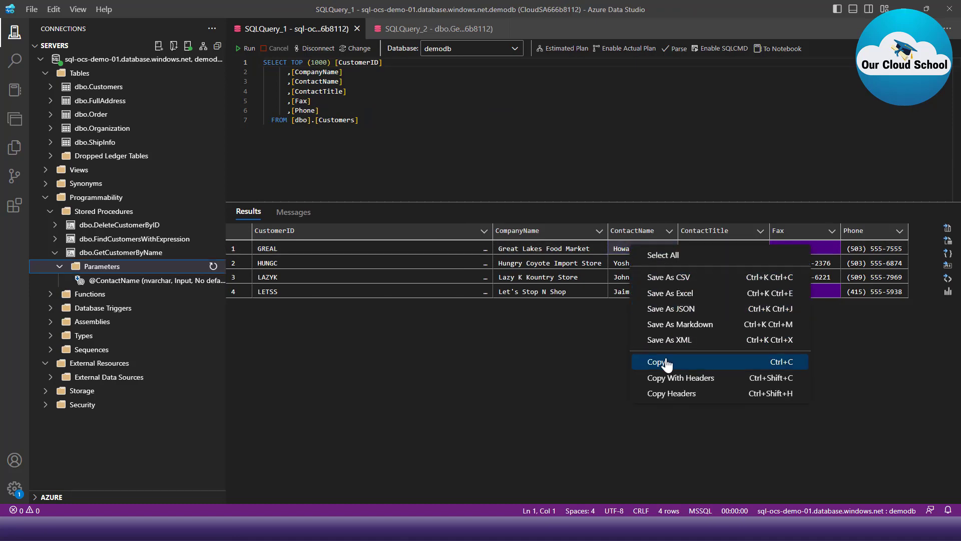
pyautogui.click(661, 362)
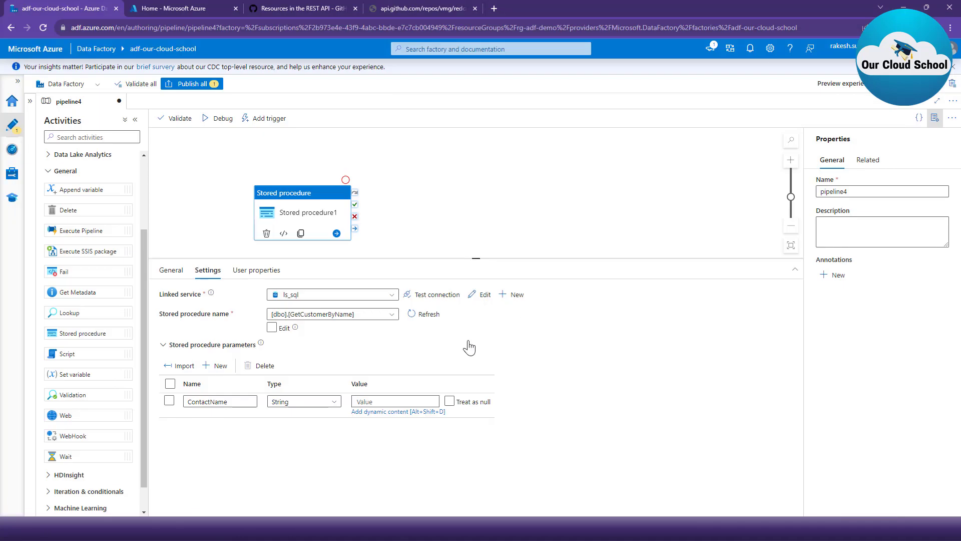
pyautogui.click(408, 401)
pyautogui.hotkey('ctrl', 'v')
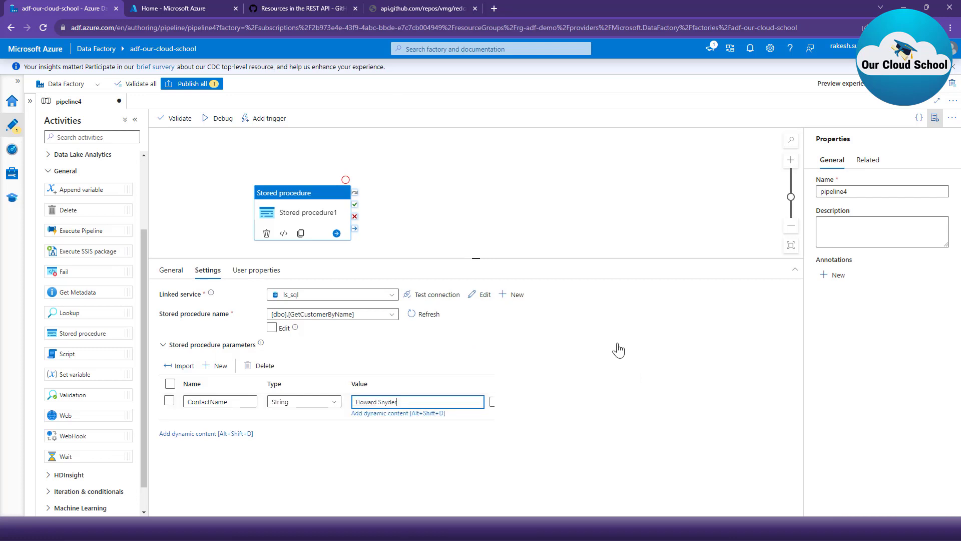
# - Validate the pipeline and close the validation output
pyautogui.click(474, 222)
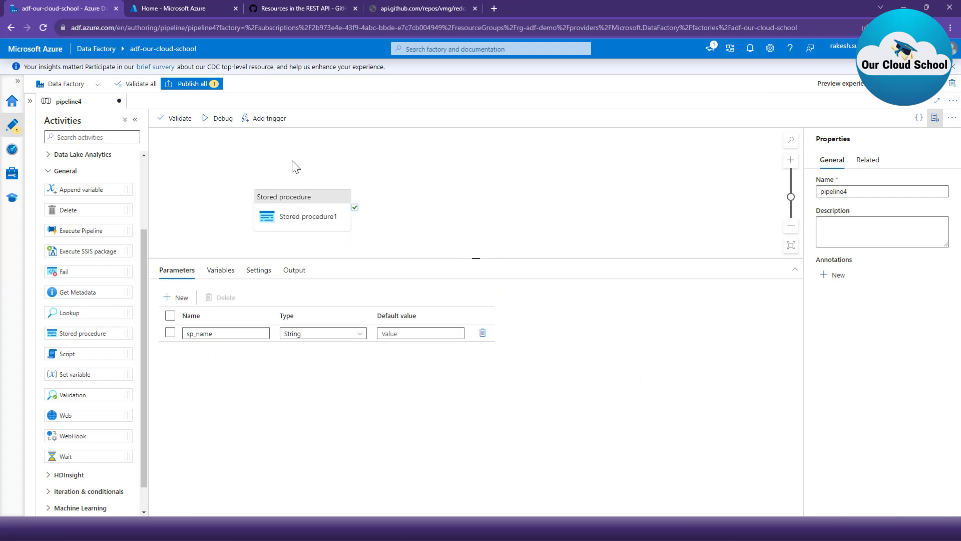
pyautogui.click(180, 118)
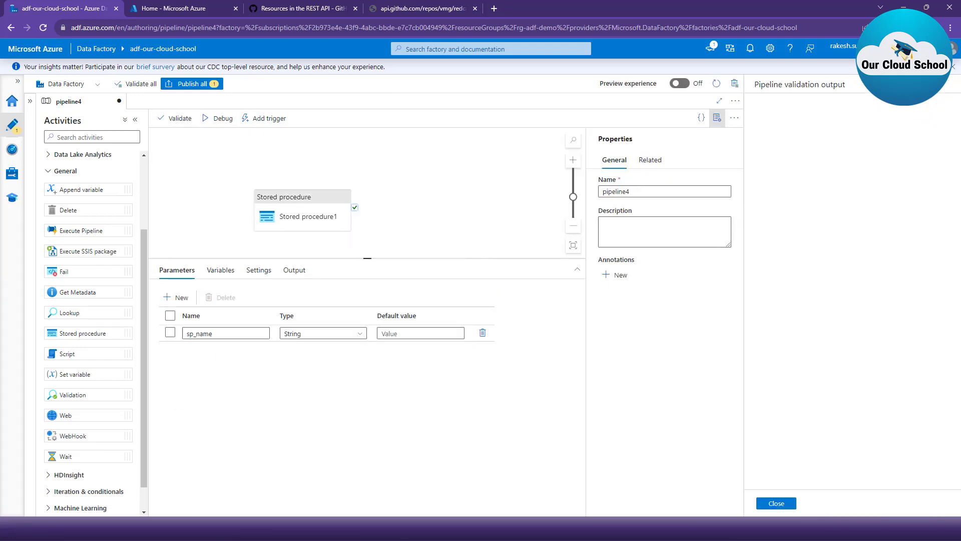
pyautogui.click(775, 503)
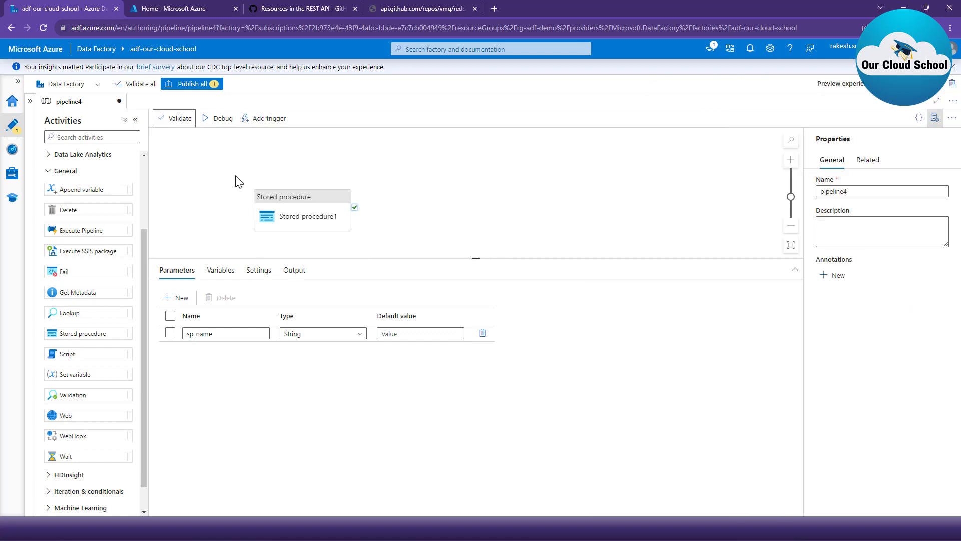
# - Start a debug run, cancel it at the parameter entry, and delete the sp_name pipeline parameter
pyautogui.click(221, 121)
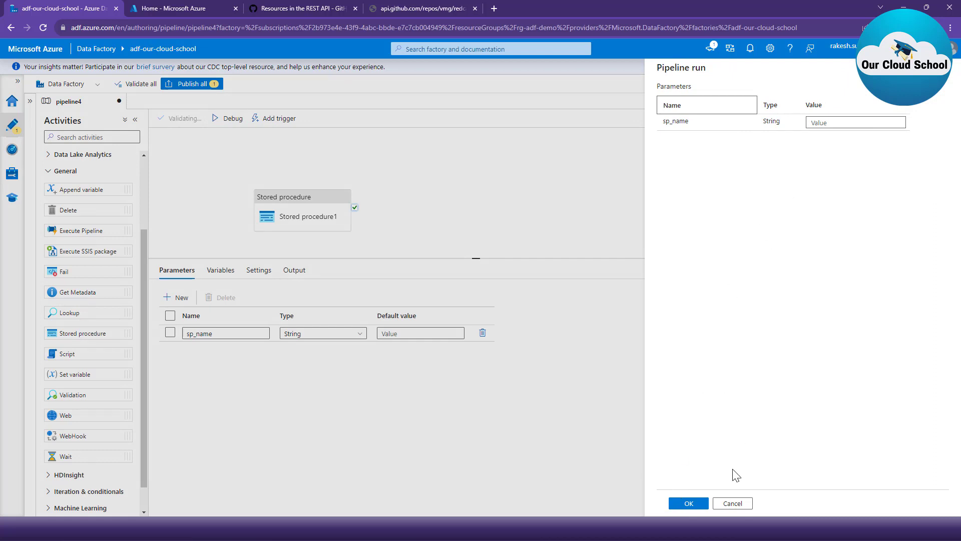
pyautogui.click(732, 503)
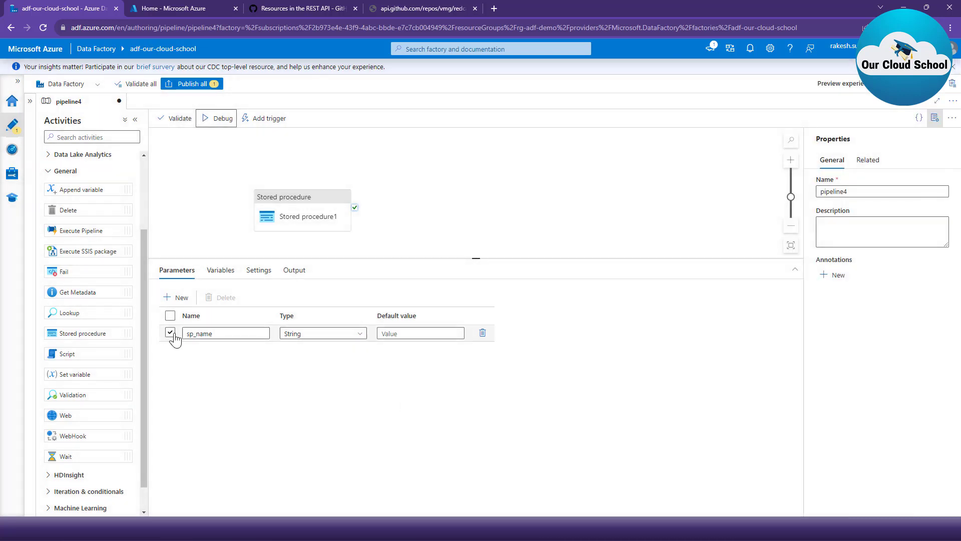
pyautogui.click(170, 332)
pyautogui.click(220, 297)
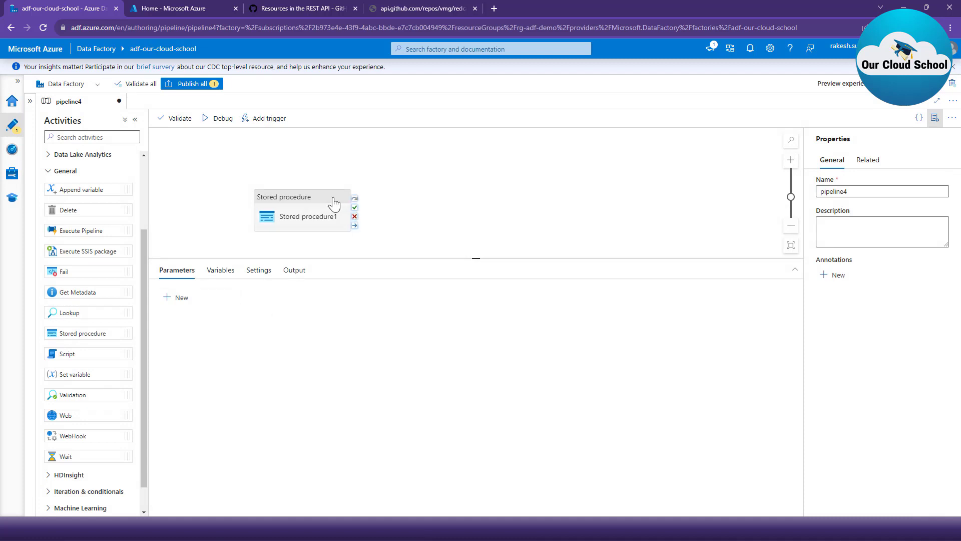
# - Debug the pipeline and examine the JSON output of the Stored procedure1 activity run
pyautogui.click(210, 123)
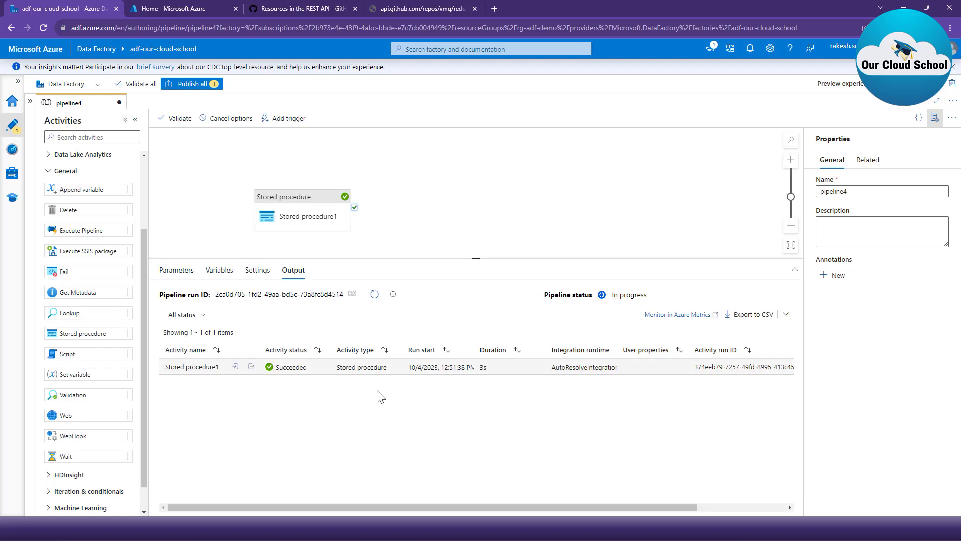
pyautogui.moveTo(253, 371)
pyautogui.click(251, 369)
pyautogui.click(326, 230)
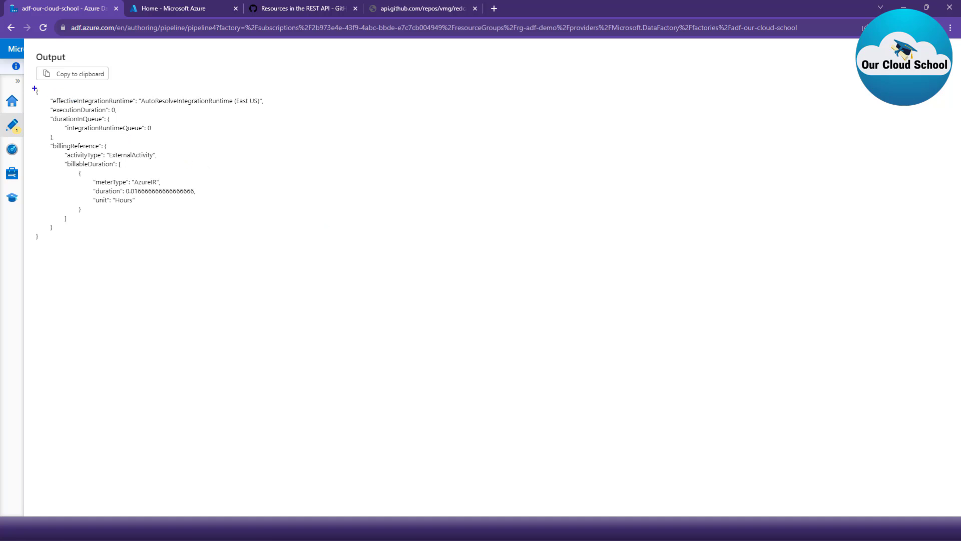
pyautogui.moveTo(34, 88)
pyautogui.mouseDown()
pyautogui.moveTo(82, 277)
pyautogui.moveTo(299, 253)
pyautogui.mouseUp()
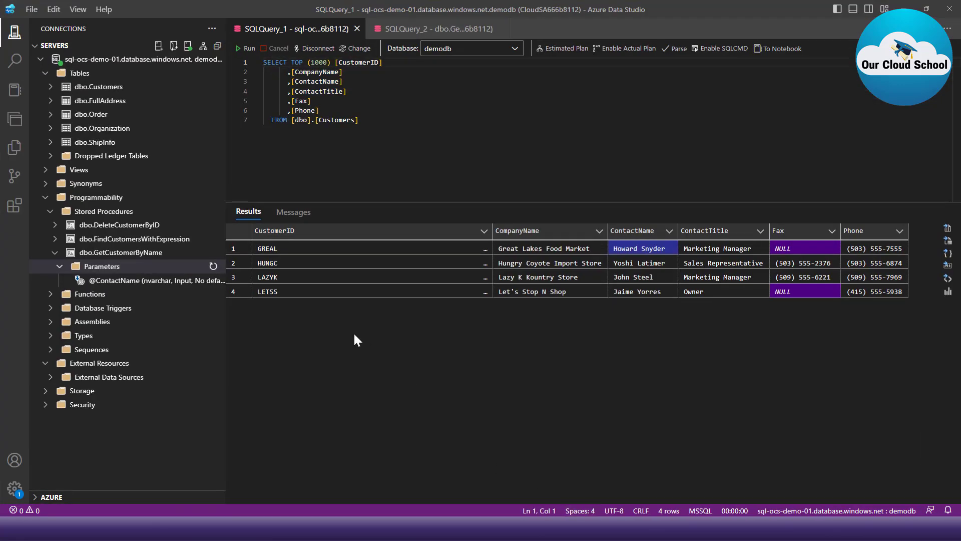
pyautogui.click(249, 248)
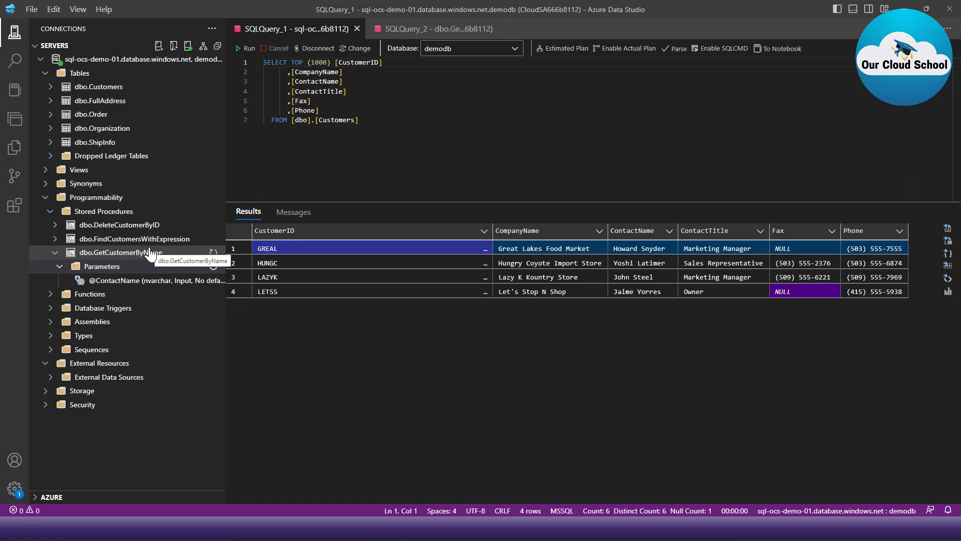
# - Switch to Azure Data Studio and open a new query on the demodb server connection
pyautogui.rightClick(152, 253)
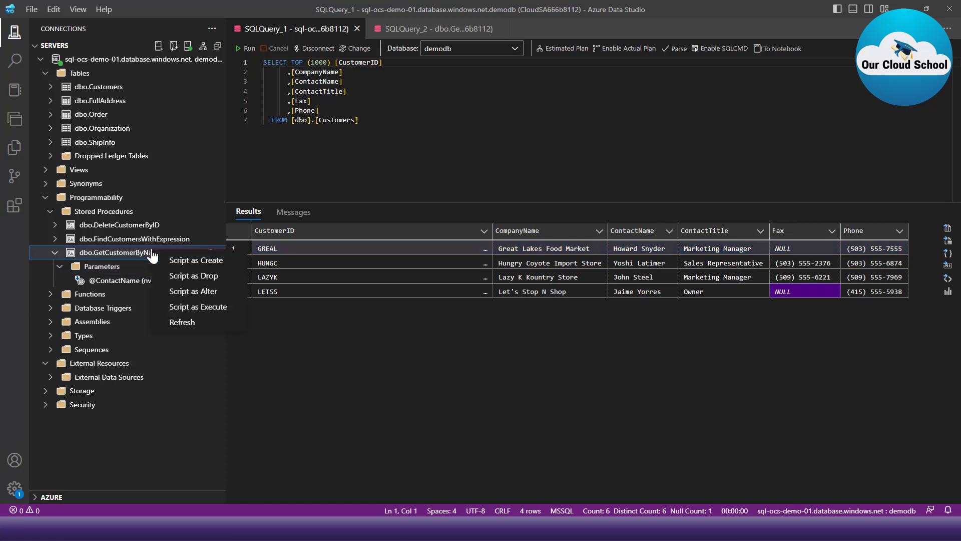
pyautogui.press('Escape')
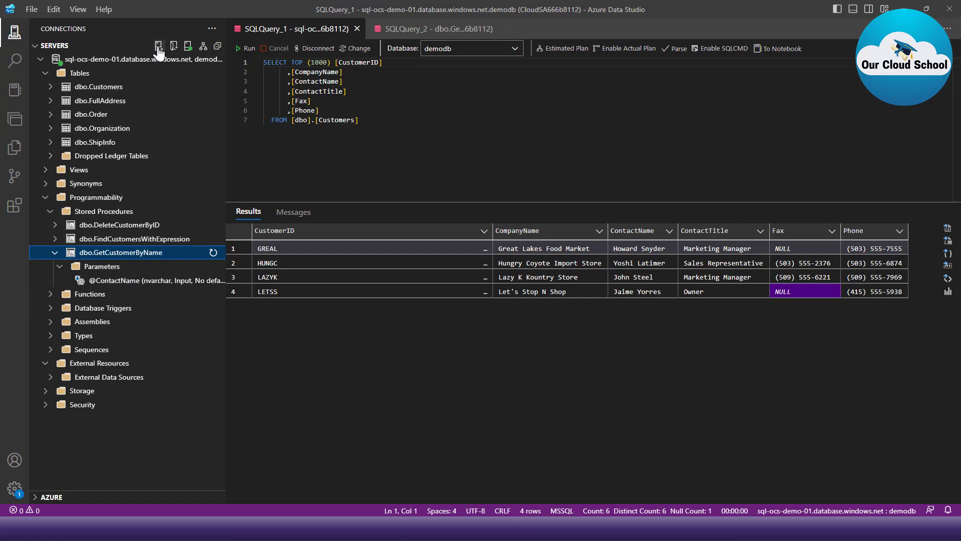
pyautogui.rightClick(151, 60)
pyautogui.click(185, 86)
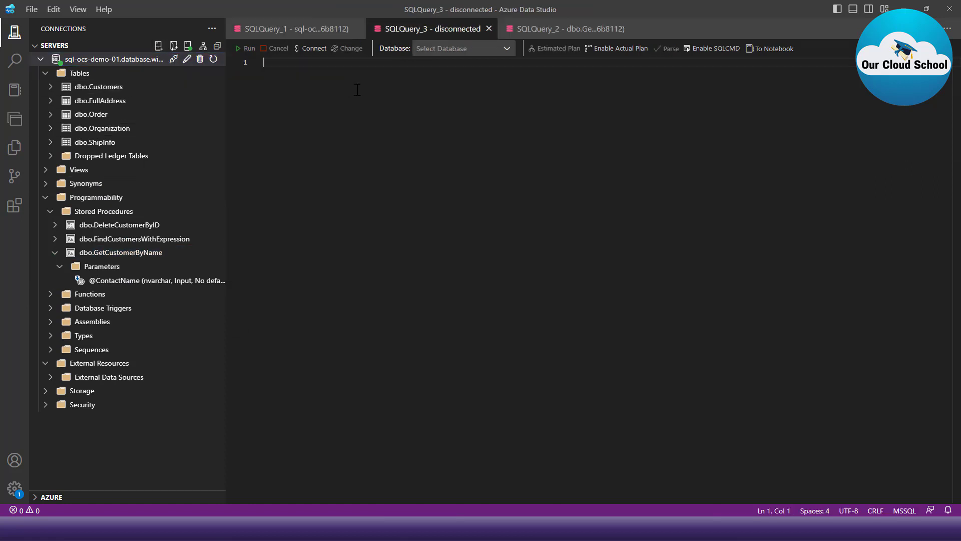
pyautogui.write('exe')
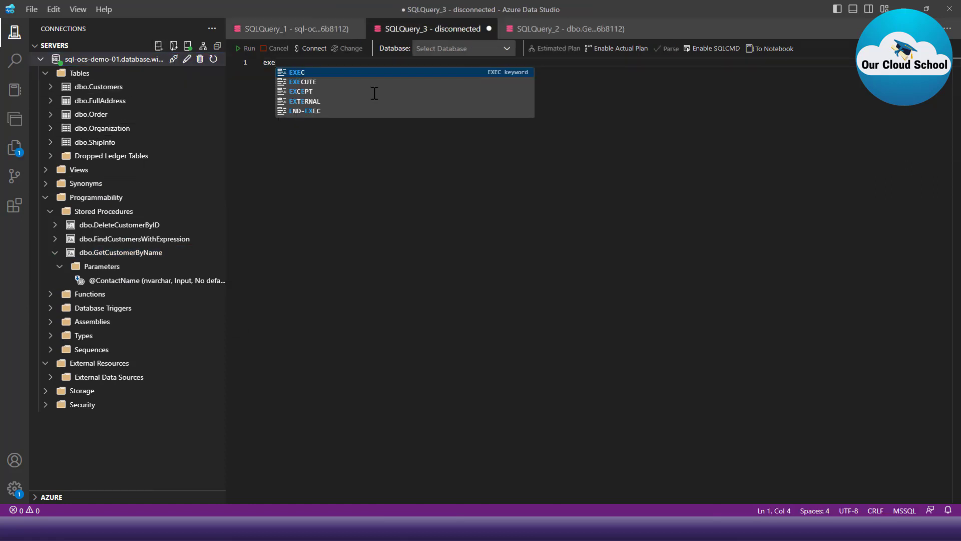
pyautogui.press('Tab')
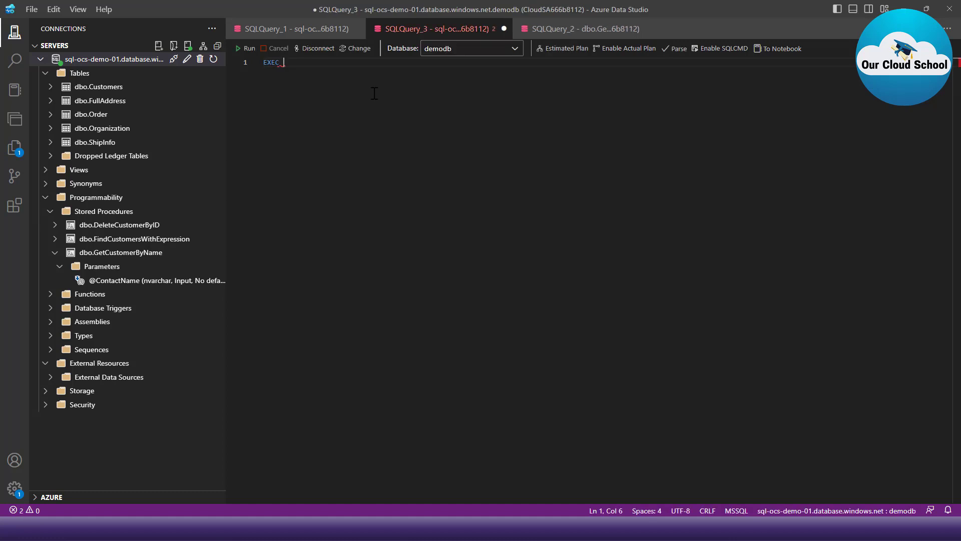
pyautogui.write('get')
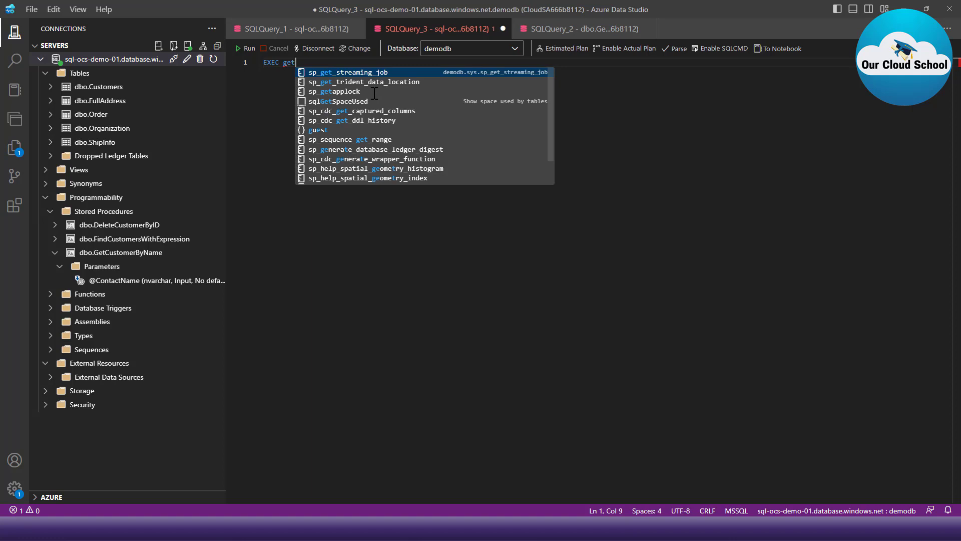
pyautogui.write('cust')
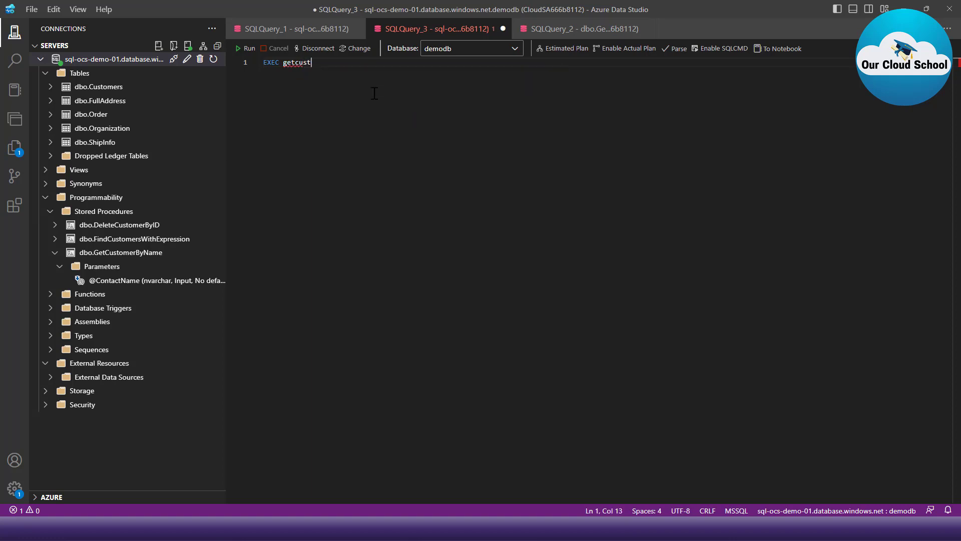
pyautogui.write('omerbyname @cont')
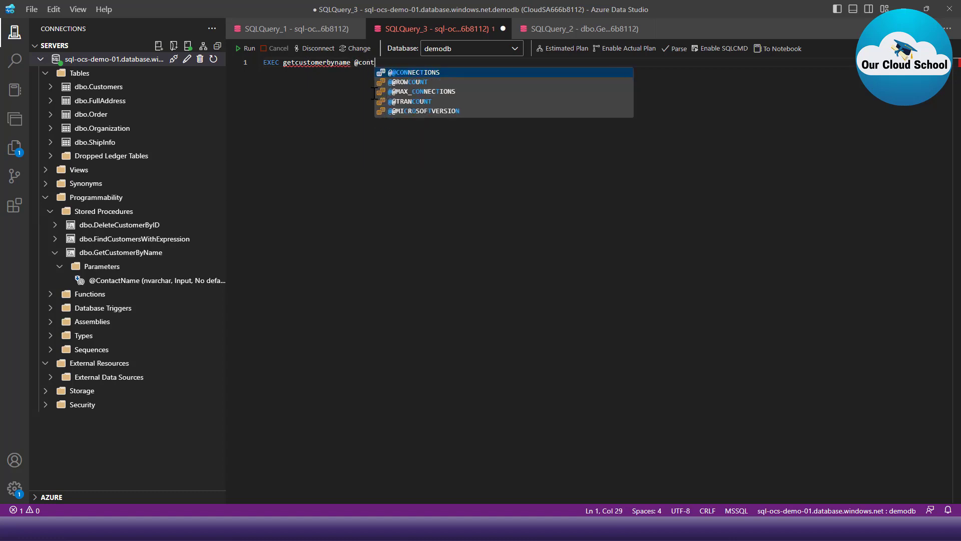
pyautogui.write('act')
pyautogui.write('N')
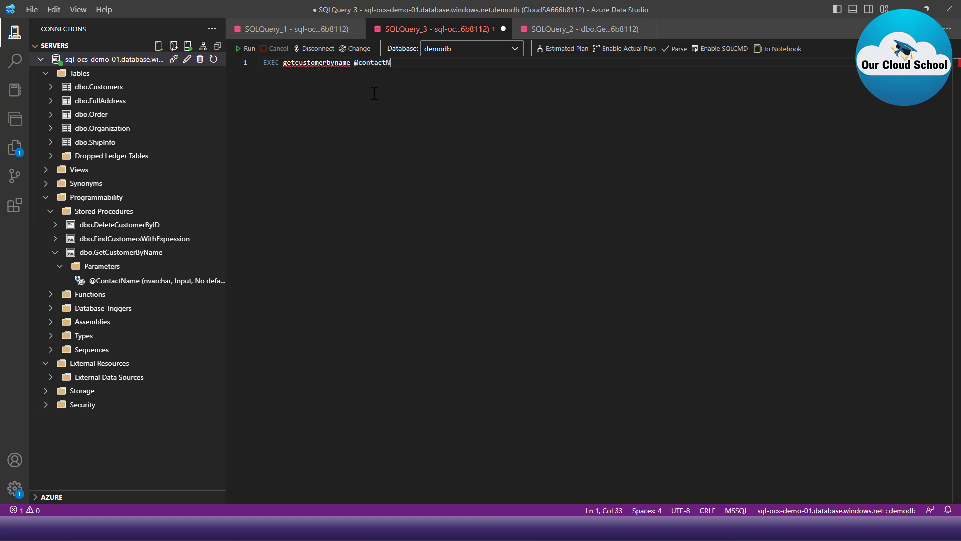
pyautogui.write("ame = ''")
pyautogui.press('Left')
pyautogui.write('Howard Snyder')
pyautogui.click(243, 52)
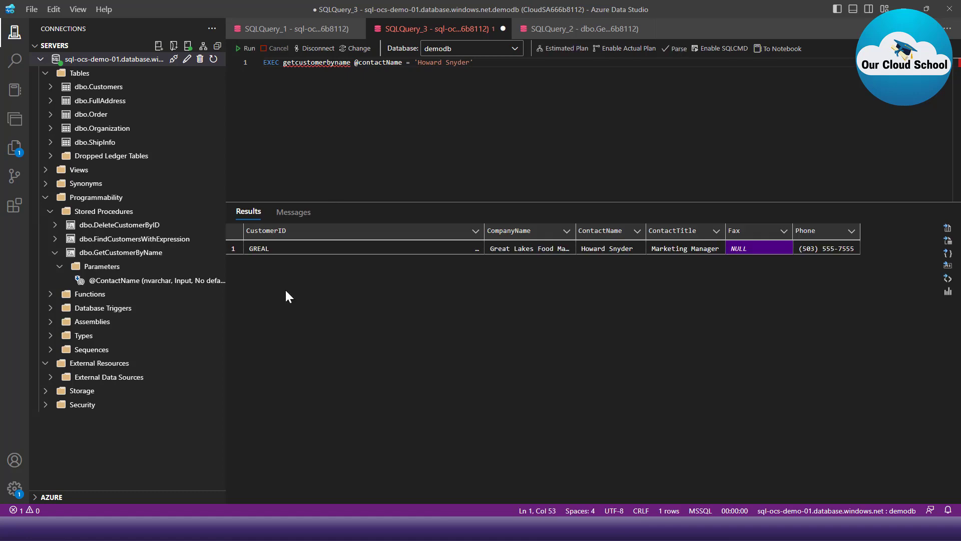
pyautogui.click(745, 249)
# - Switch back to Azure Data Factory, compare the activity's JSON output with the query result, and close the output
pyautogui.click(660, 528)
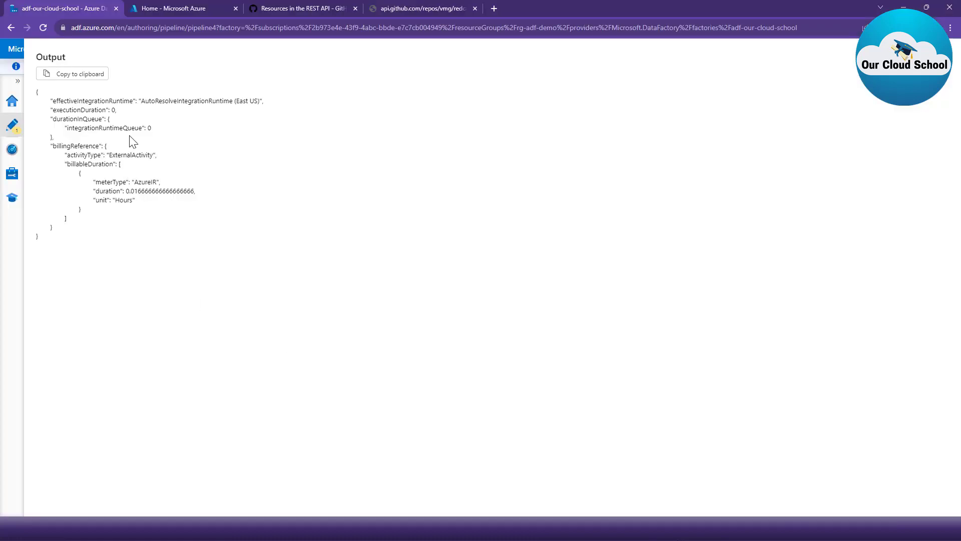
pyautogui.moveTo(35, 84)
pyautogui.mouseDown()
pyautogui.moveTo(43, 225)
pyautogui.moveTo(325, 260)
pyautogui.mouseUp()
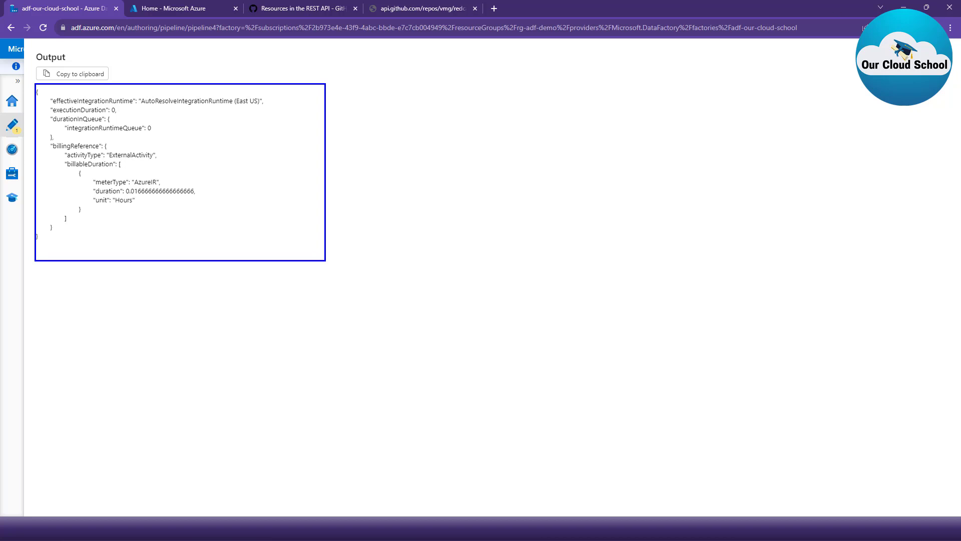
pyautogui.click(948, 63)
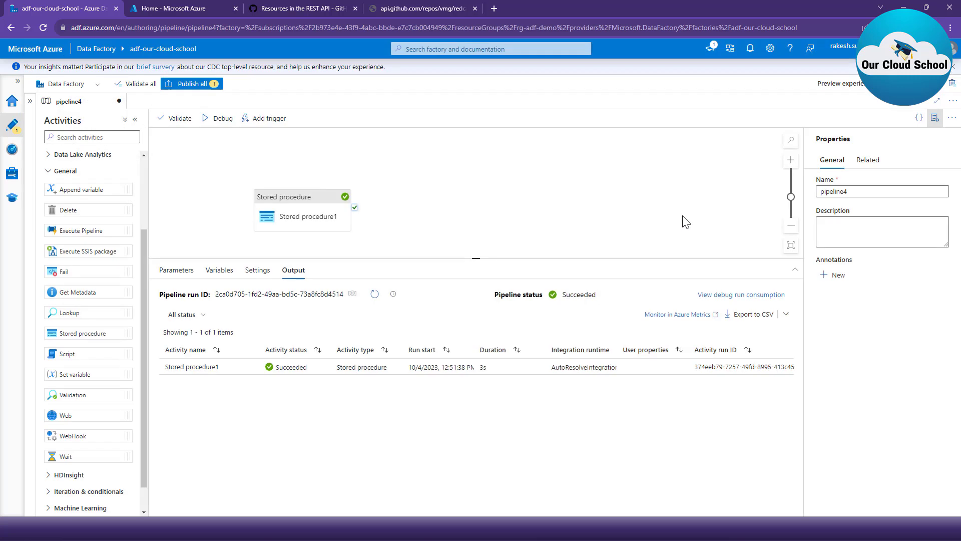
# - Change the stored procedure called by the Stored procedure1 activity to [dbo].[DeleteCustomerByID]
pyautogui.click(290, 223)
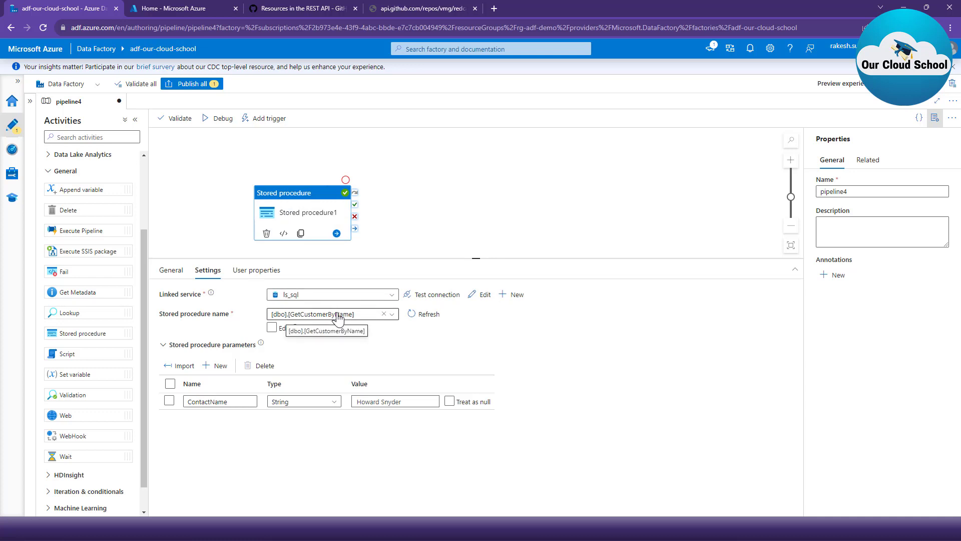
pyautogui.click(384, 313)
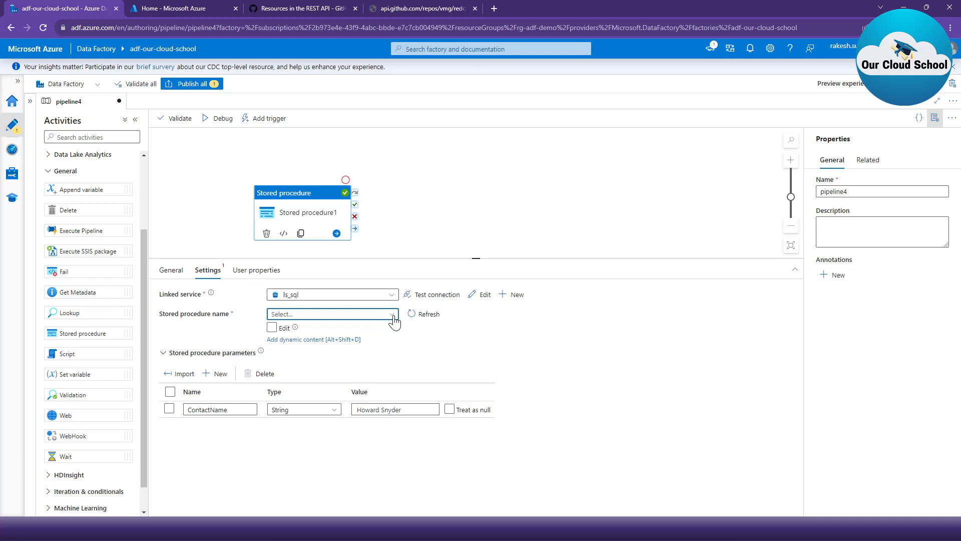
pyautogui.click(392, 314)
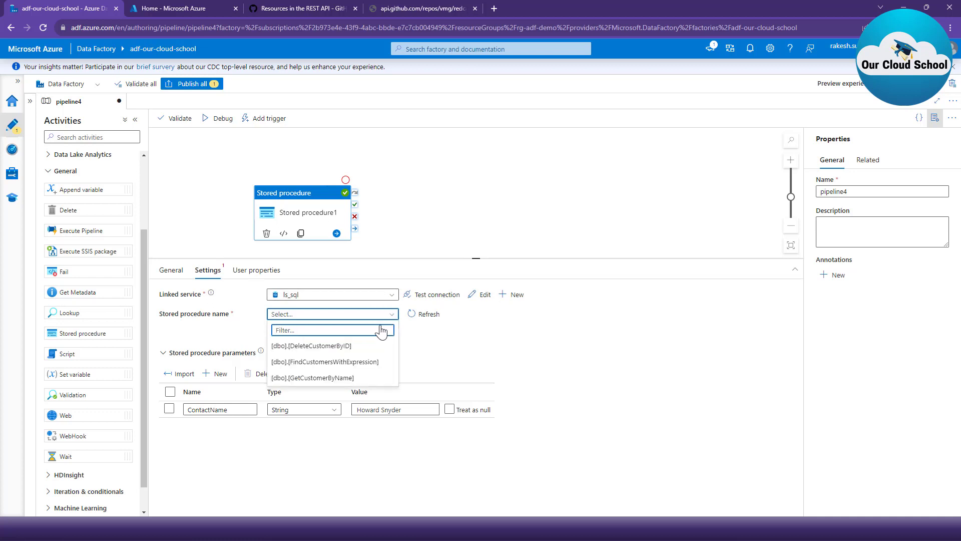
pyautogui.click(369, 350)
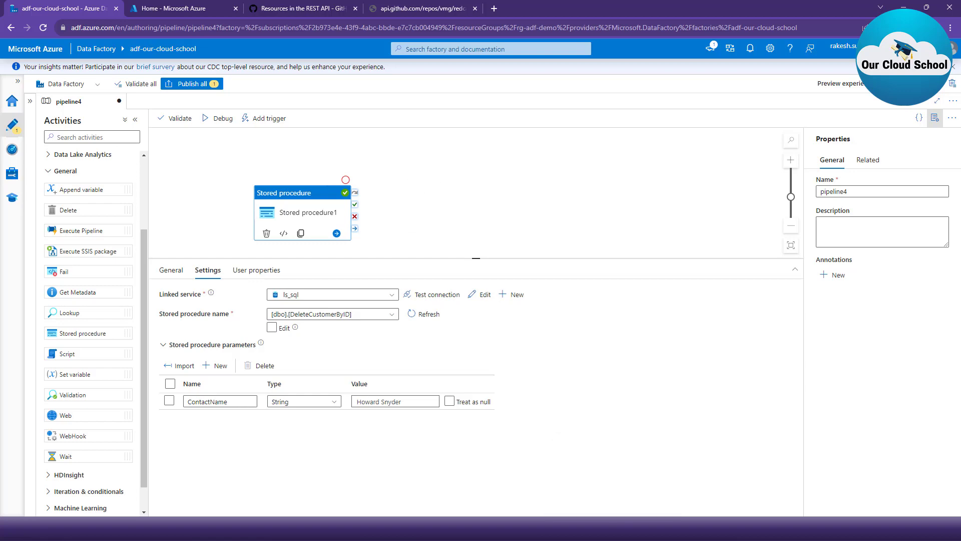
# - Switch to Azure Data Studio and look up the parameters of the dbo.DeleteCustomerByID stored procedure
pyautogui.click(614, 529)
pyautogui.click(55, 225)
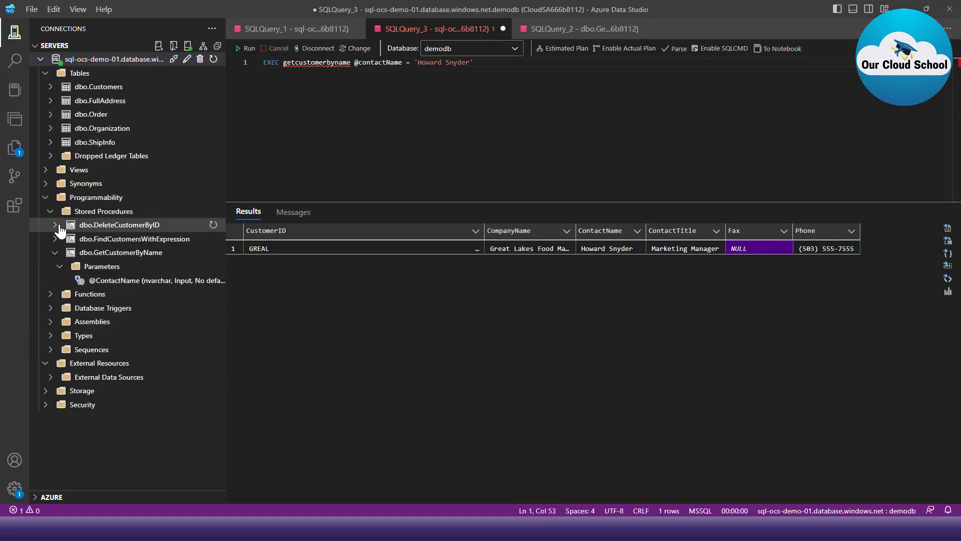
pyautogui.click(60, 238)
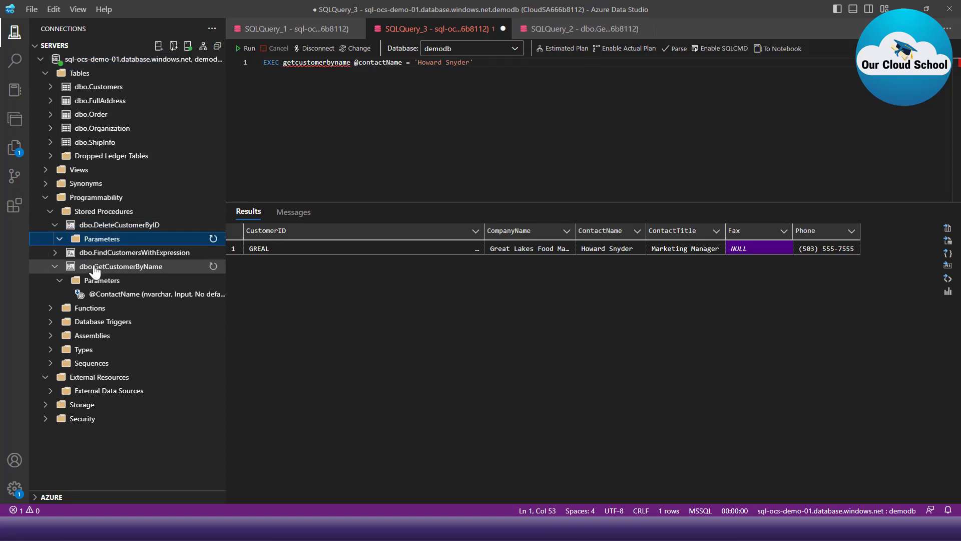
pyautogui.click(116, 255)
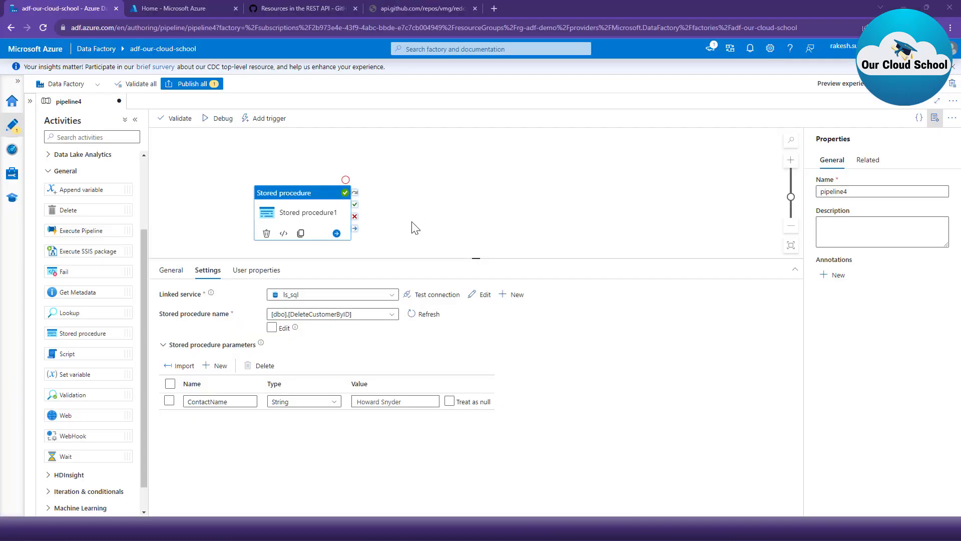
# - Rename the activity's ContactName stored procedure parameter to CustomerID in Azure Data Factory
pyautogui.click(334, 317)
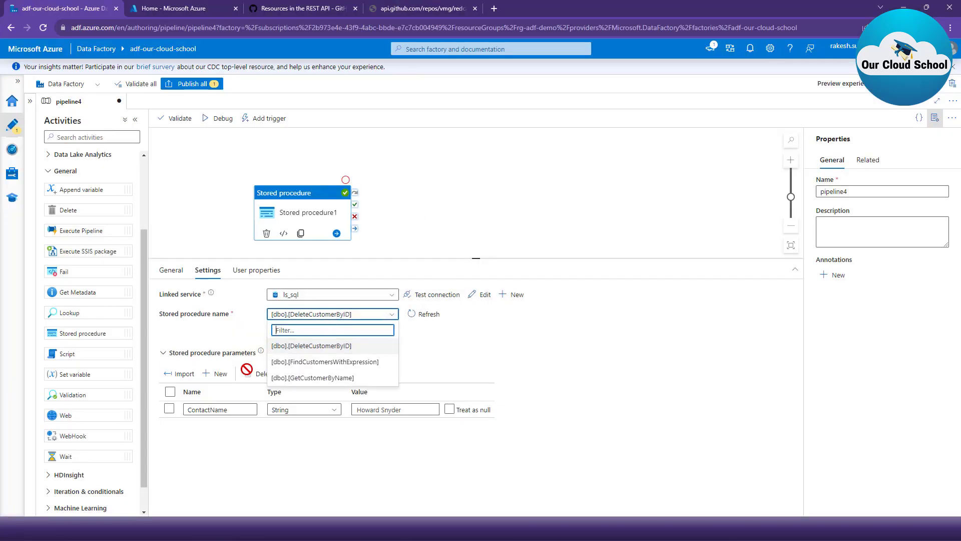
pyautogui.click(210, 408)
pyautogui.doubleClick(209, 404)
pyautogui.write('C')
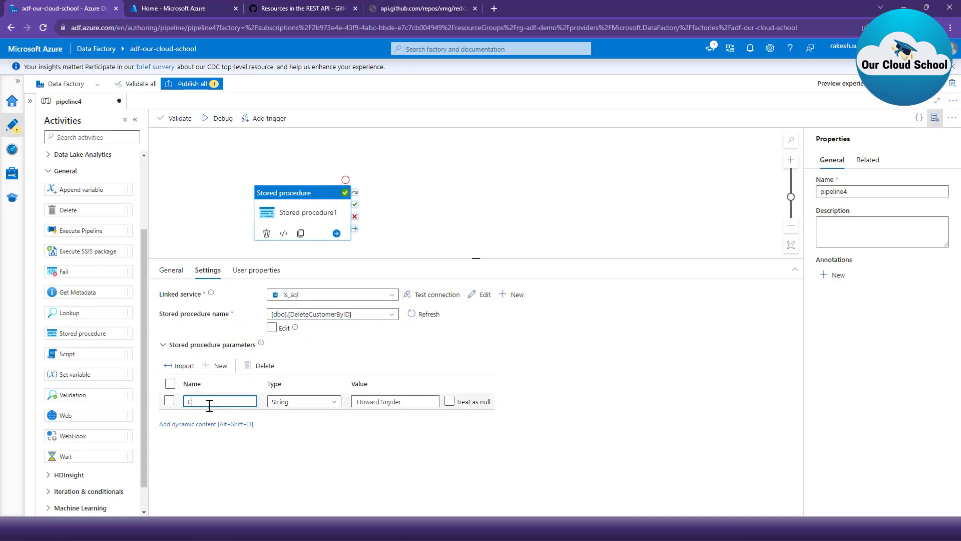
pyautogui.write('ustomerID')
# - Try to fill the CustomerID parameter value with the Great Lakes Food Market ID copied from the SQLQuery_1 results in Azure Data Studio
pyautogui.hotkey('alt', 'Tab')
pyautogui.click(289, 29)
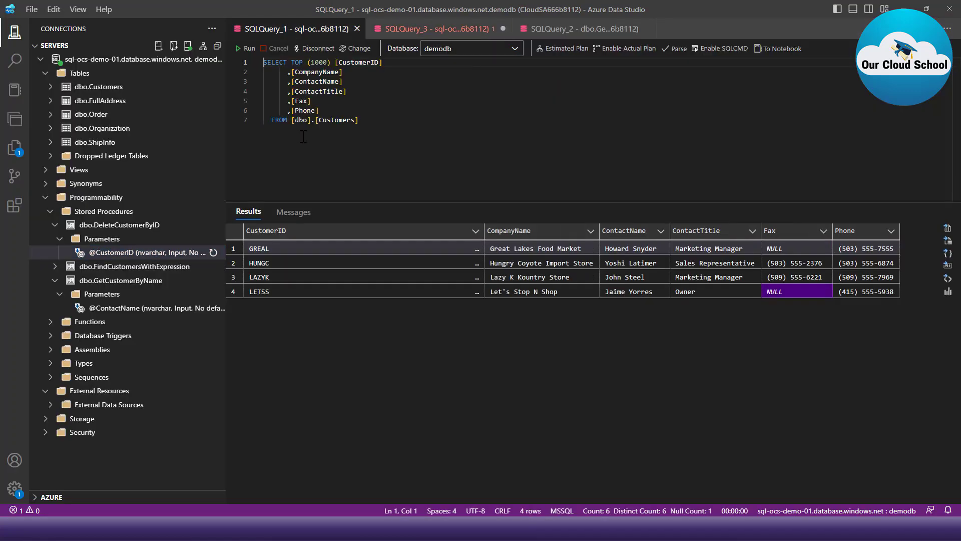
pyautogui.click(266, 250)
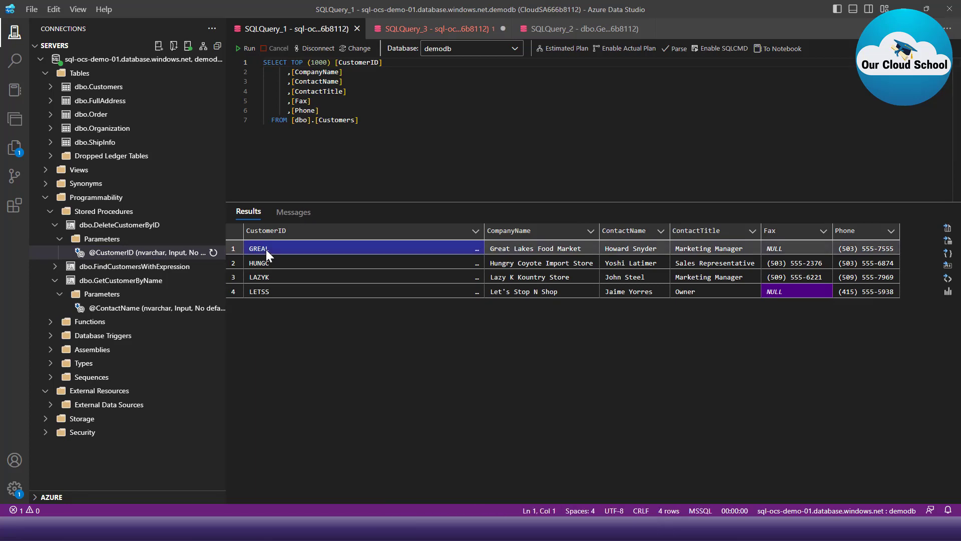
pyautogui.hotkey('ctrl', 'c')
pyautogui.hotkey('alt', 'Tab')
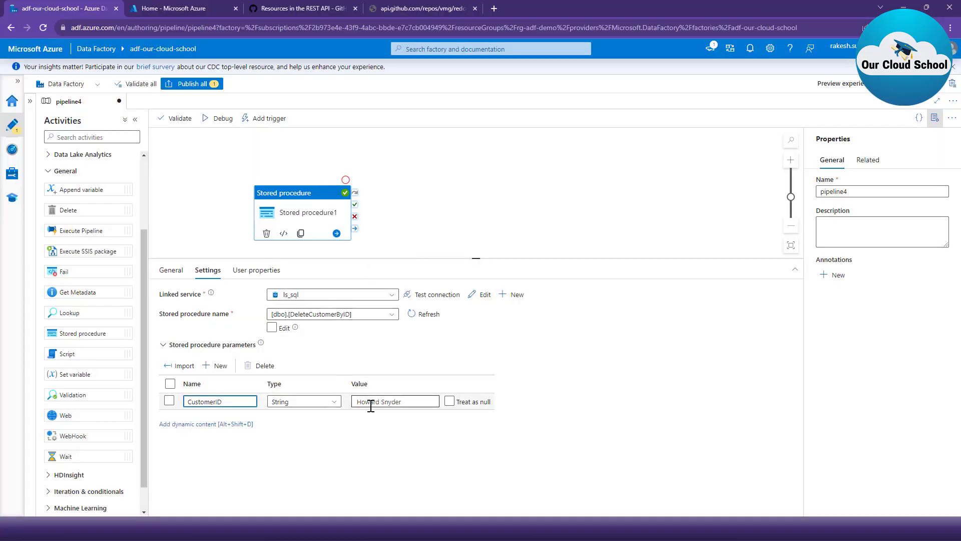
pyautogui.tripleClick(371, 406)
pyautogui.hotkey('ctrl', 'v')
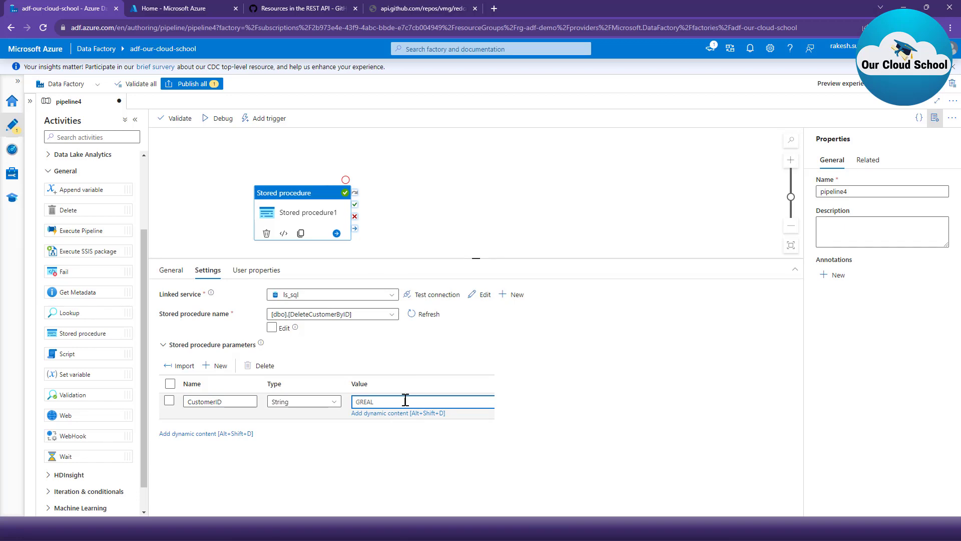
# - Clear the parameter value, recopy the Great Lakes Food Market customer ID from Azure Data Studio, and paste it as the CustomerID value
pyautogui.tripleClick(447, 400)
pyautogui.hotkey('alt', 'Tab')
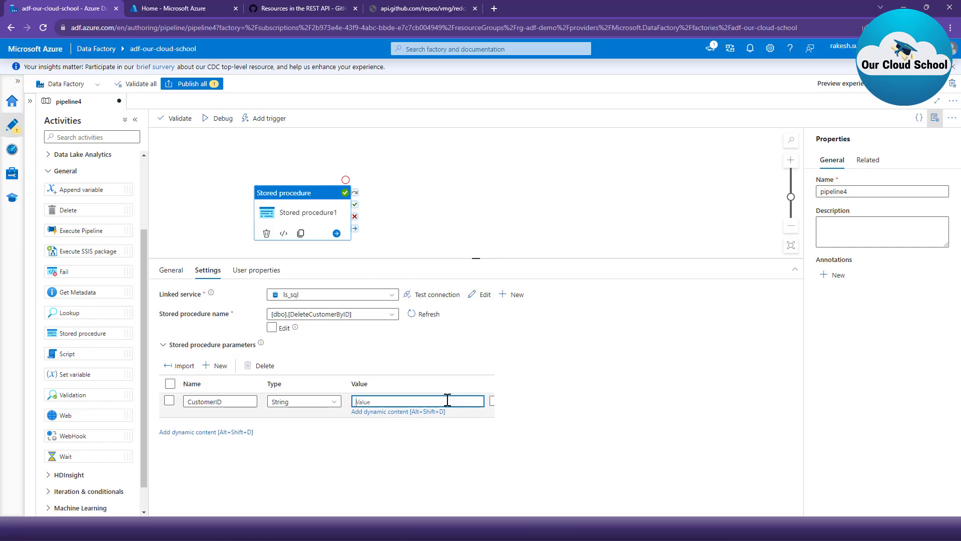
pyautogui.rightClick(296, 249)
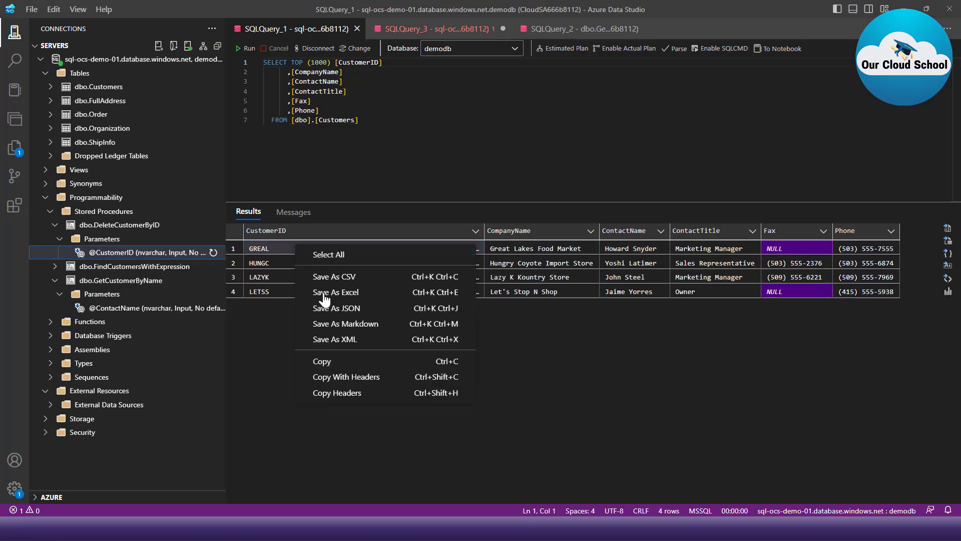
pyautogui.click(322, 361)
pyautogui.hotkey('alt', 'Tab')
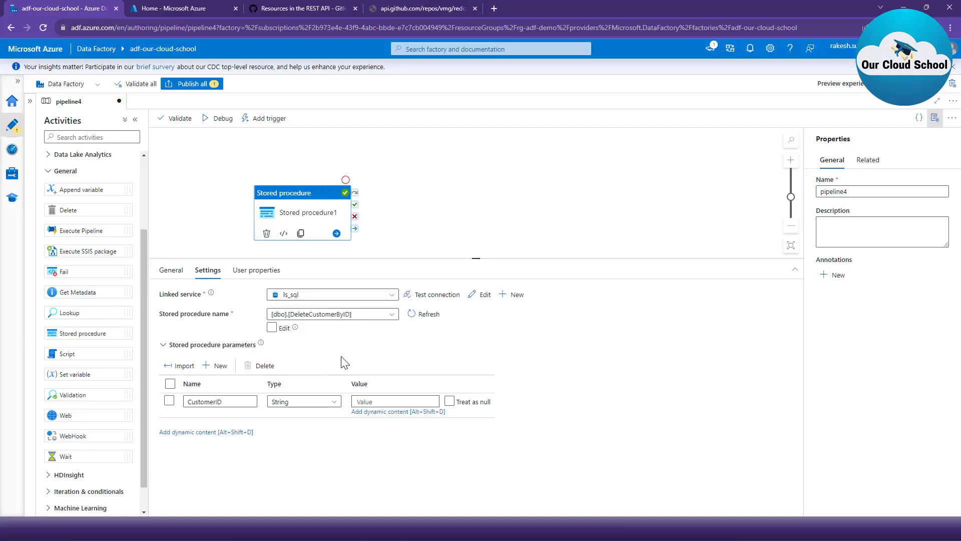
pyautogui.click(382, 401)
pyautogui.hotkey('ctrl', 'v')
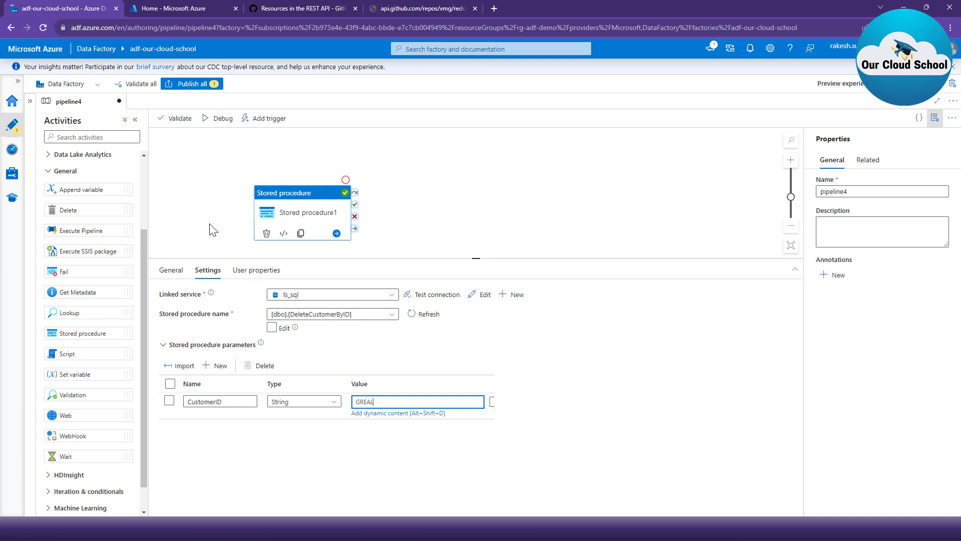
# - Debug the pipeline with the DeleteCustomerByID procedure and refresh the run status
pyautogui.click(209, 121)
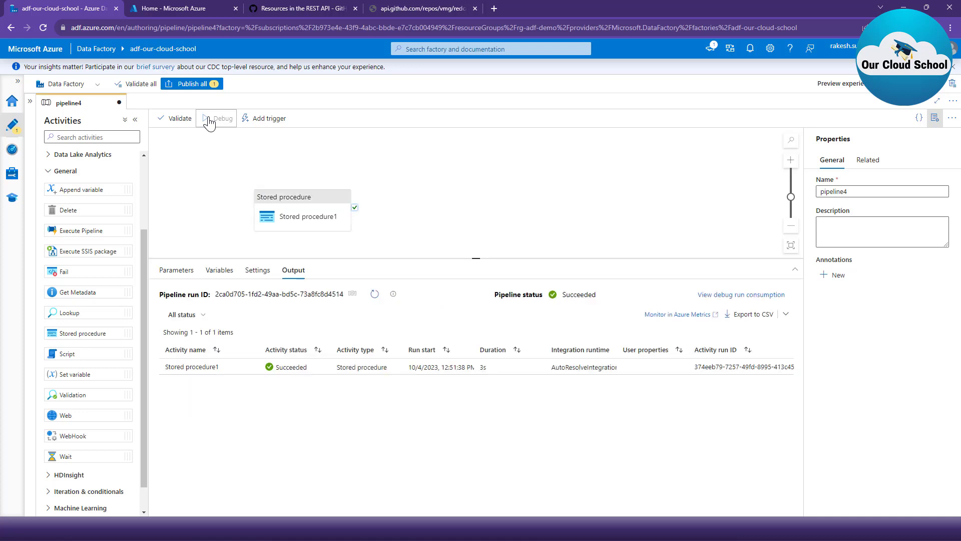
pyautogui.click(208, 122)
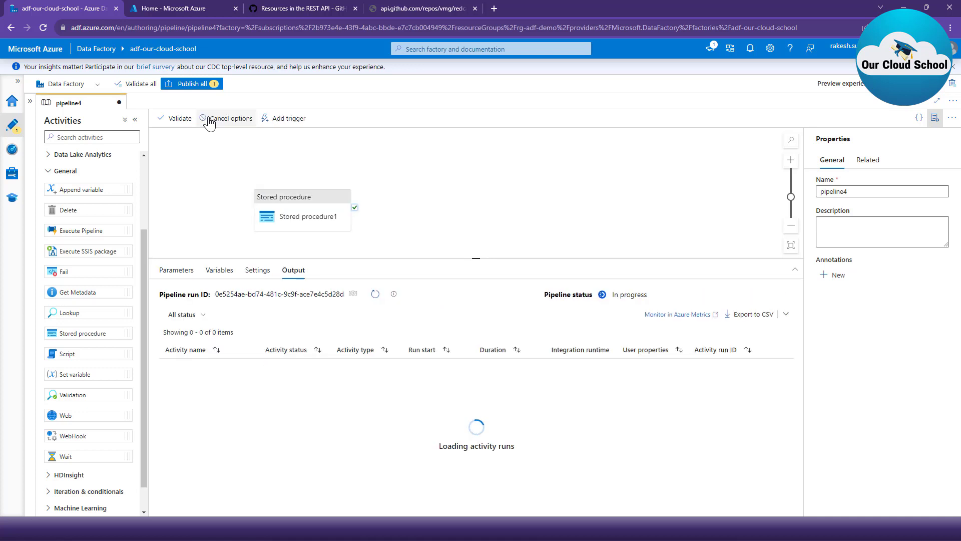
pyautogui.click(375, 294)
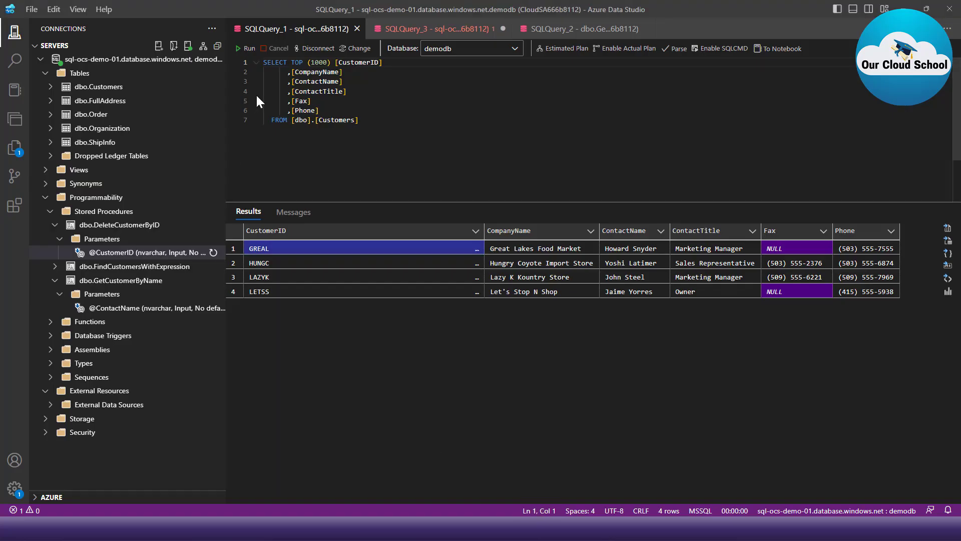
# - Switch to Azure Data Studio, rerun the SELECT query on dbo.Customers, and return to Azure Data Factory
pyautogui.click(359, 120)
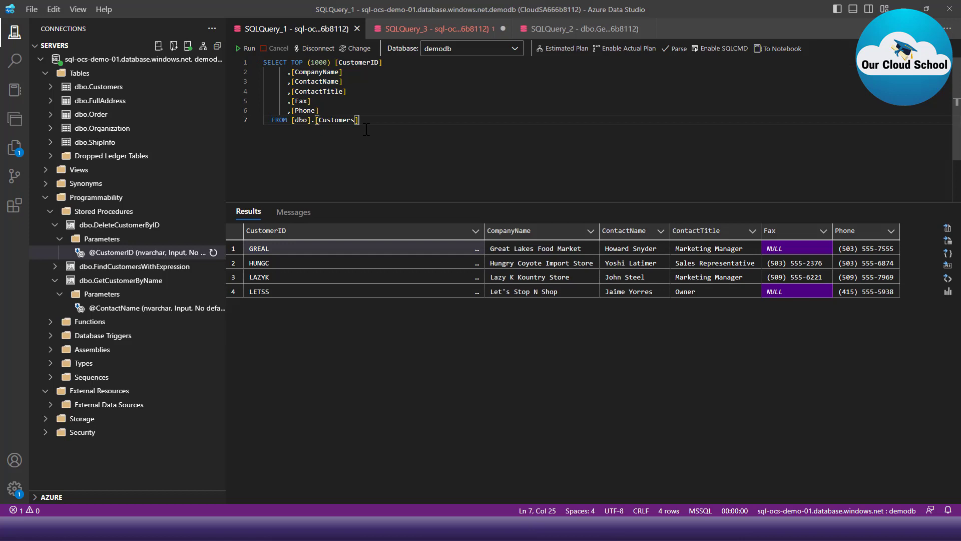
pyautogui.click(241, 50)
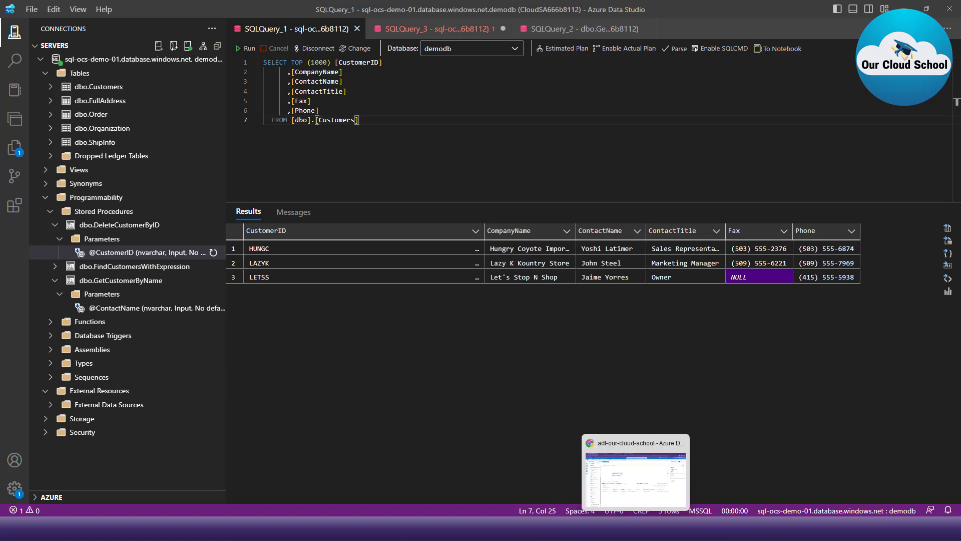
pyautogui.click(637, 528)
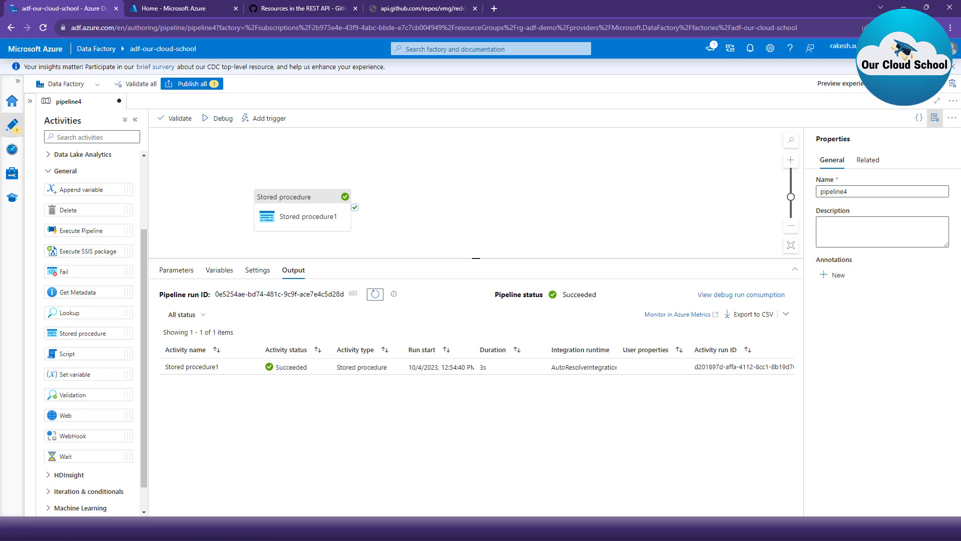
# - Add a Lookup activity to the pipeline4 canvas beside the Stored procedure1 activity
pyautogui.moveTo(88, 310); pyautogui.dragTo(230, 239)
pyautogui.press('Escape')
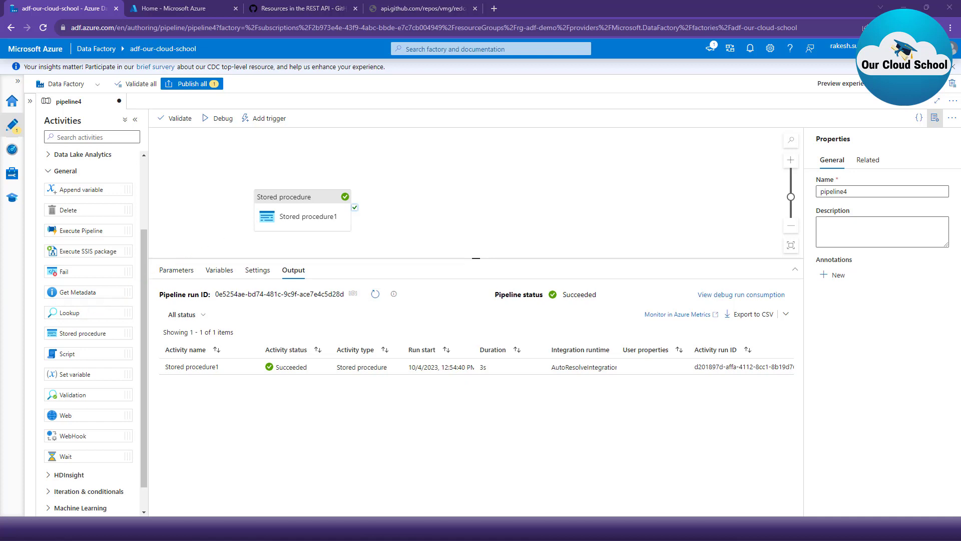
pyautogui.moveTo(88, 315); pyautogui.dragTo(488, 203)
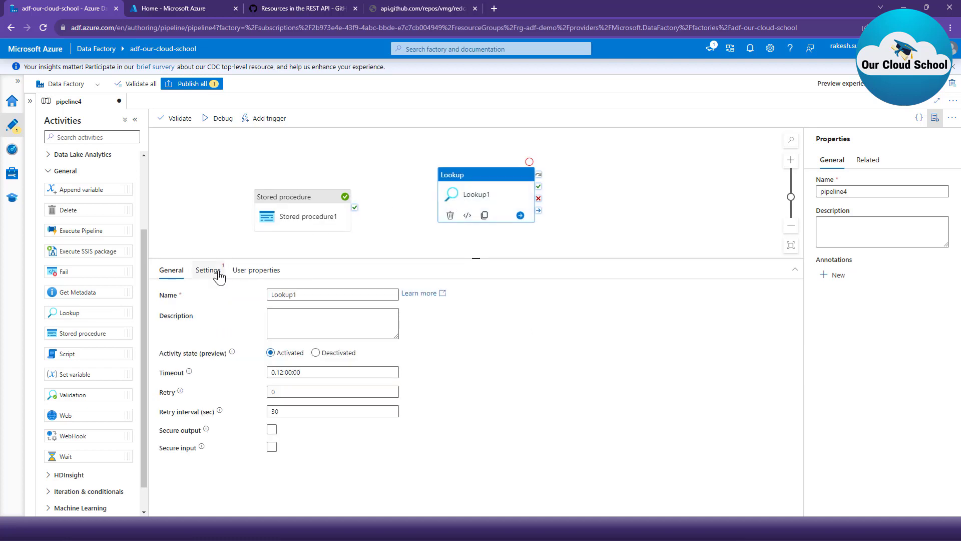
# - Examine the available source datasets for Lookup1 and compare its settings with those of Stored procedure1
pyautogui.click(208, 271)
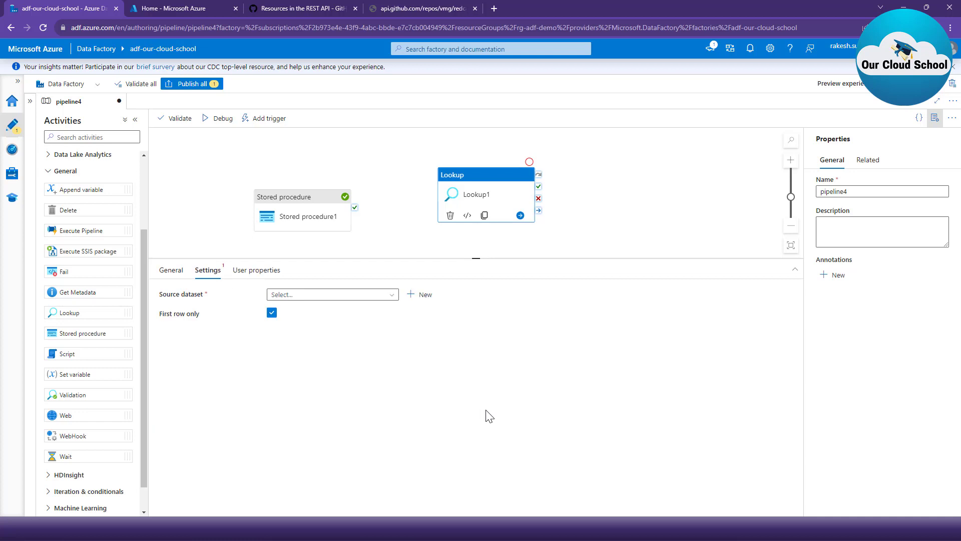
pyautogui.click(343, 300)
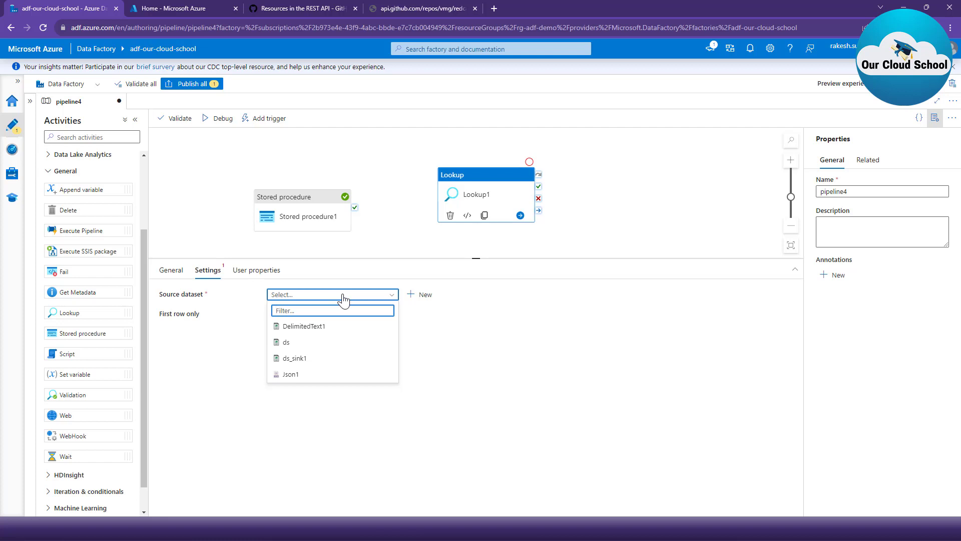
pyautogui.click(439, 368)
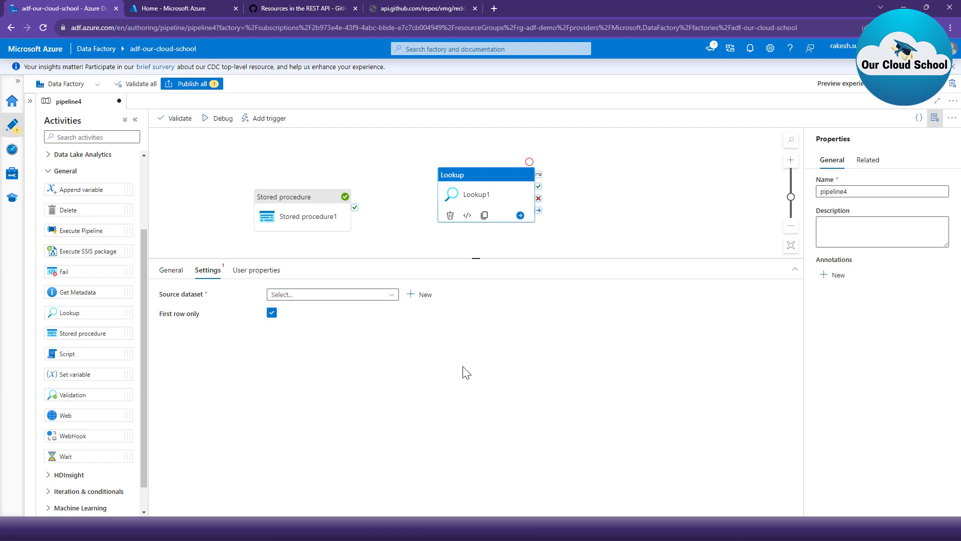
pyautogui.click(426, 295)
pyautogui.click(299, 216)
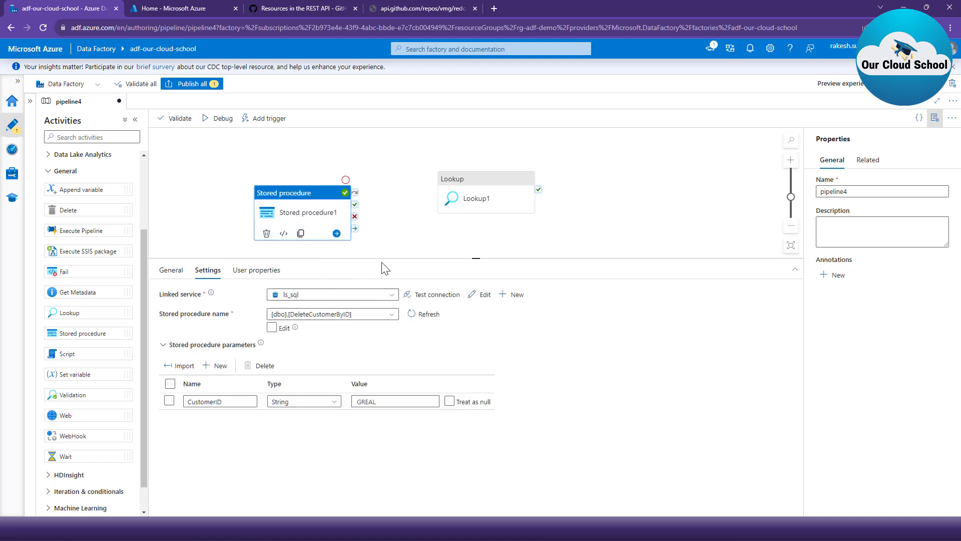
pyautogui.click(471, 200)
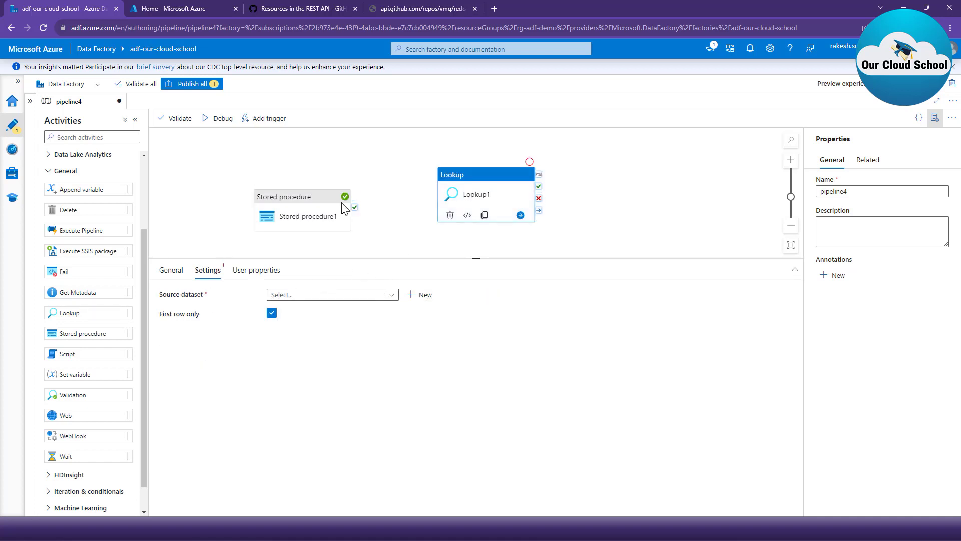
pyautogui.click(316, 216)
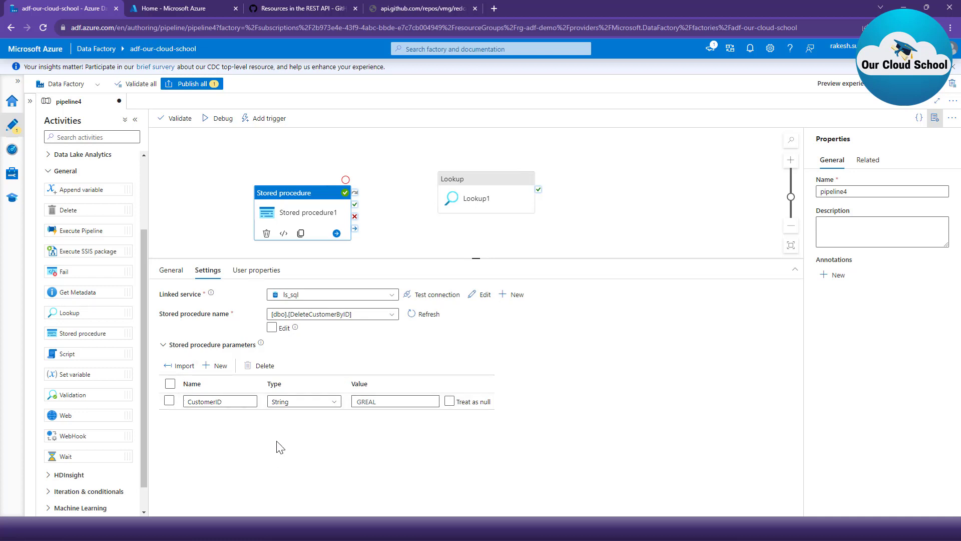
# - Start a new source dataset for the Lookup1 activity using Azure SQL Database as the data store
pyautogui.click(500, 198)
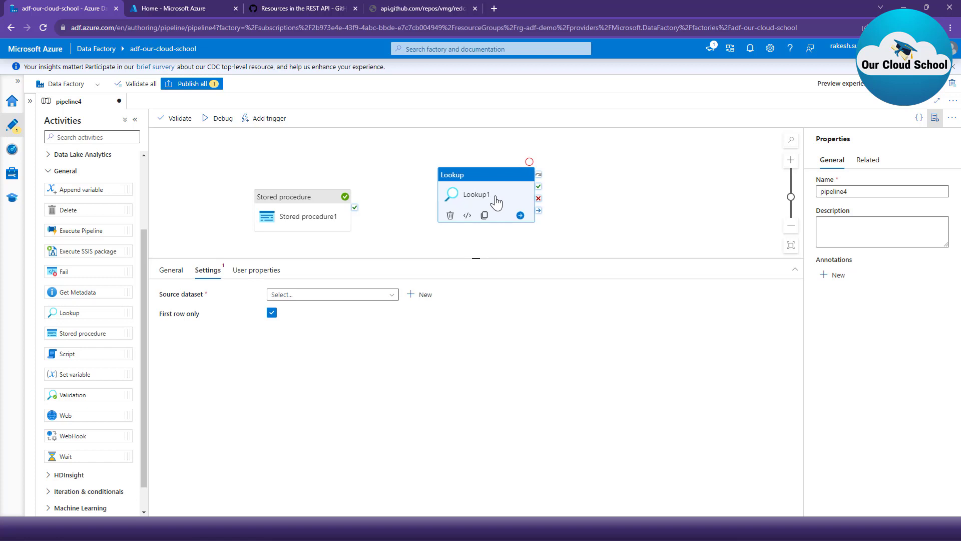
pyautogui.click(415, 295)
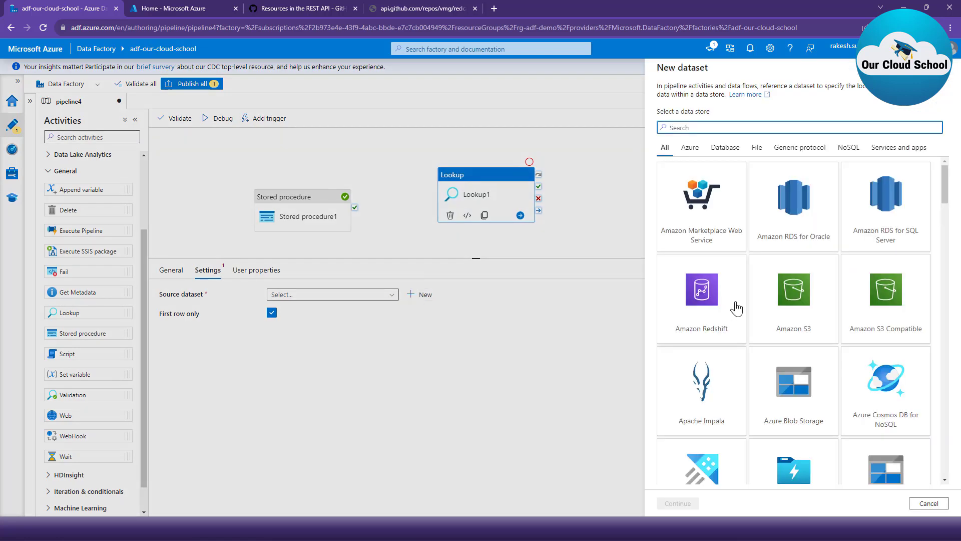
pyautogui.scroll(-15, 773, 278)
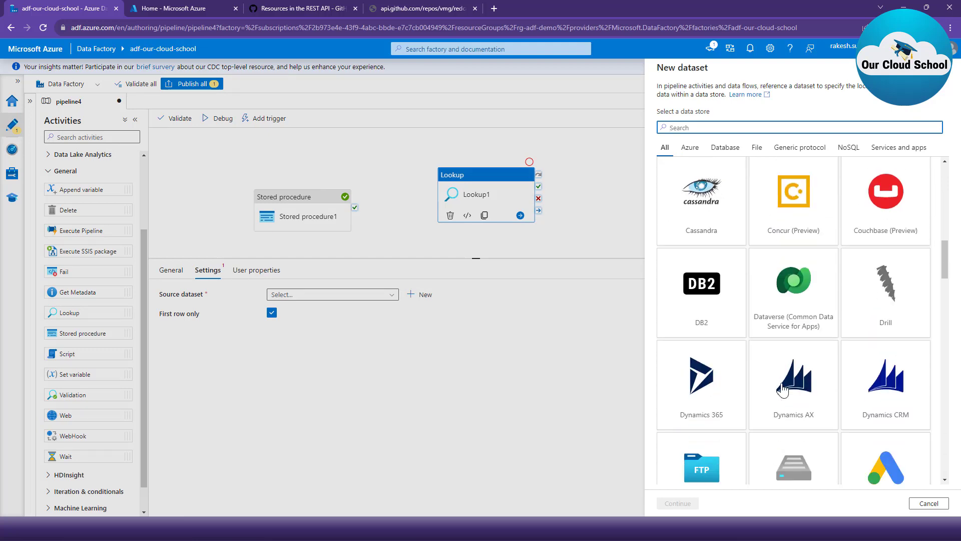
pyautogui.scroll(-6, 783, 388)
pyautogui.scroll(10, 783, 389)
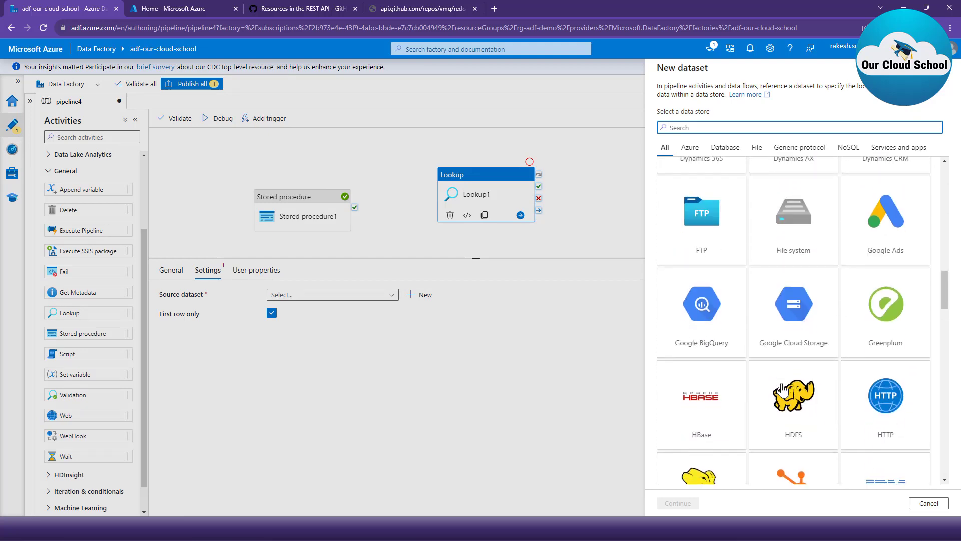
pyautogui.scroll(6, 782, 388)
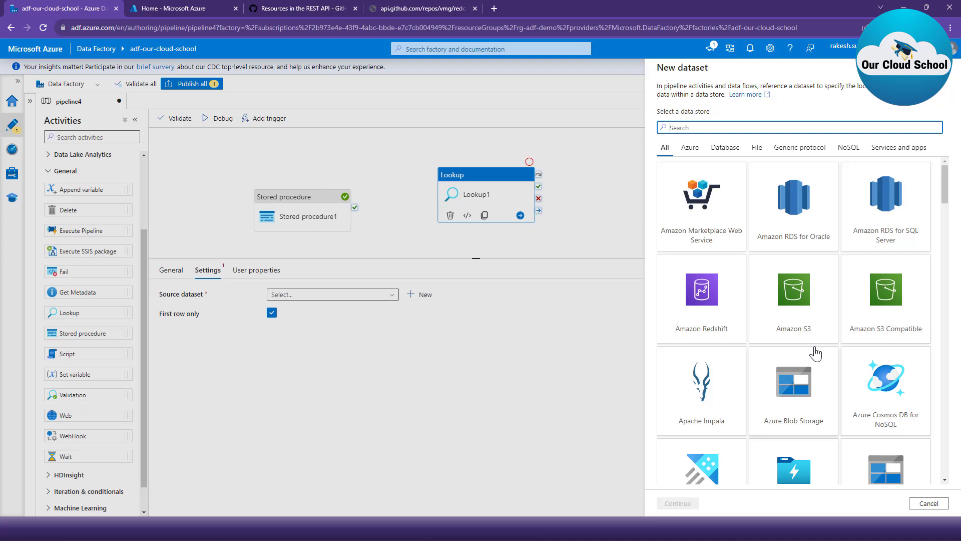
pyautogui.scroll(-1, 816, 353)
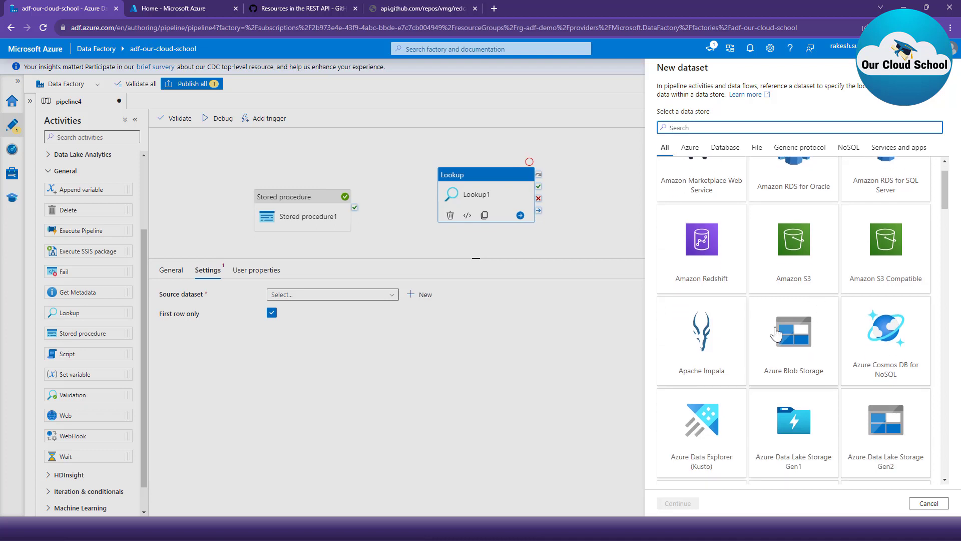
pyautogui.scroll(-3, 805, 350)
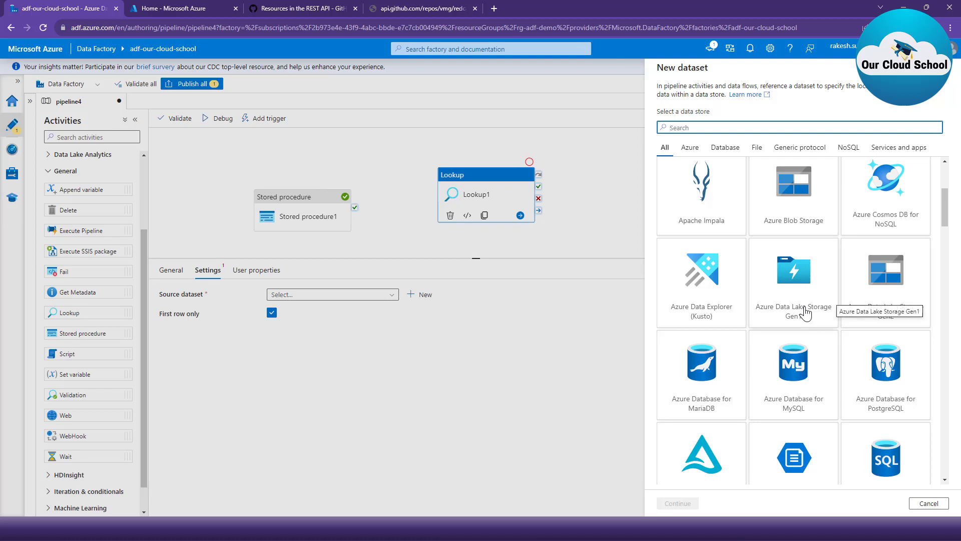
pyautogui.scroll(-1, 818, 307)
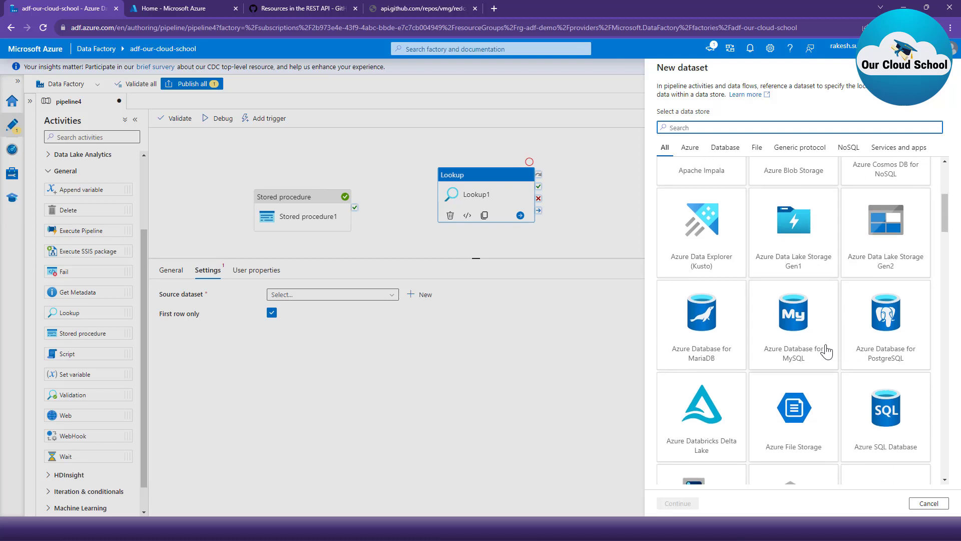
pyautogui.click(879, 399)
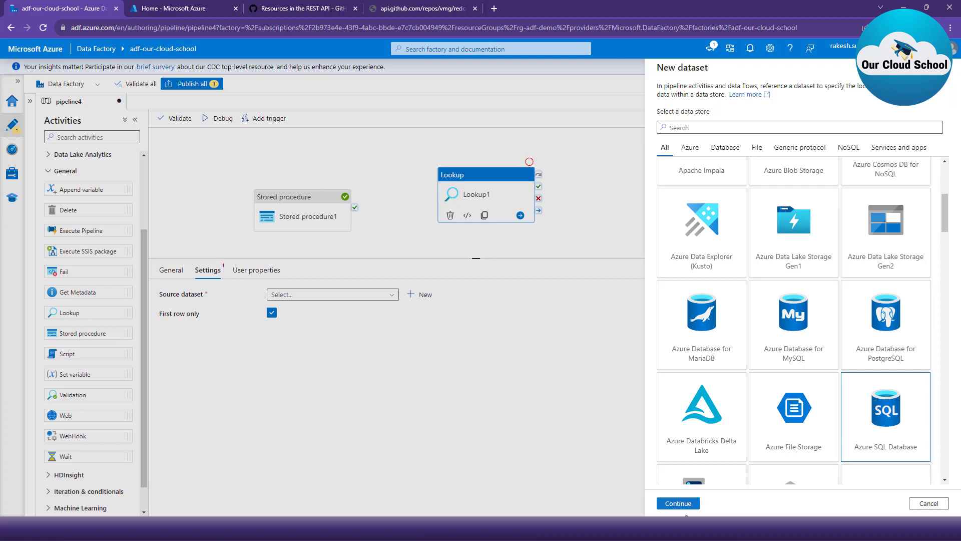
pyautogui.click(679, 503)
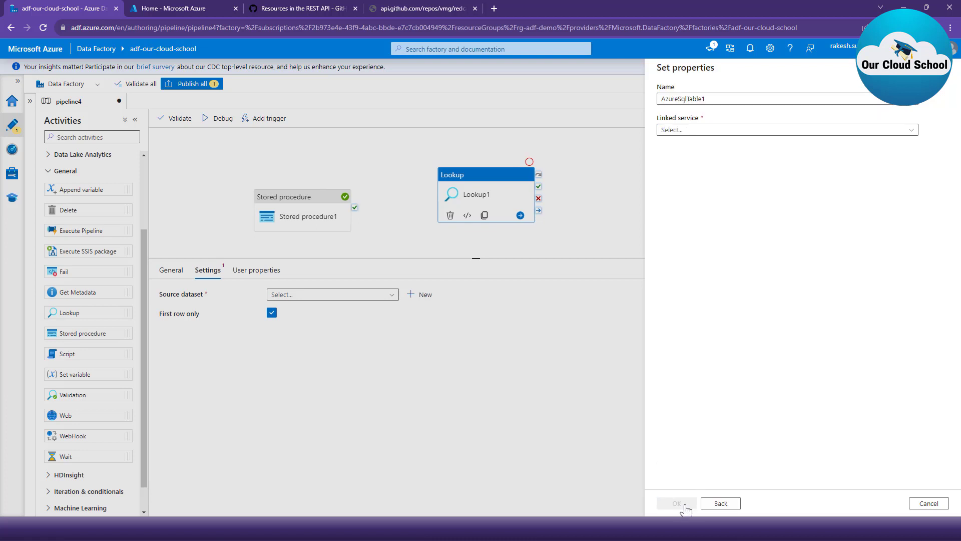
# - Set the dataset's linked service to ls_sql and its table to dbo.Customers, and create the dataset
pyautogui.click(714, 130)
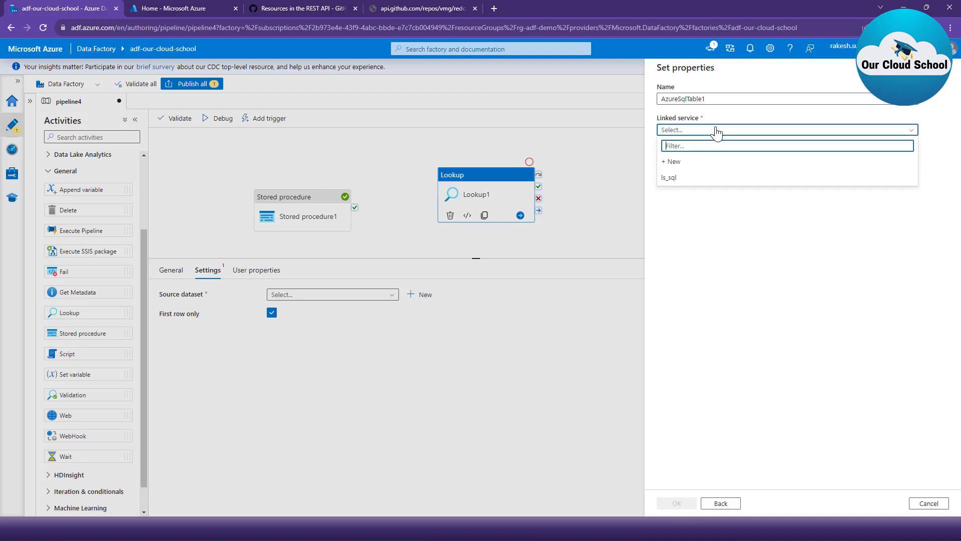
pyautogui.click(693, 179)
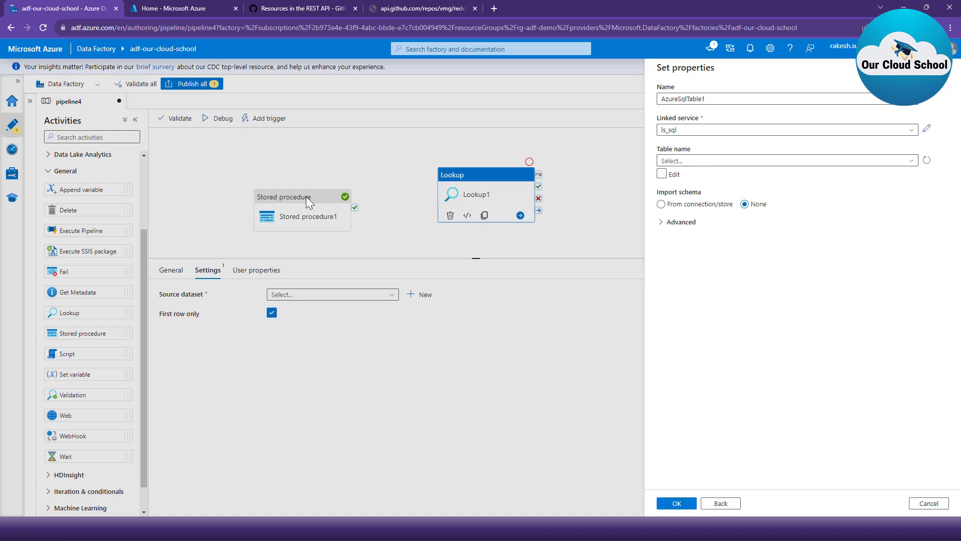
pyautogui.click(711, 161)
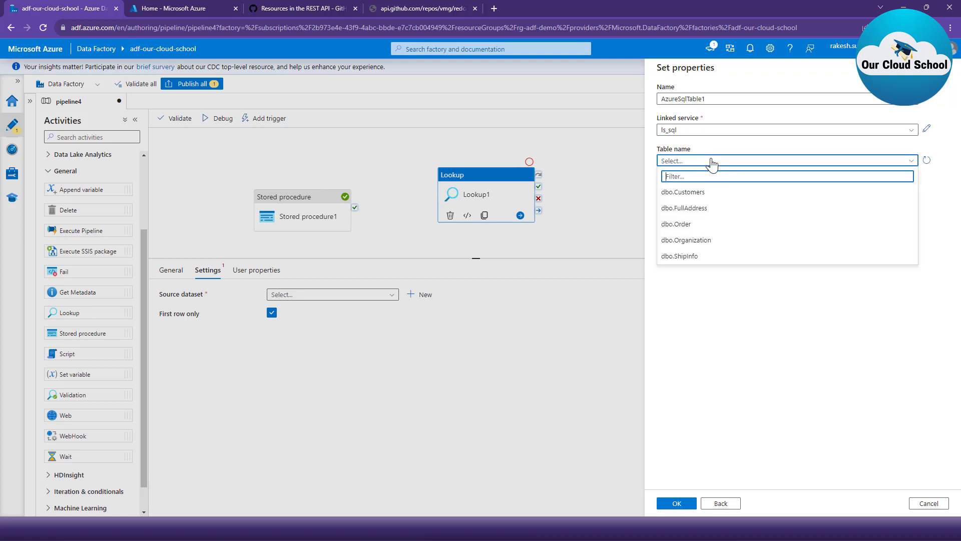
pyautogui.click(713, 195)
pyautogui.click(679, 504)
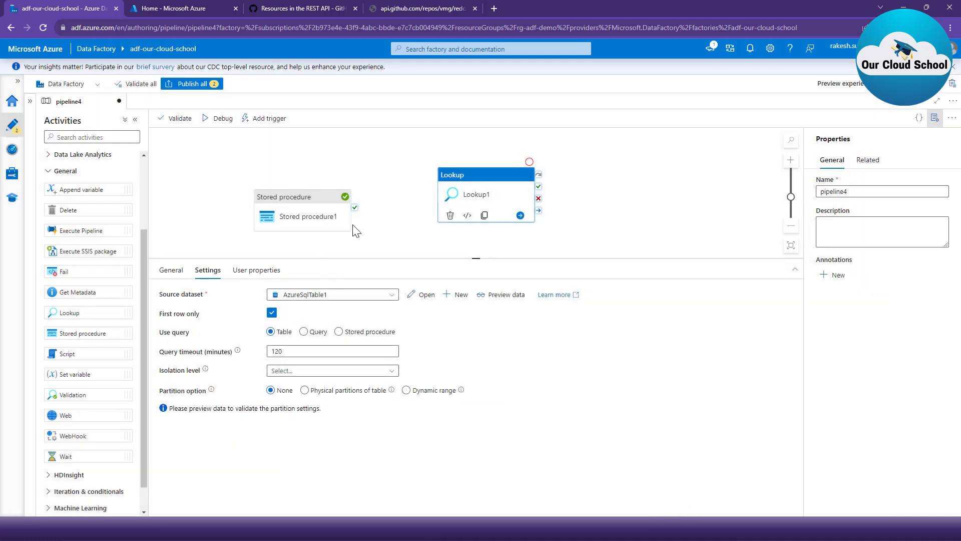
# - Connect Stored procedure1 to Lookup1 with an on-completion dependency, and check the AzureSqlTable1 dataset's connection settings
pyautogui.moveTo(357, 230); pyautogui.dragTo(447, 175)
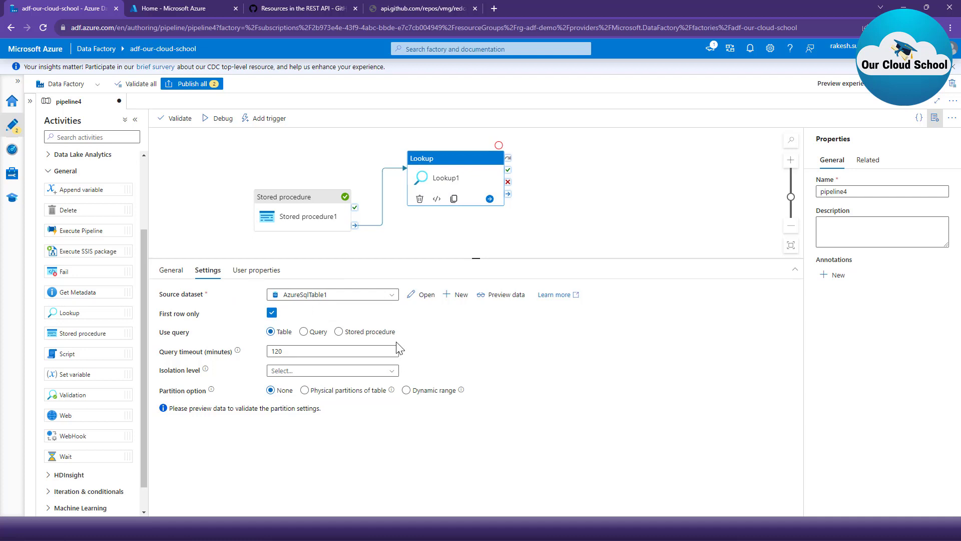
pyautogui.click(425, 296)
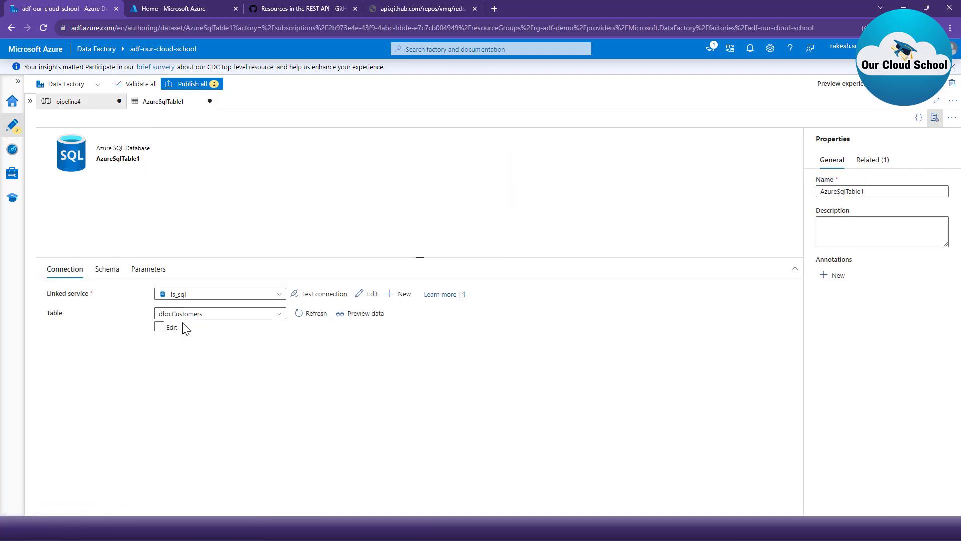
pyautogui.click(89, 103)
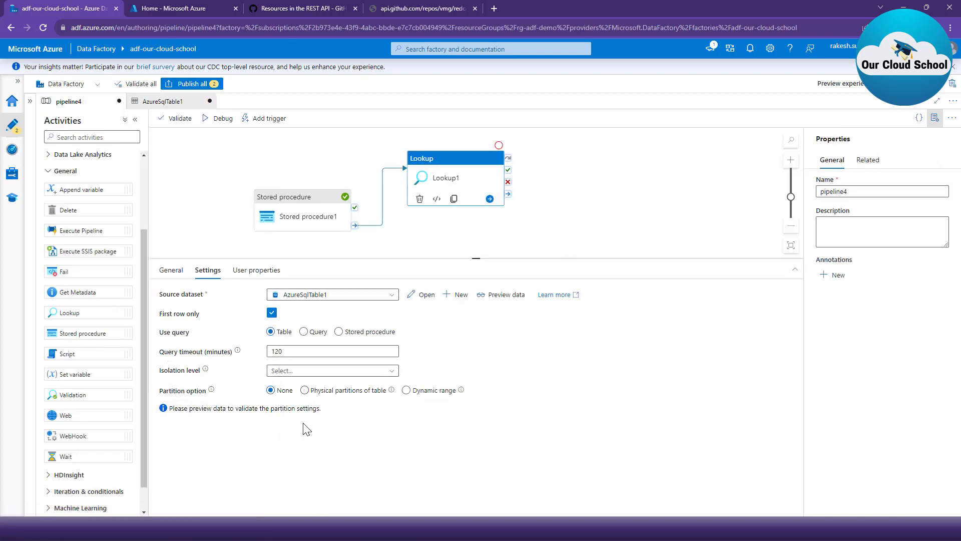
# - Debug pipeline4 and view the Lookup1 activity's output enlarged, examining the firstRow data
pyautogui.click(217, 119)
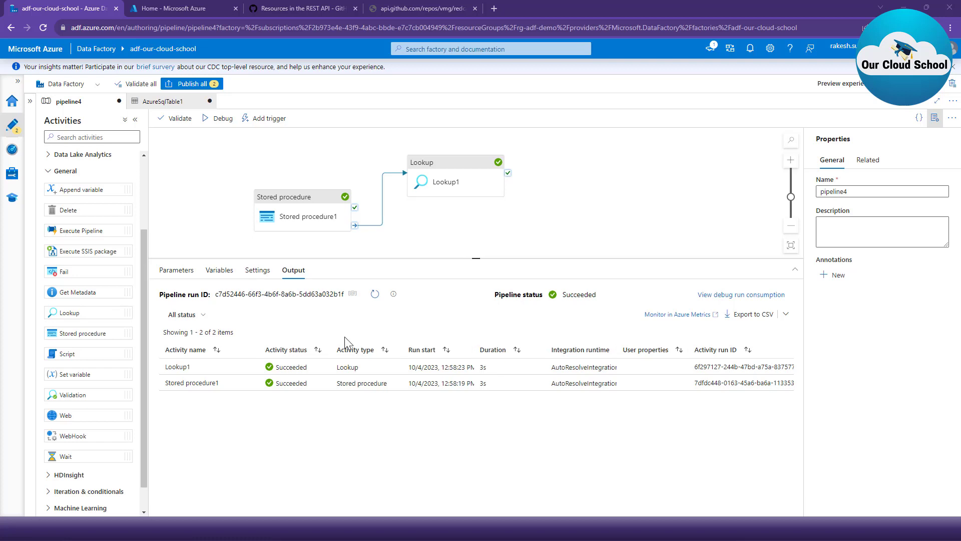
pyautogui.moveTo(239, 370)
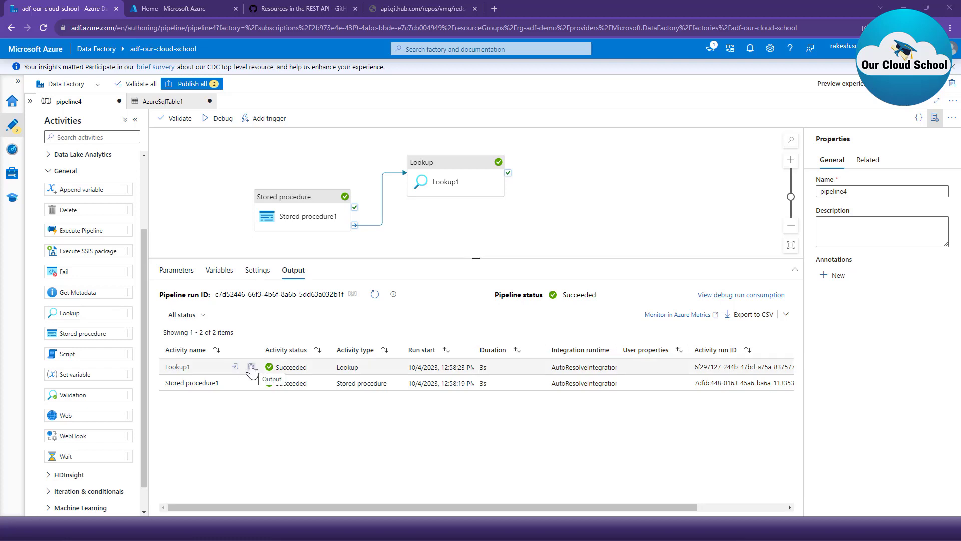
pyautogui.click(252, 370)
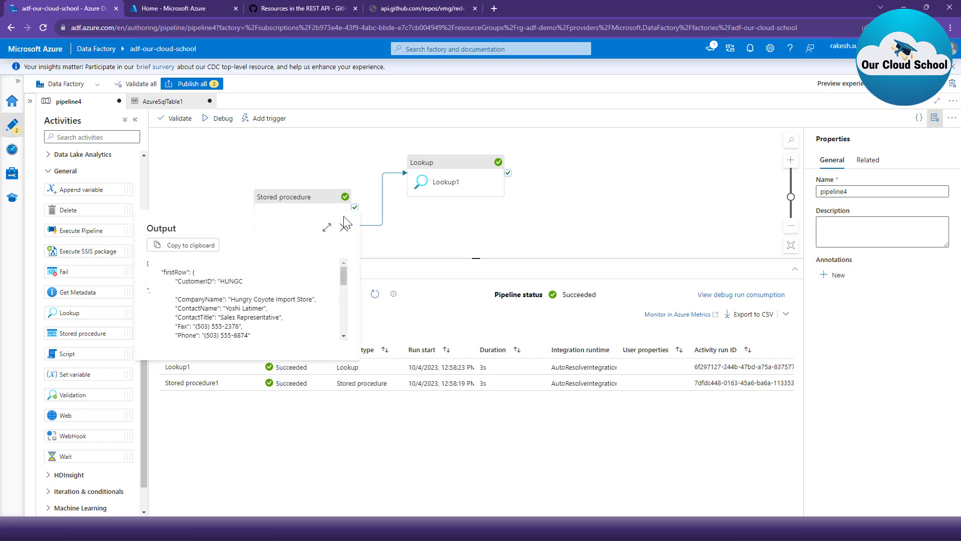
pyautogui.click(328, 228)
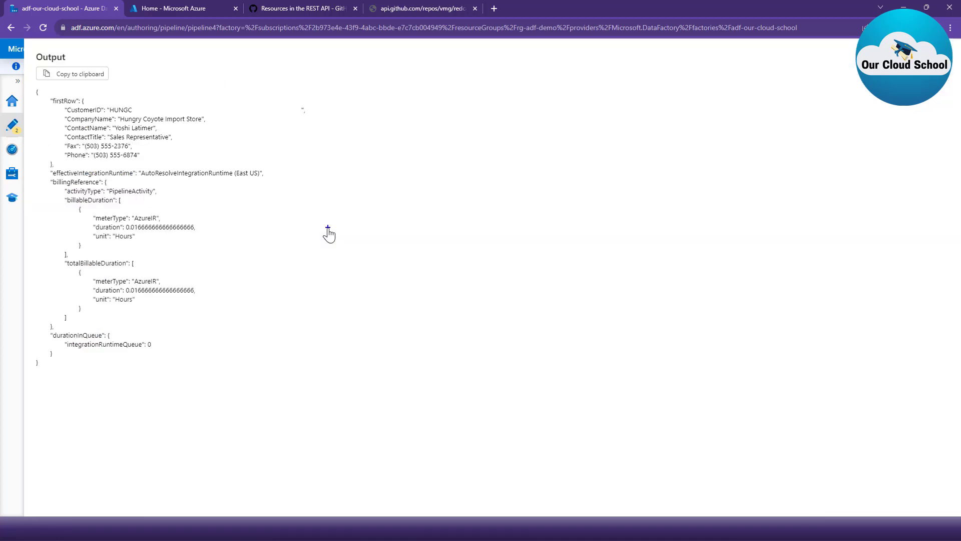
pyautogui.moveTo(45, 95)
pyautogui.mouseDown()
pyautogui.moveTo(65, 174)
pyautogui.moveTo(280, 170)
pyautogui.mouseUp()
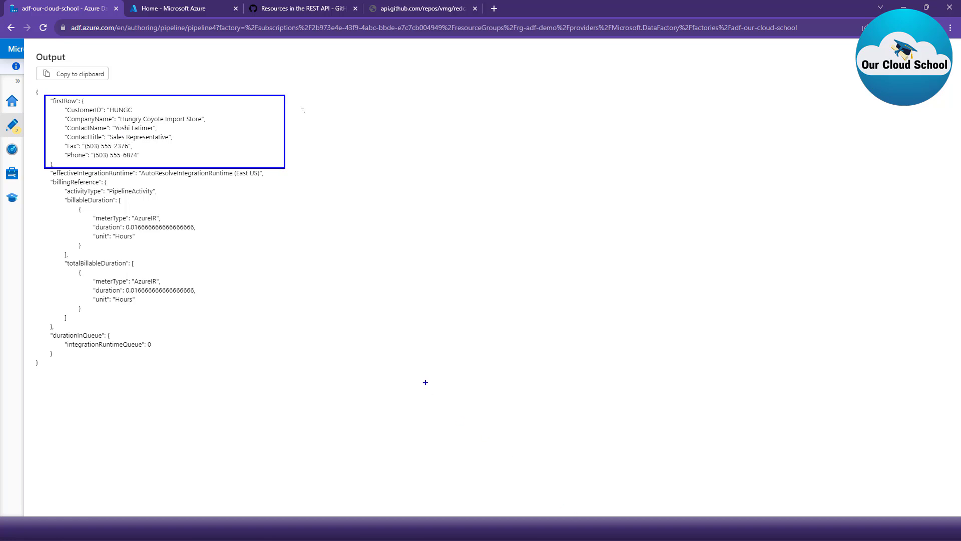
pyautogui.press('Escape')
# - Switch to Azure Data Studio to compare the first dbo.Customers row, return to Azure Data Factory, and close the Lookup1 output
pyautogui.click(614, 529)
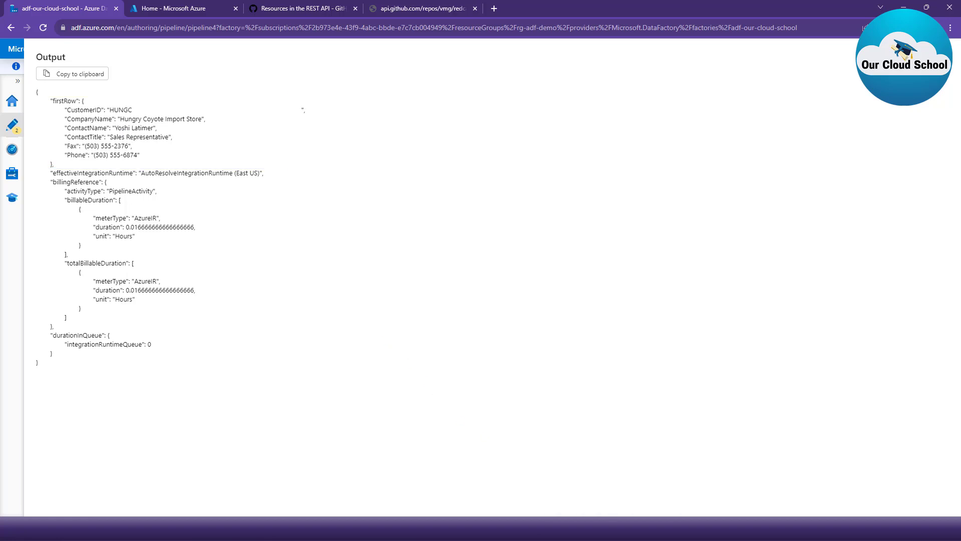
pyautogui.click(265, 247)
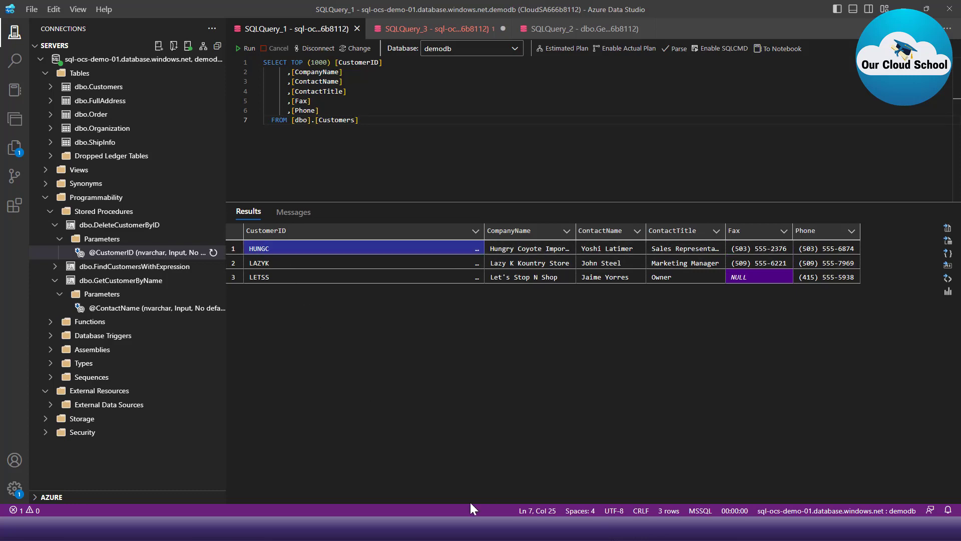
pyautogui.click(480, 528)
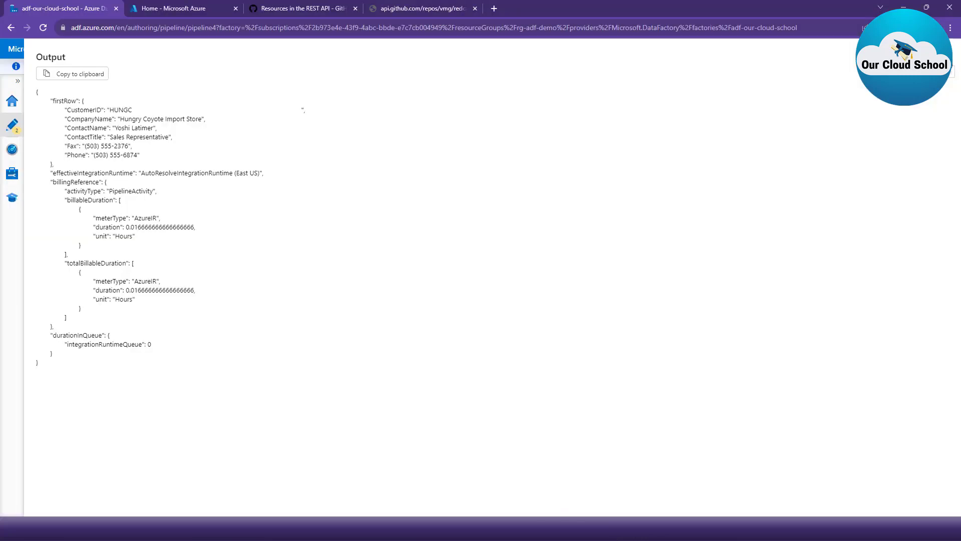
pyautogui.click(947, 61)
# - Turn off First row only for the Lookup1 activity and debug pipeline4 again
pyautogui.click(431, 181)
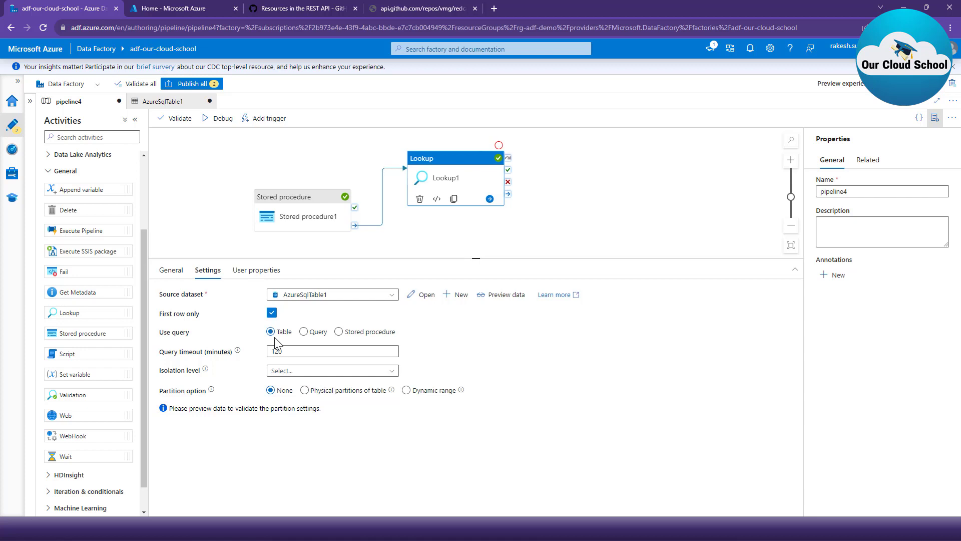
pyautogui.click(271, 312)
pyautogui.click(270, 314)
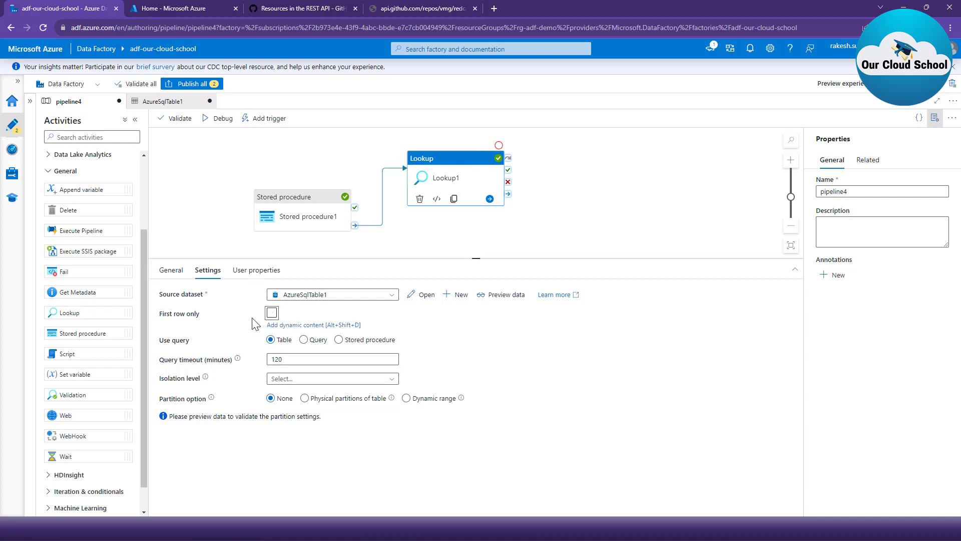
pyautogui.click(272, 313)
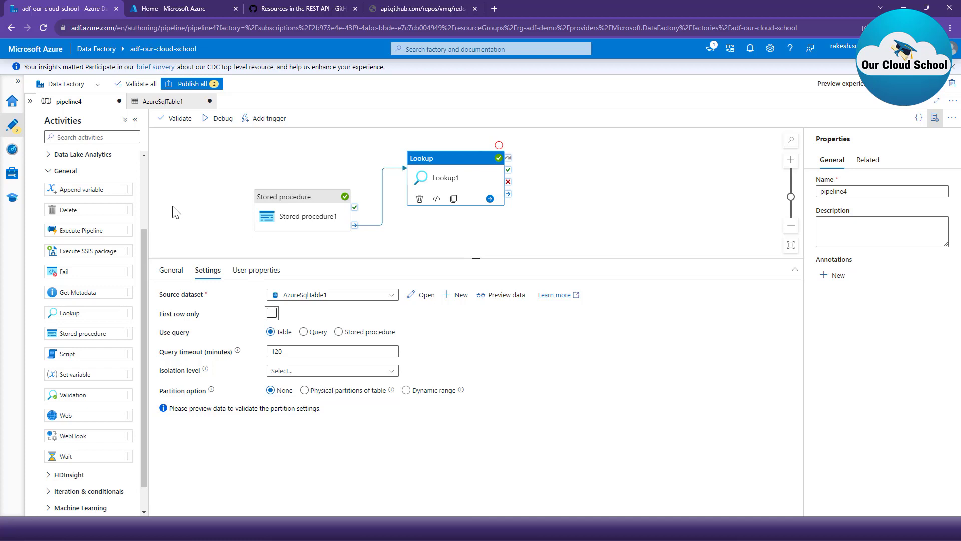
pyautogui.click(210, 126)
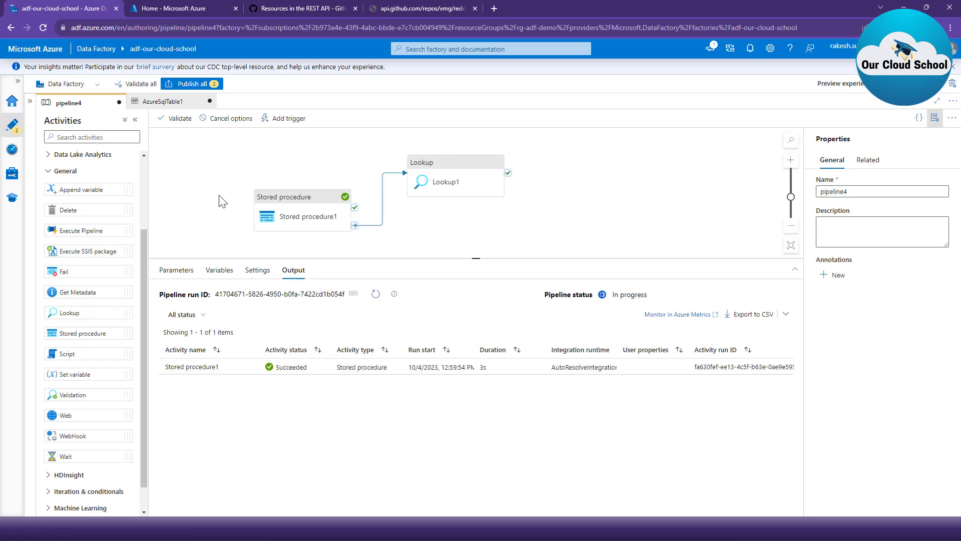
# - Refresh the pipeline4 debug run status and open the Lookup1 activity's output in the enlarged view
pyautogui.click(375, 293)
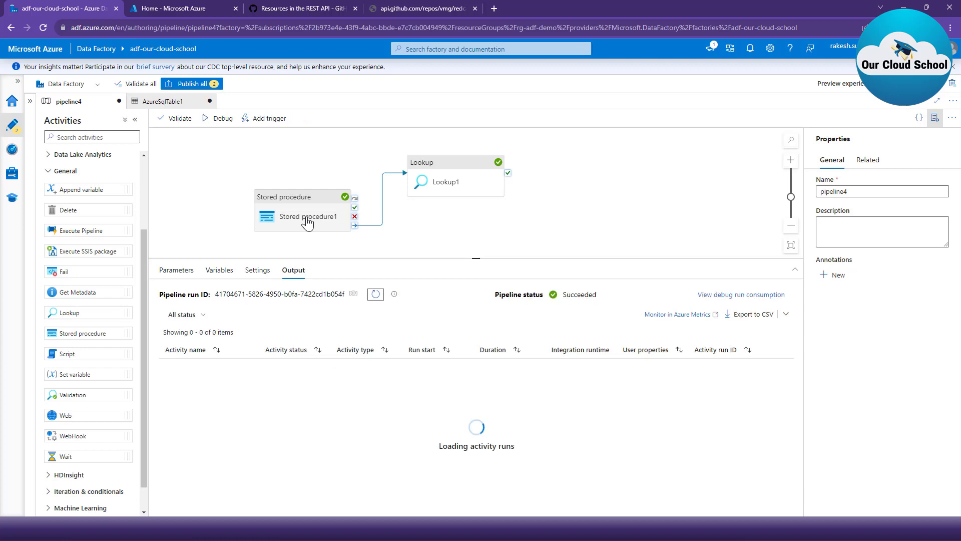
pyautogui.click(438, 185)
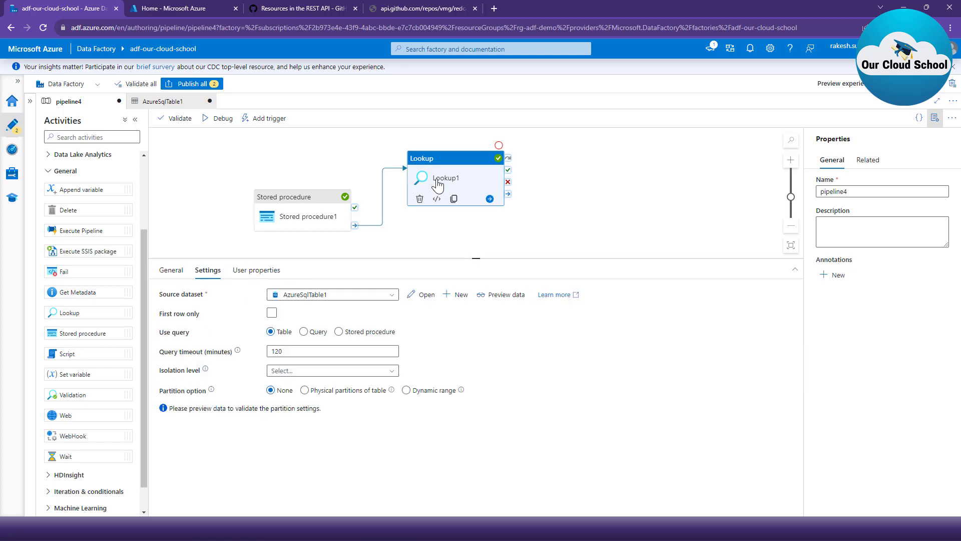
pyautogui.click(306, 156)
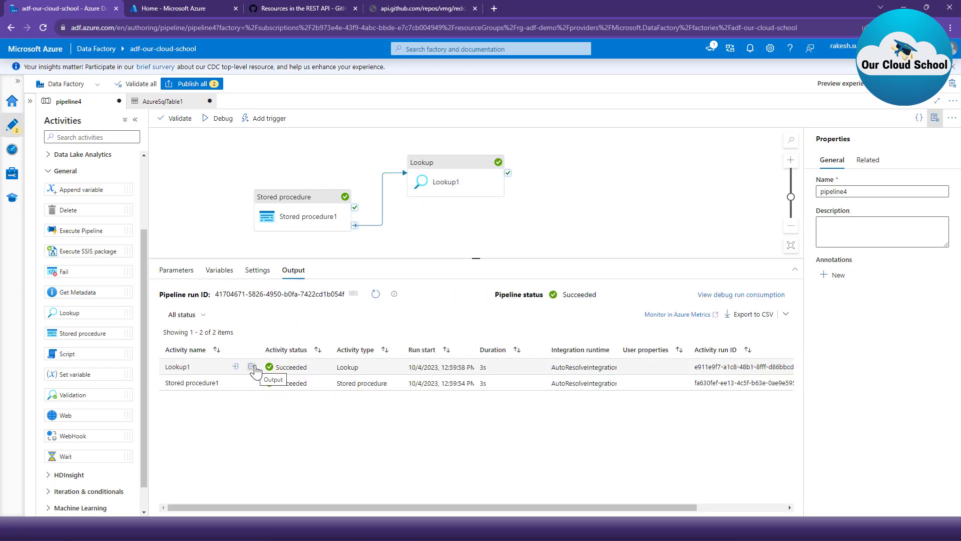
pyautogui.click(251, 371)
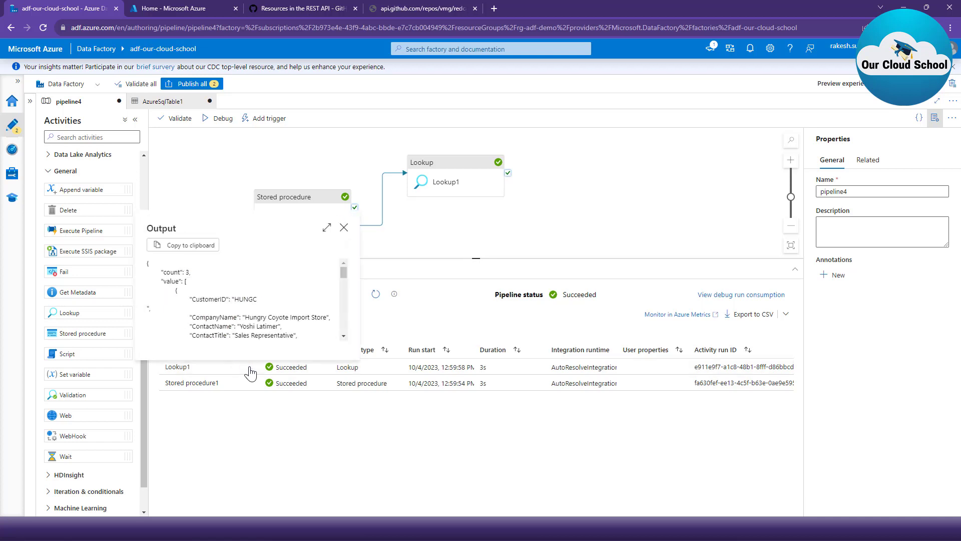
pyautogui.click(328, 230)
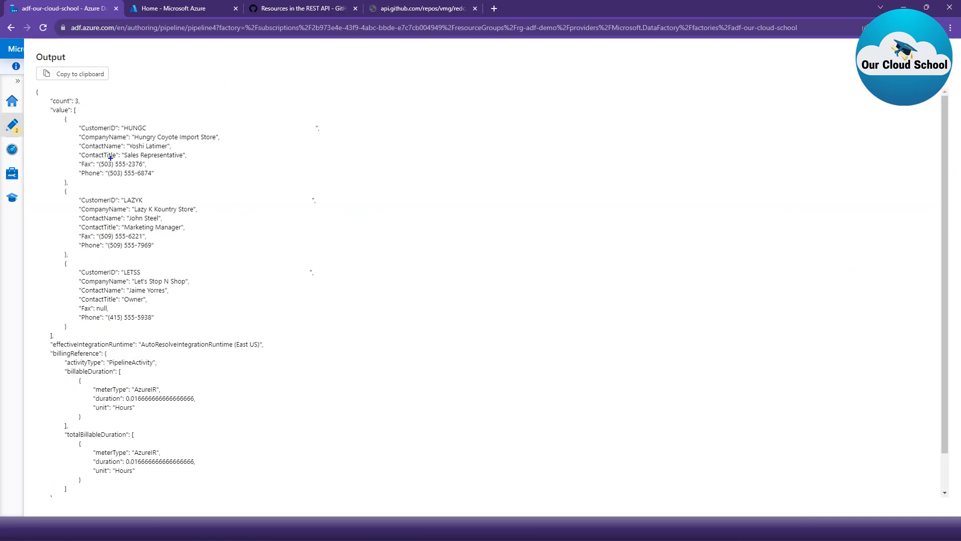
# - Examine the customer records in the value array of the Lookup1 output, and close the output
pyautogui.moveTo(47, 106)
pyautogui.mouseDown()
pyautogui.moveTo(101, 209)
pyautogui.moveTo(134, 340)
pyautogui.moveTo(245, 350)
pyautogui.moveTo(331, 326)
pyautogui.moveTo(335, 342)
pyautogui.mouseUp()
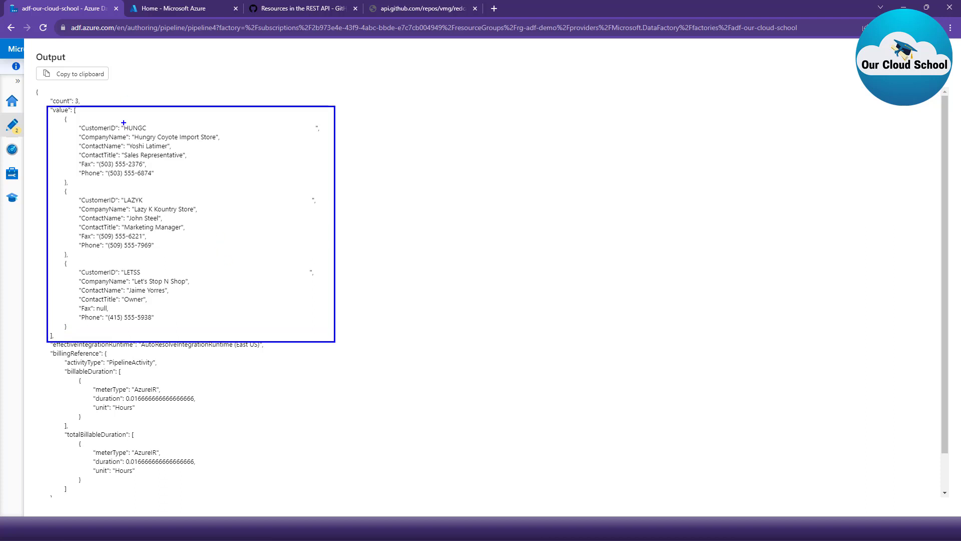
pyautogui.moveTo(120, 124)
pyautogui.mouseDown()
pyautogui.moveTo(141, 134)
pyautogui.moveTo(318, 133)
pyautogui.mouseUp()
pyautogui.hotkey('ctrl', 'z')
pyautogui.hotkey('ctrl', 'z')
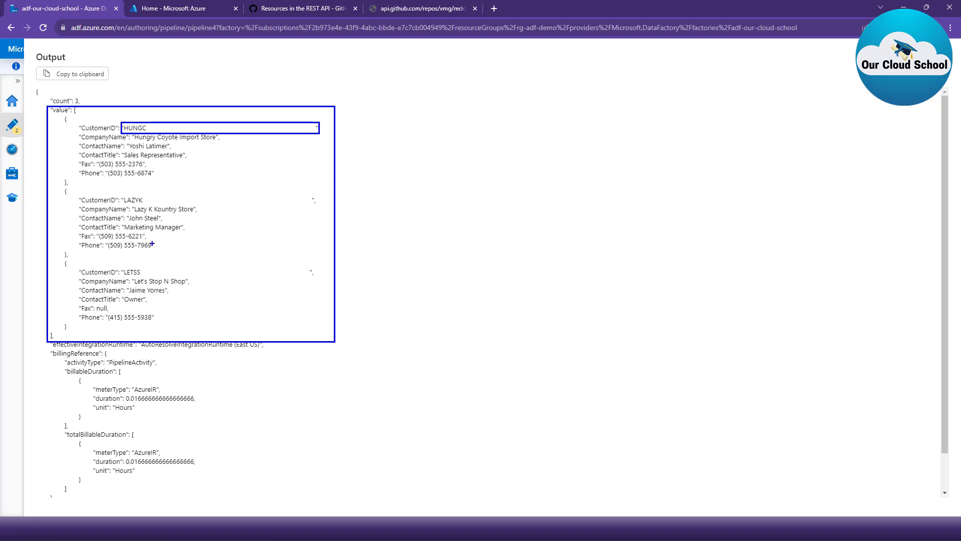
pyautogui.moveTo(122, 266)
pyautogui.mouseDown()
pyautogui.moveTo(132, 278)
pyautogui.moveTo(317, 278)
pyautogui.mouseUp()
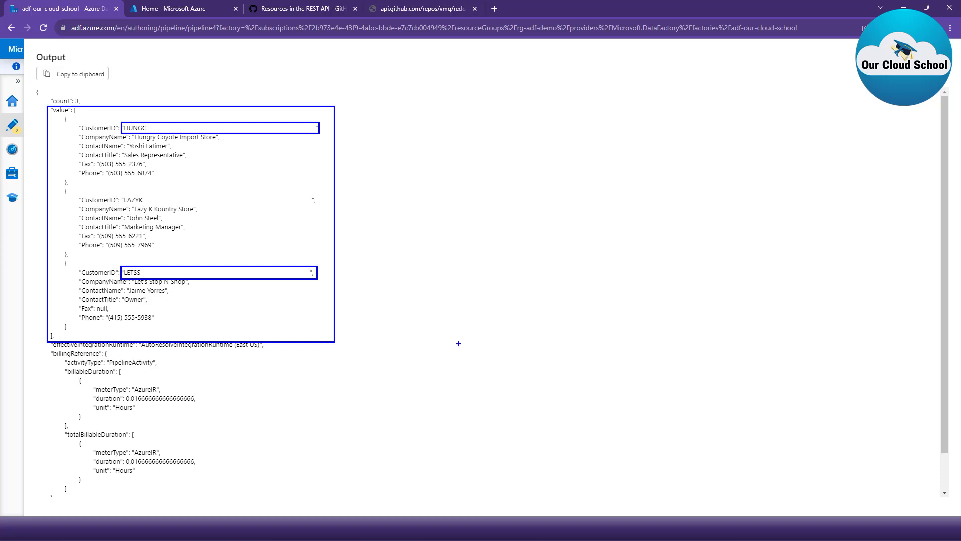
pyautogui.press('Escape')
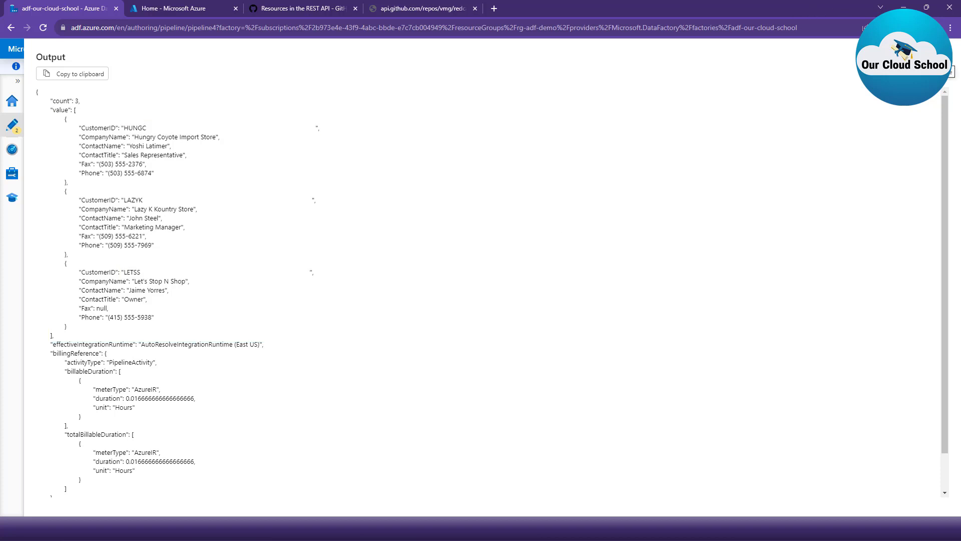
pyautogui.doubleClick(59, 110)
pyautogui.moveTo(73, 110); pyautogui.dragTo(76, 331)
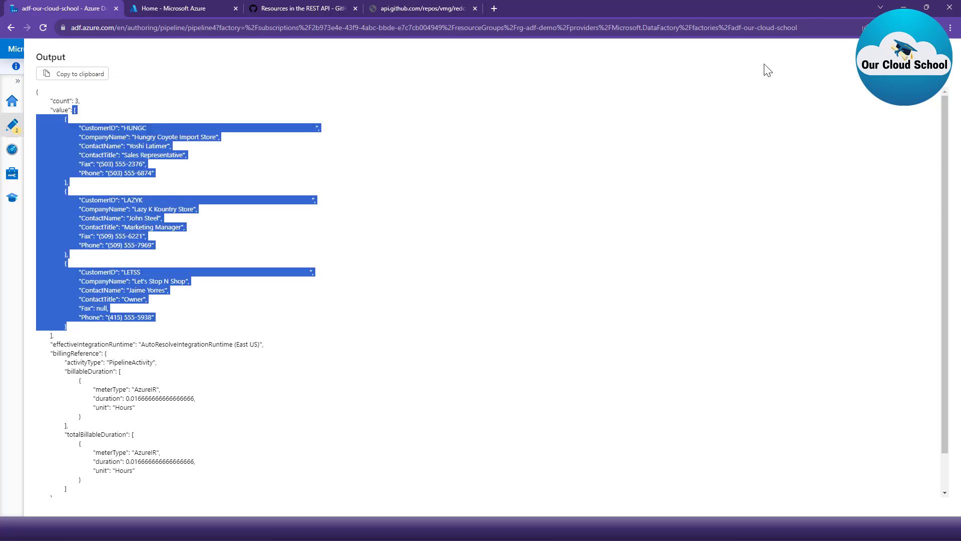
pyautogui.press('Escape')
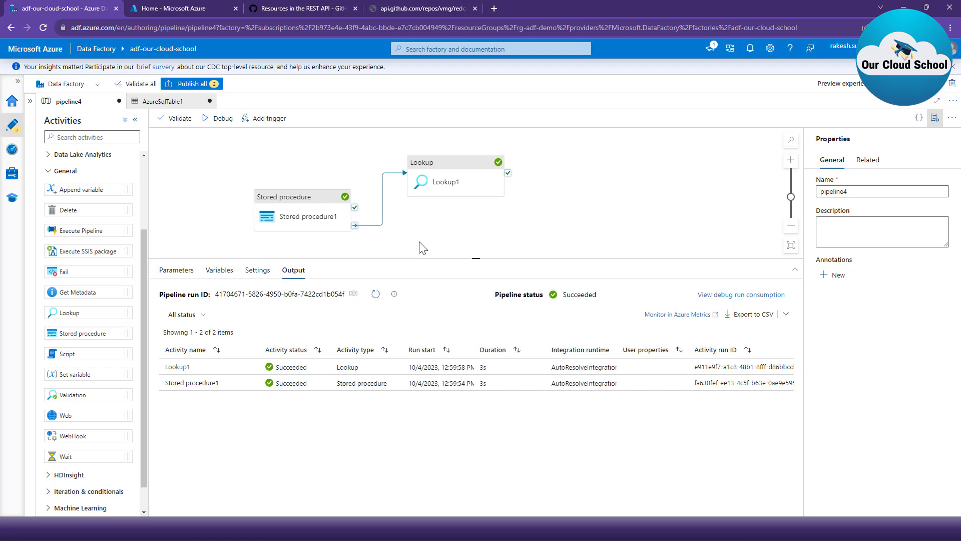
# - Make Lookup1 use the query "select top (1) * from customers" and debug pipeline4
pyautogui.click(451, 185)
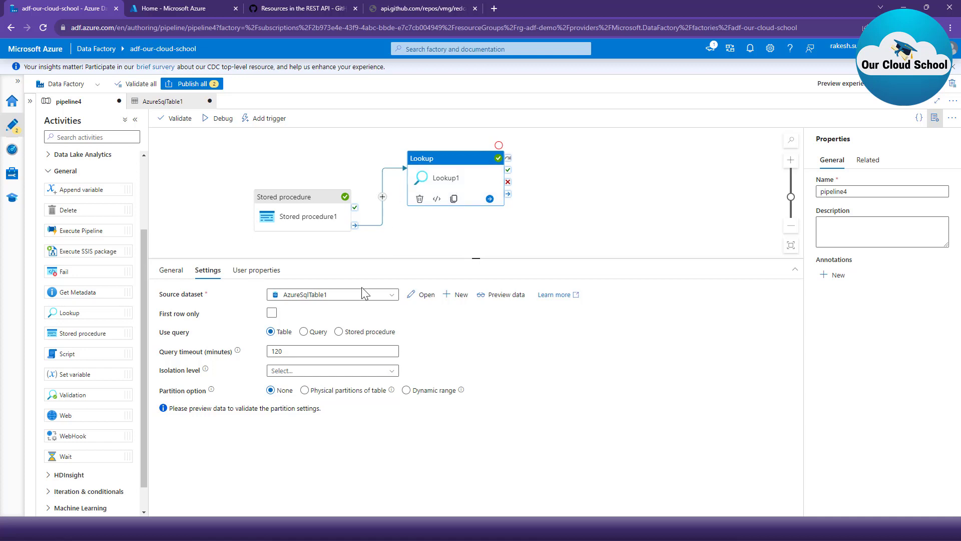
pyautogui.click(303, 332)
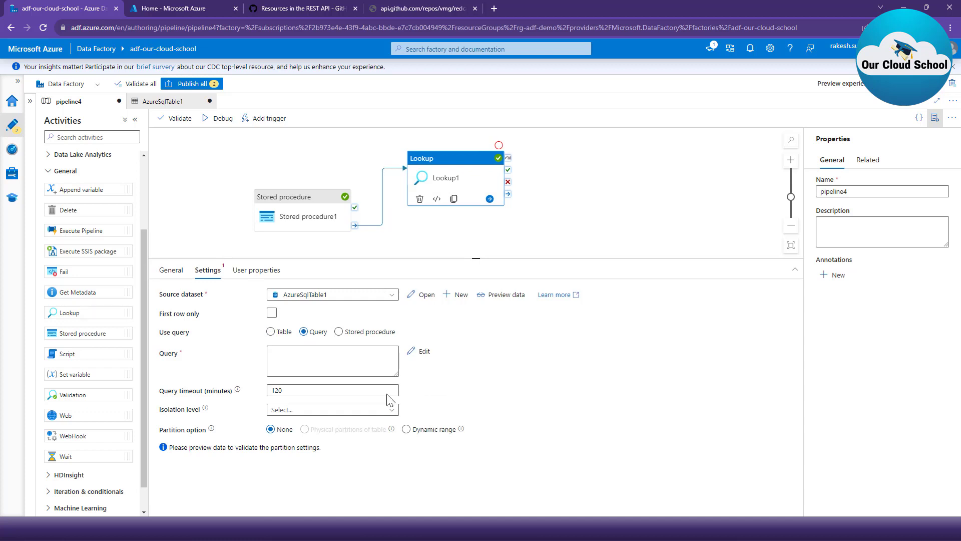
pyautogui.click(326, 361)
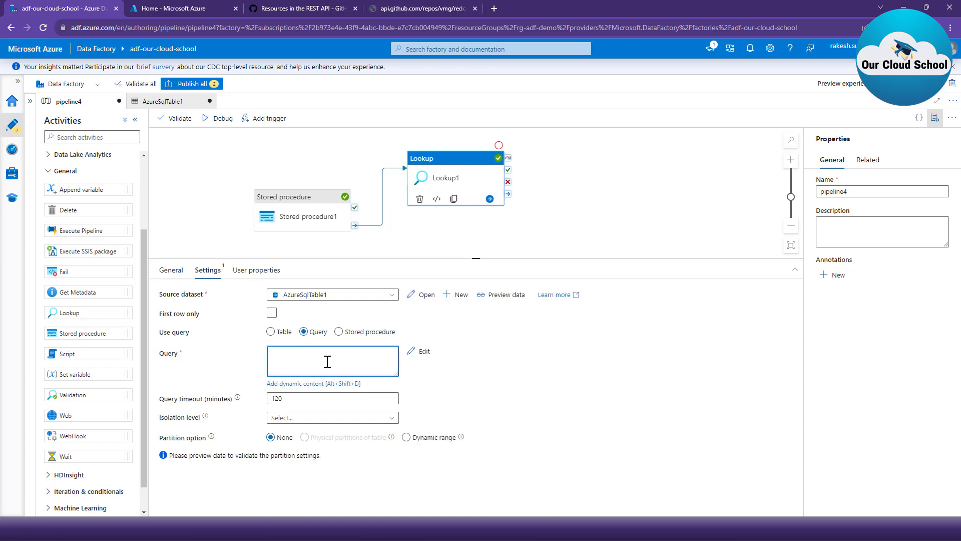
pyautogui.write('select top (10 * from csu')
pyautogui.press('BackSpace')
pyautogui.press('BackSpace')
pyautogui.write('ustomers')
pyautogui.click(206, 123)
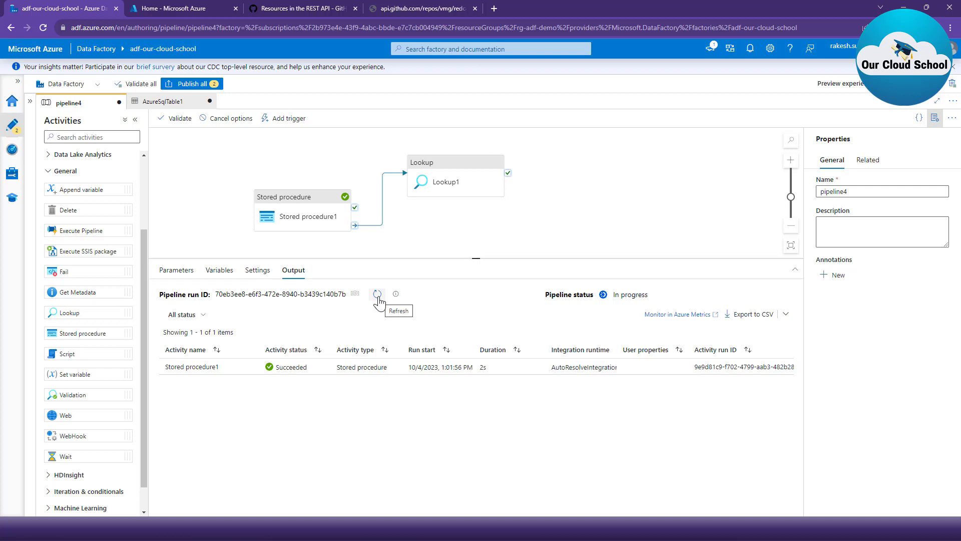
# - Refresh the debug run, examine the value array in the enlarged Lookup1 output, and close the output
pyautogui.click(378, 298)
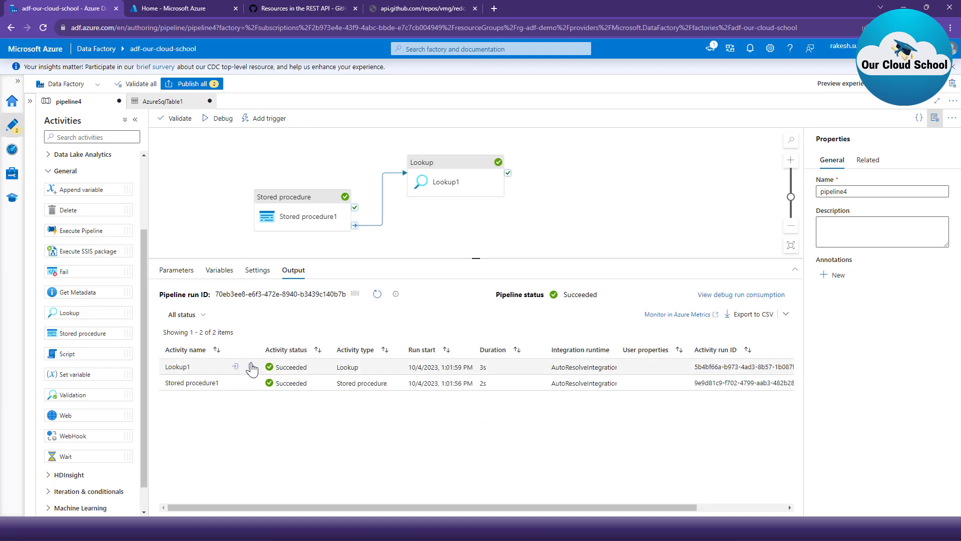
pyautogui.click(251, 367)
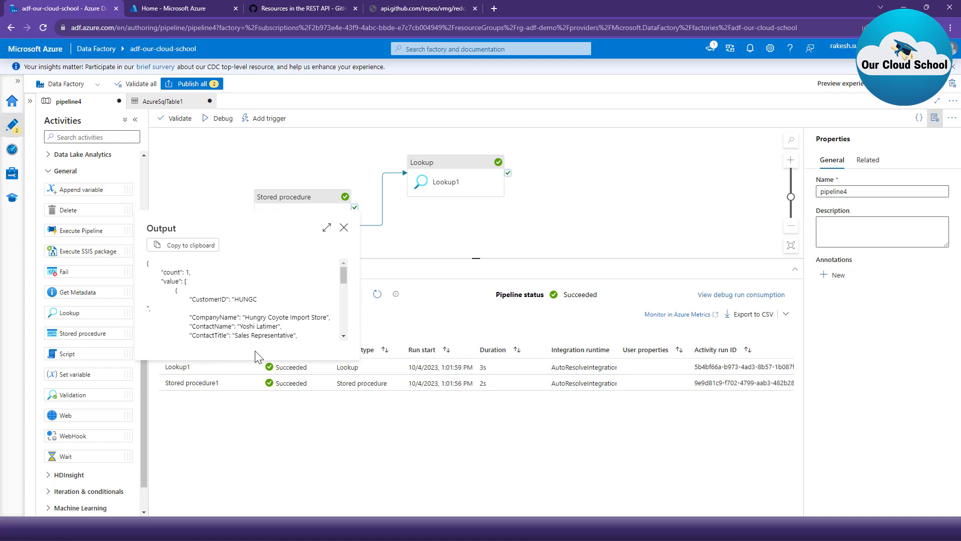
pyautogui.click(326, 227)
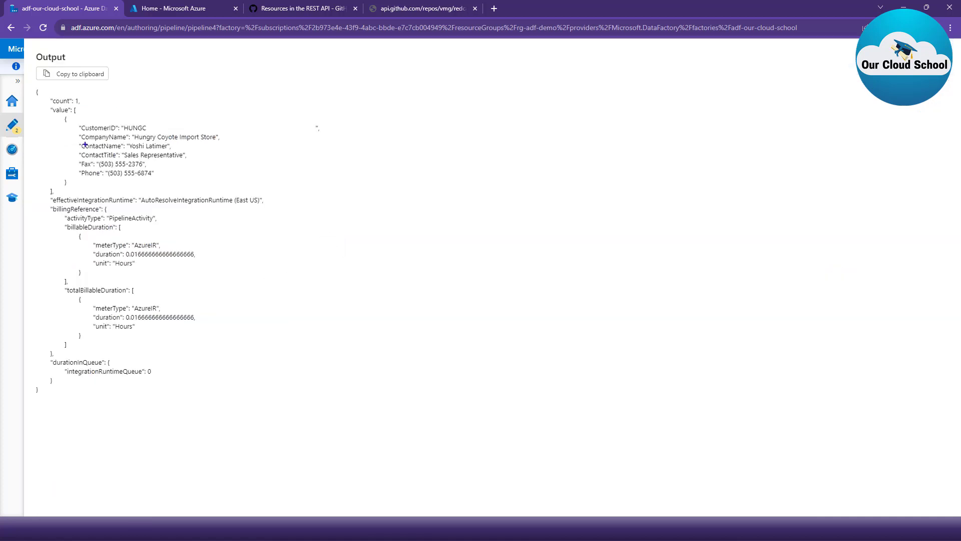
pyautogui.moveTo(44, 105)
pyautogui.mouseDown()
pyautogui.moveTo(123, 192)
pyautogui.moveTo(327, 194)
pyautogui.mouseUp()
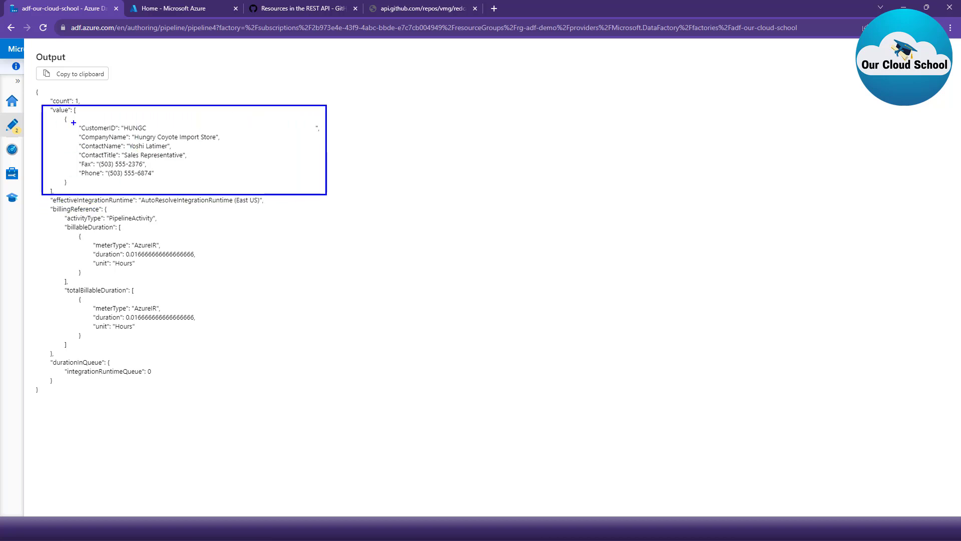
pyautogui.moveTo(64, 117)
pyautogui.mouseDown()
pyautogui.moveTo(88, 171)
pyautogui.moveTo(177, 194)
pyautogui.moveTo(227, 182)
pyautogui.mouseUp()
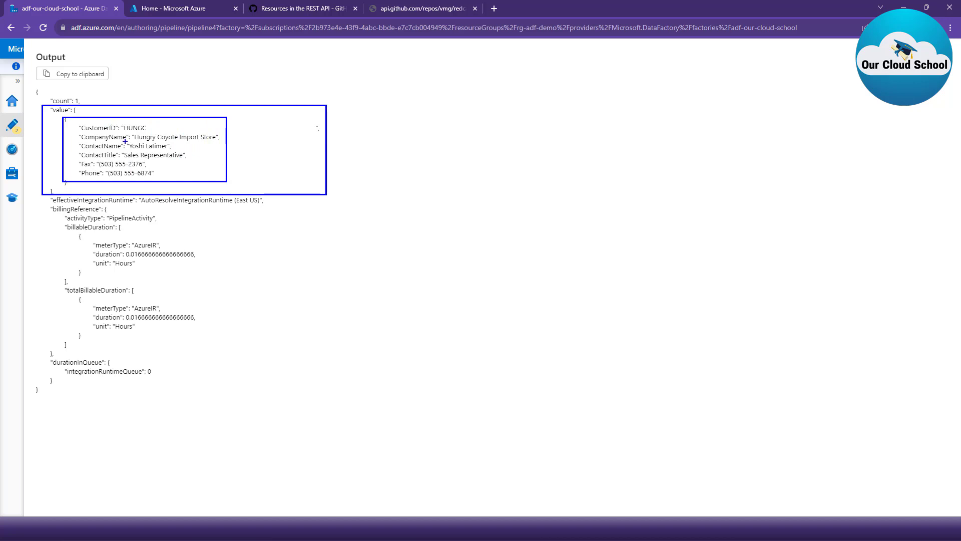
pyautogui.hotkey('ctrl', 'z')
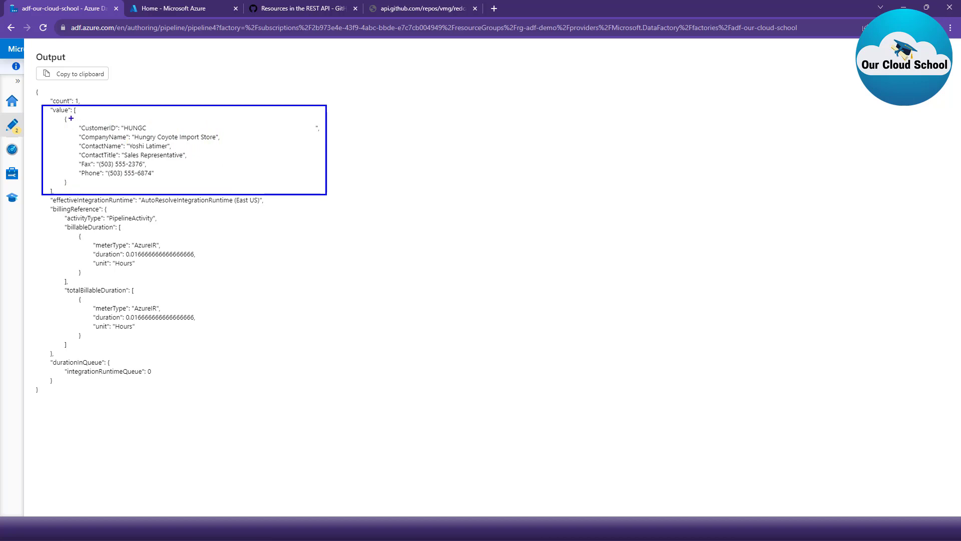
pyautogui.moveTo(72, 118); pyautogui.dragTo(245, 119)
pyautogui.press('Escape')
pyautogui.click(945, 57)
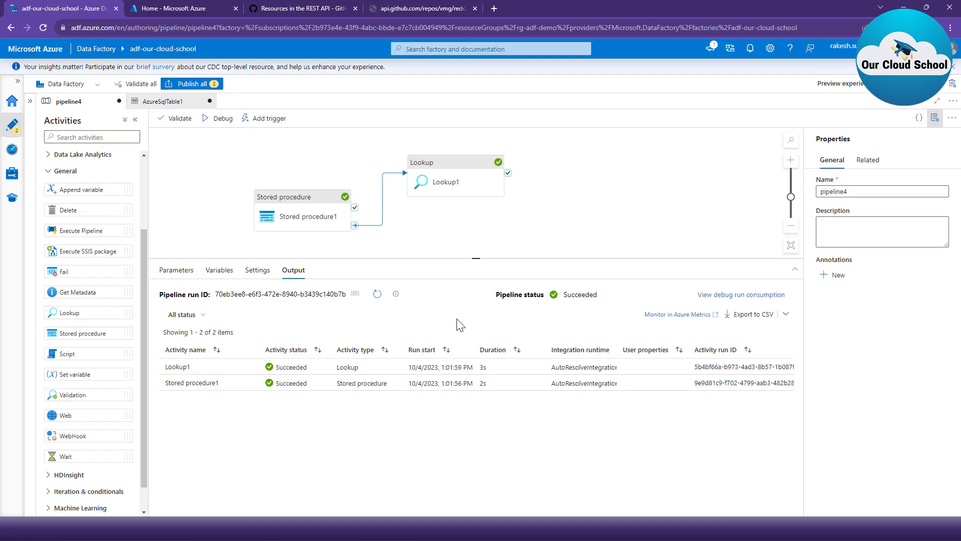
# - Make Lookup1 use the stored procedure [dbo].[FindCustomersWithExpression] and import its parameter, checking which procedure Stored procedure1 uses
pyautogui.click(450, 185)
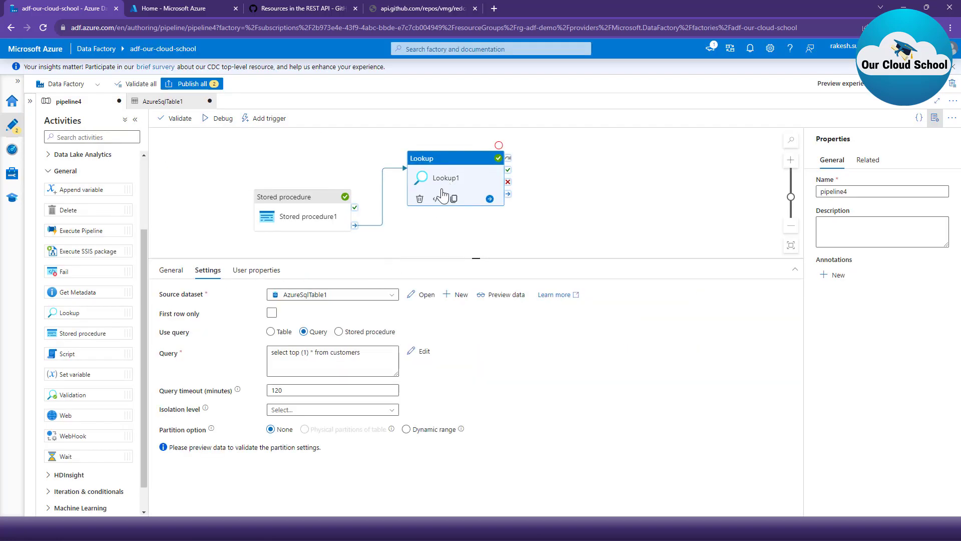
pyautogui.click(370, 333)
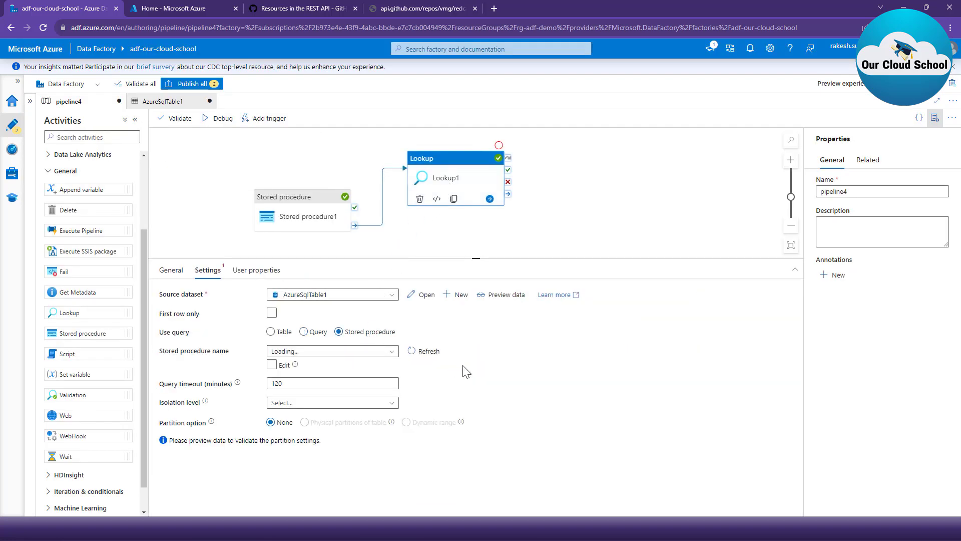
pyautogui.click(318, 226)
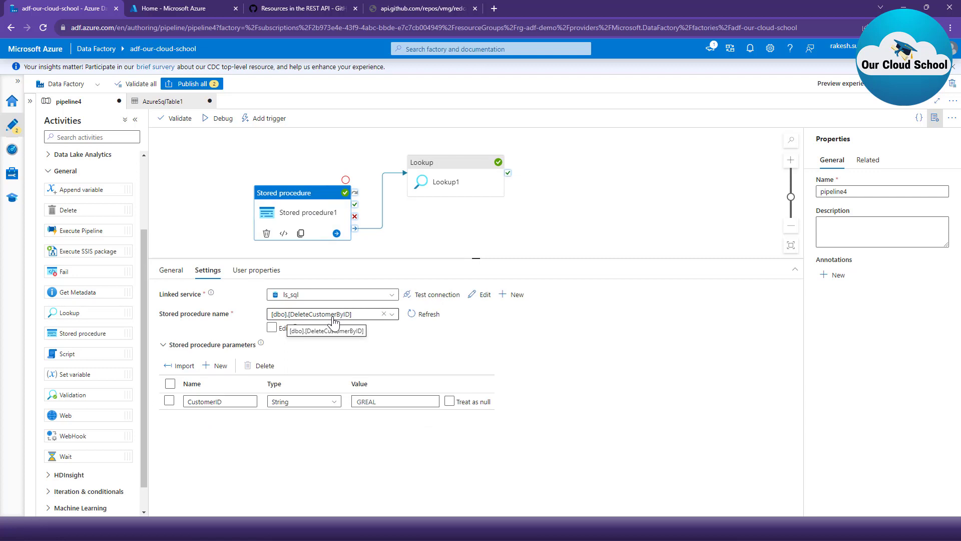
pyautogui.click(463, 185)
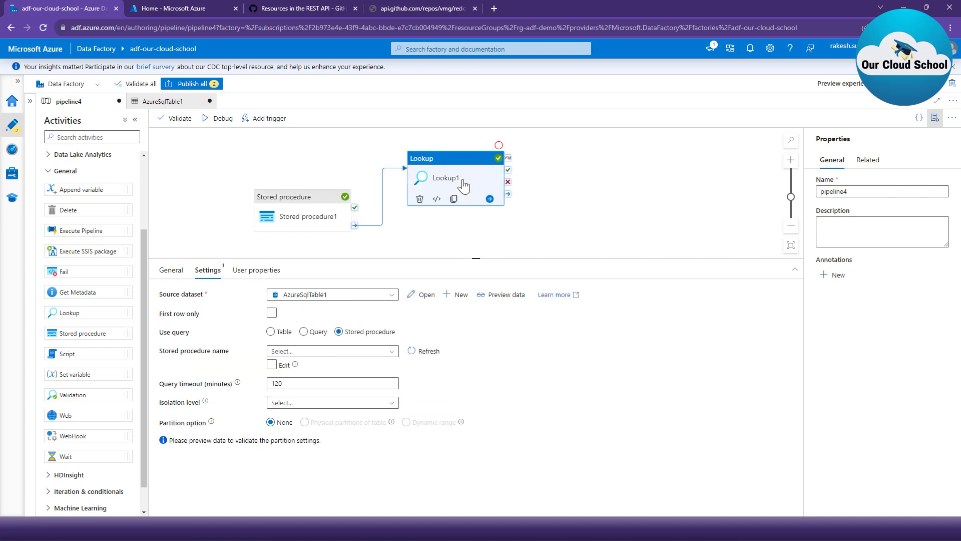
pyautogui.click(353, 353)
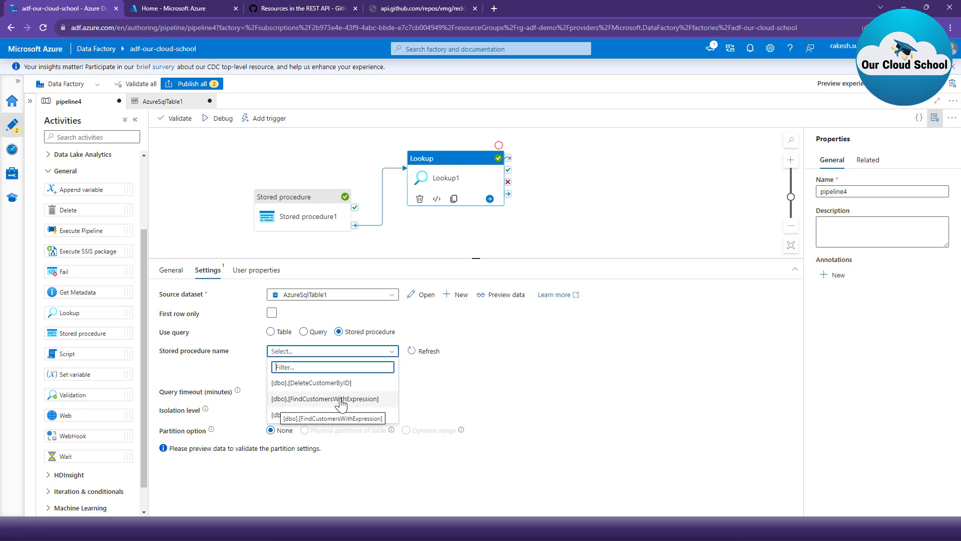
pyautogui.click(382, 399)
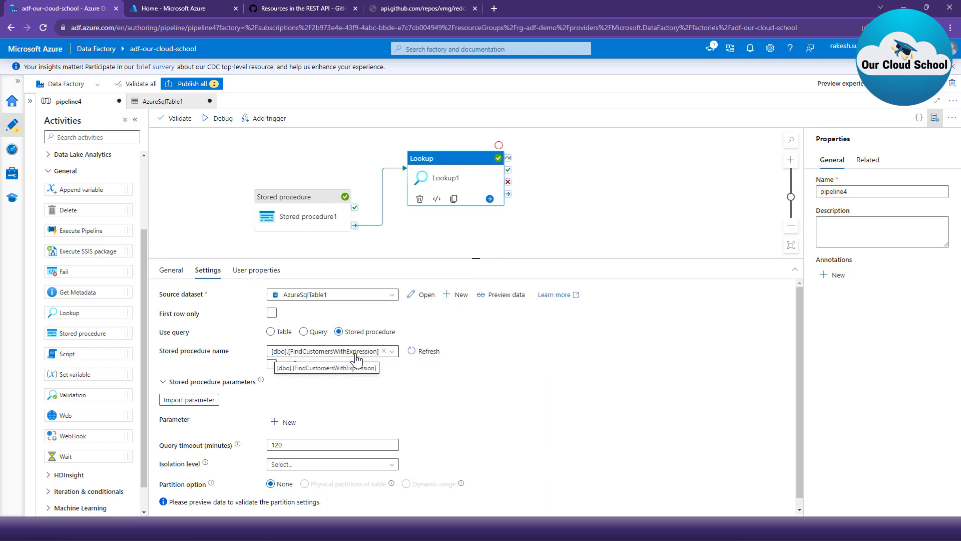
pyautogui.click(174, 403)
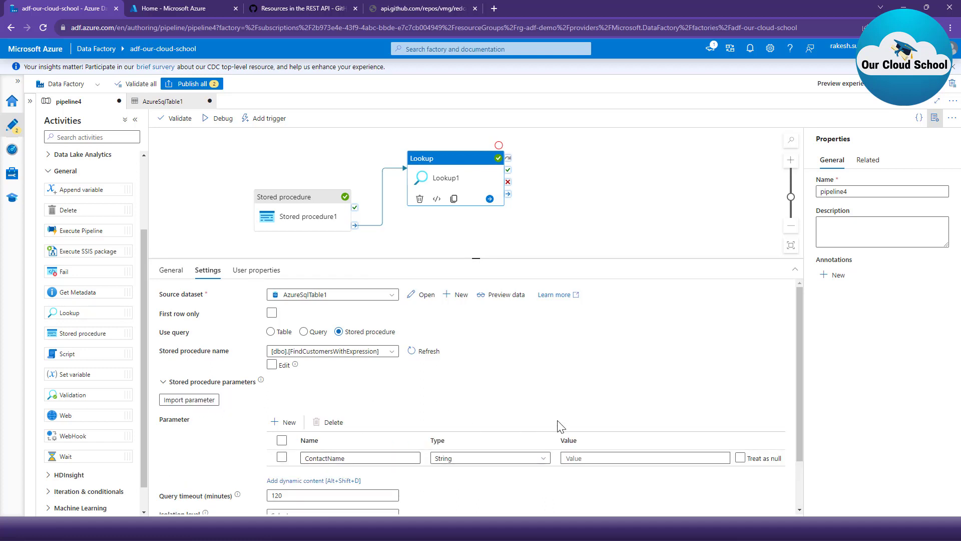
# - Check the dbo.Customers contact names in Azure Data Studio and, back in Azure Data Factory, set Lookup1's ContactName parameter value to j
pyautogui.scroll(-1, 642, 442)
pyautogui.scroll(-1, 642, 442)
pyautogui.click(546, 528)
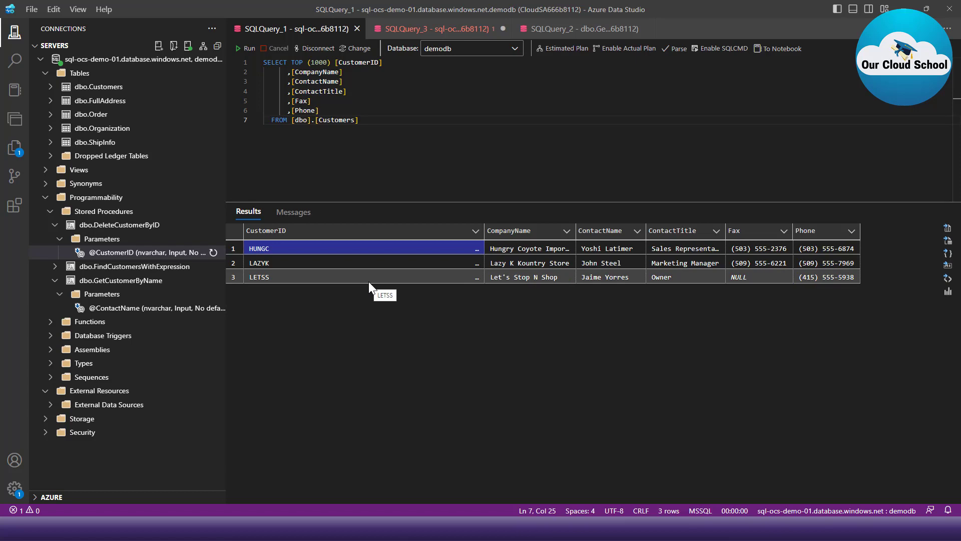
pyautogui.hotkey('alt', 'Tab')
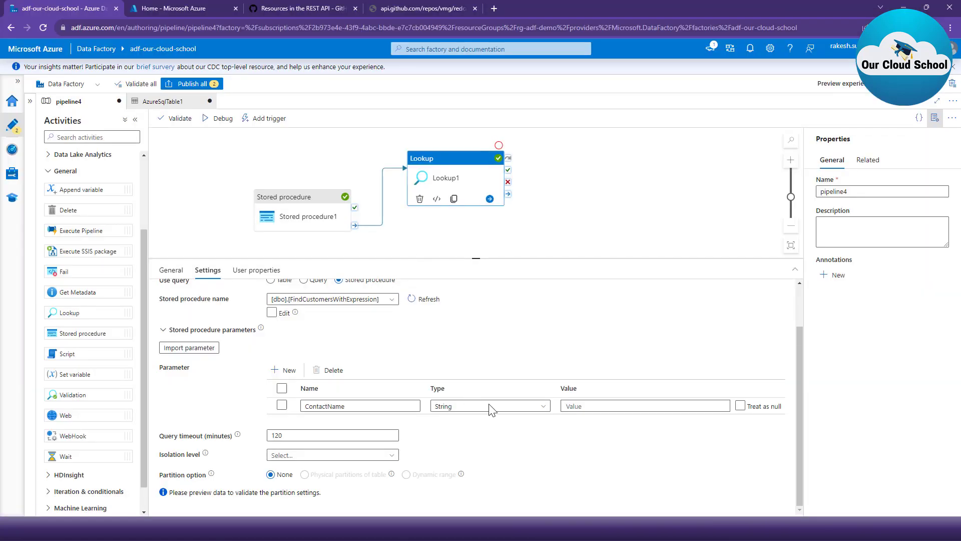
pyautogui.click(601, 398)
pyautogui.click(601, 397)
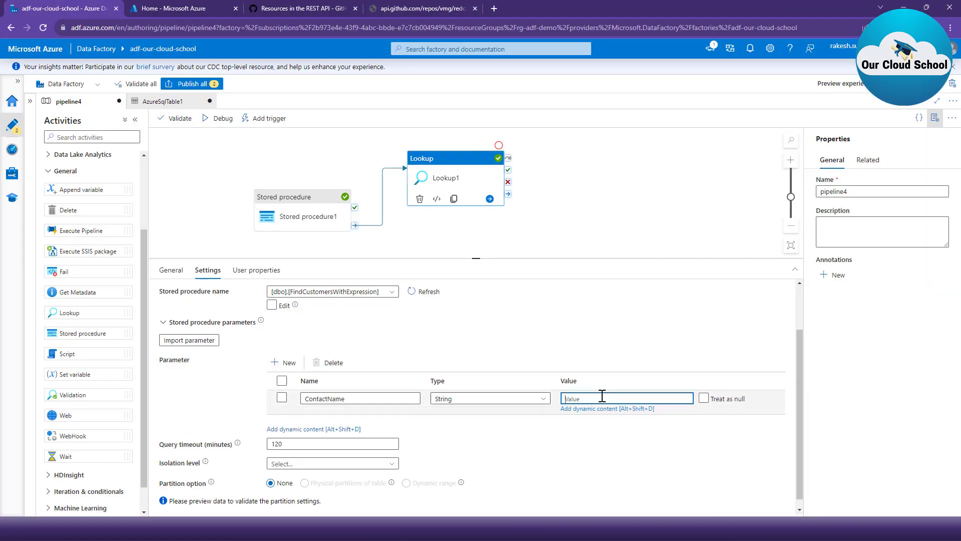
pyautogui.write('j')
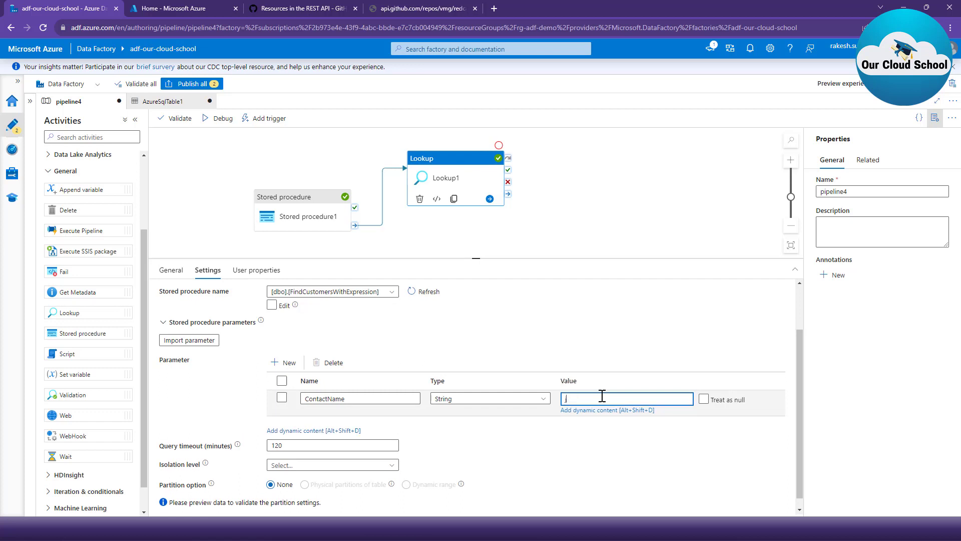
pyautogui.click(431, 226)
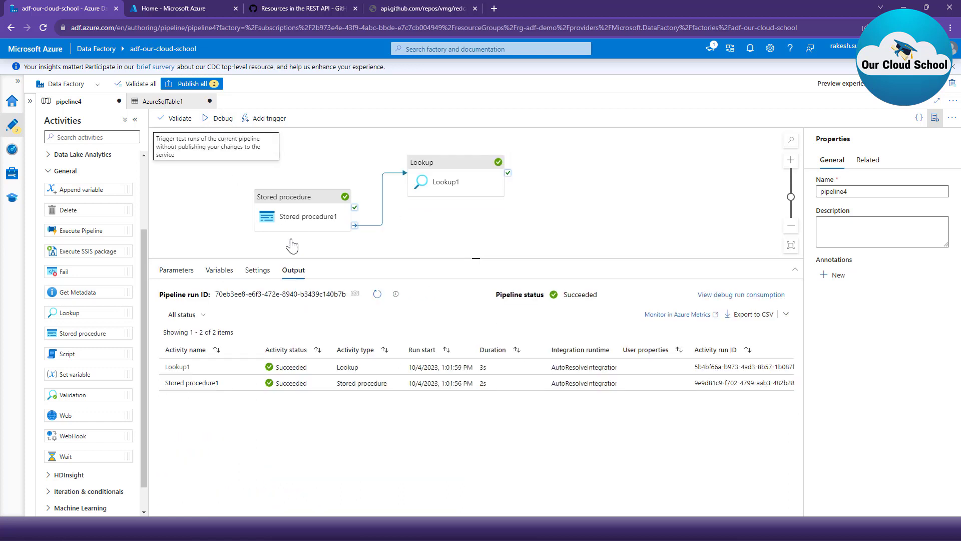
pyautogui.click(440, 185)
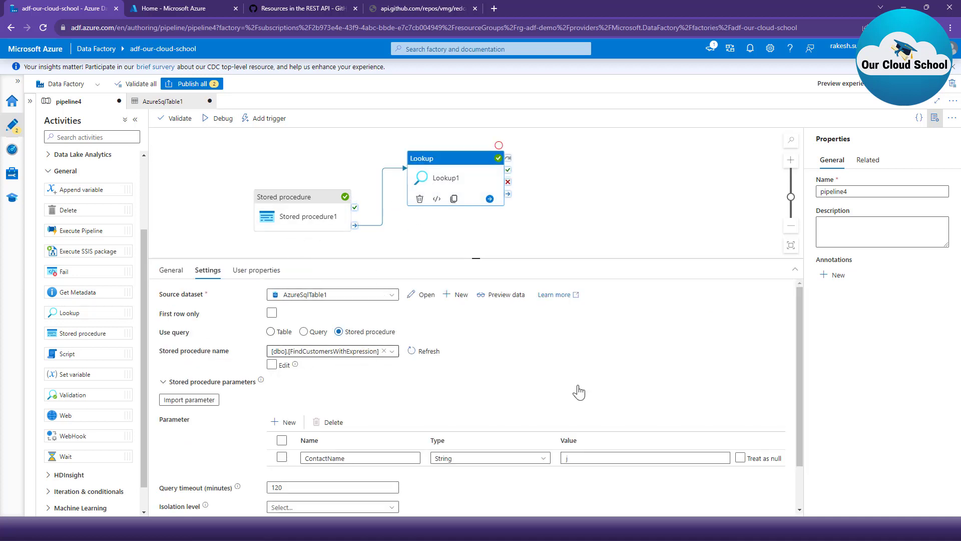
# - Debug pipeline4, examine the ContactName values in the enlarged Lookup1 output, and close the output
pyautogui.scroll(-2, 575, 391)
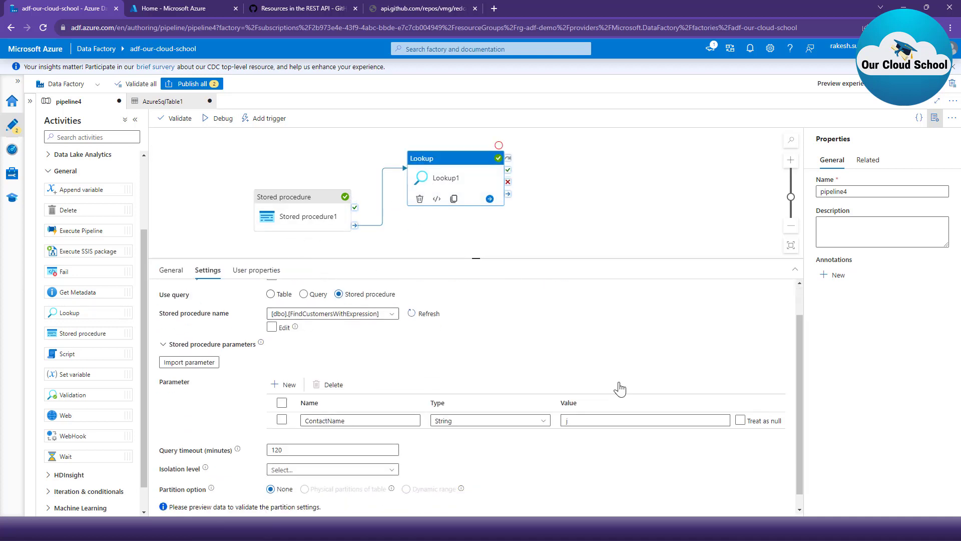
pyautogui.click(219, 120)
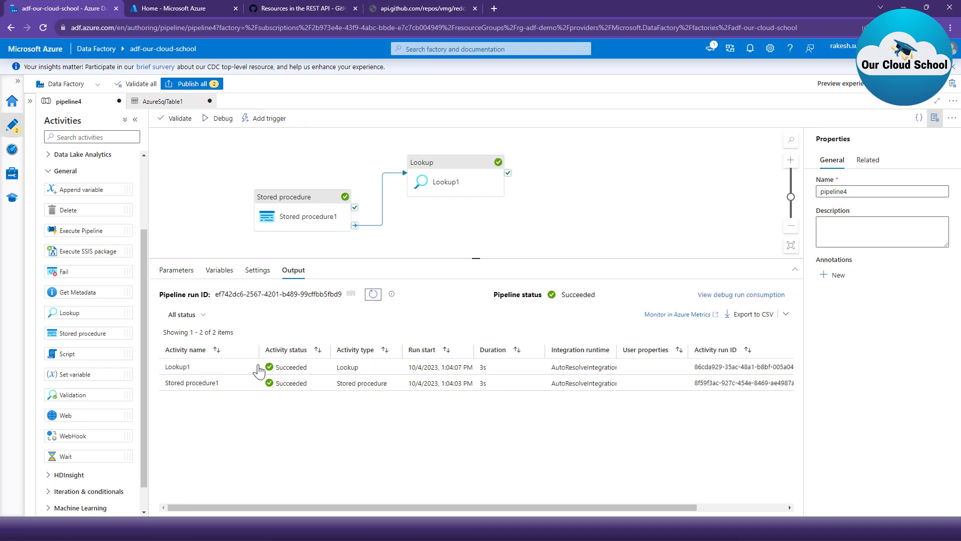
pyautogui.click(252, 370)
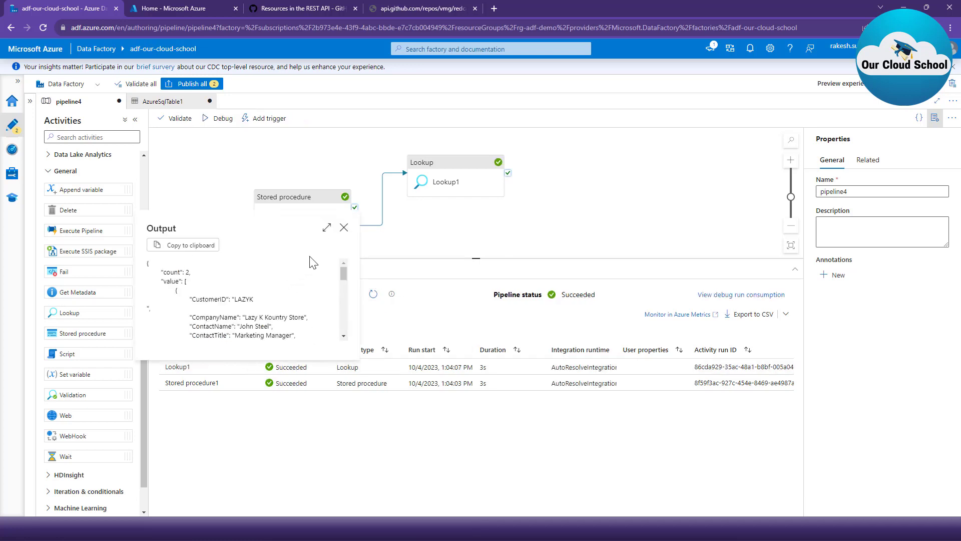
pyautogui.click(327, 228)
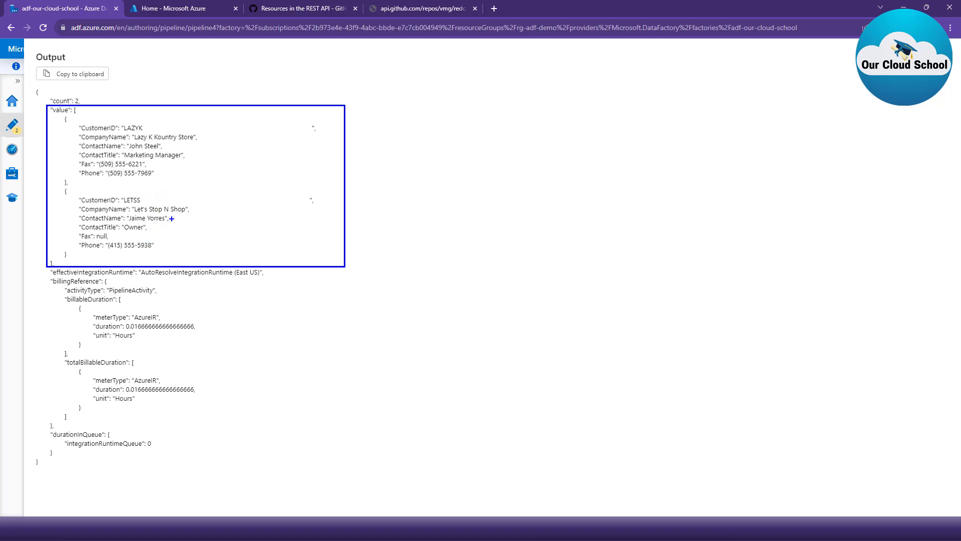
pyautogui.moveTo(172, 219); pyautogui.dragTo(273, 232)
pyautogui.moveTo(166, 146)
pyautogui.mouseDown()
pyautogui.moveTo(366, 166)
pyautogui.moveTo(366, 146)
pyautogui.mouseUp()
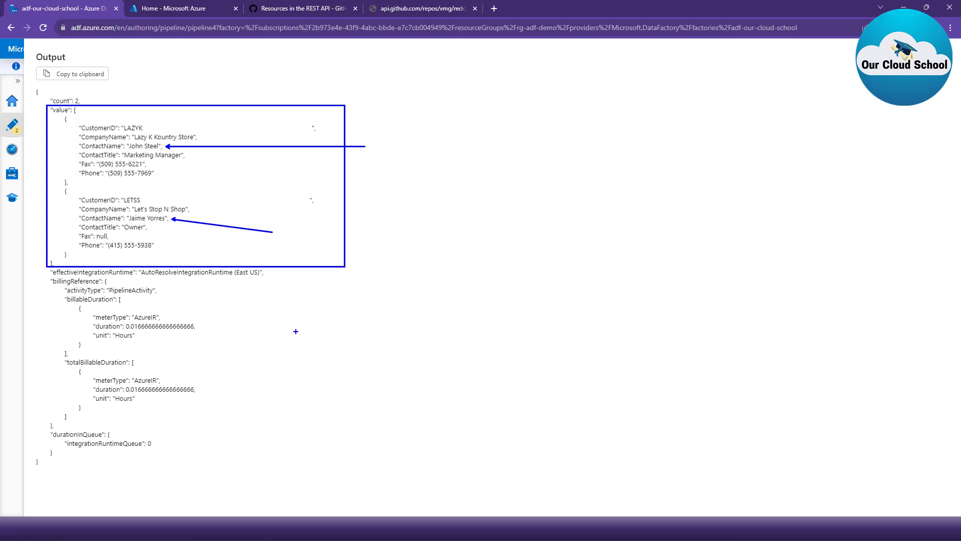
pyautogui.click(945, 58)
# - Make Stored procedure1 use [dbo].[FindCustomersWithExpression] and replace its parameter value with j
pyautogui.click(182, 270)
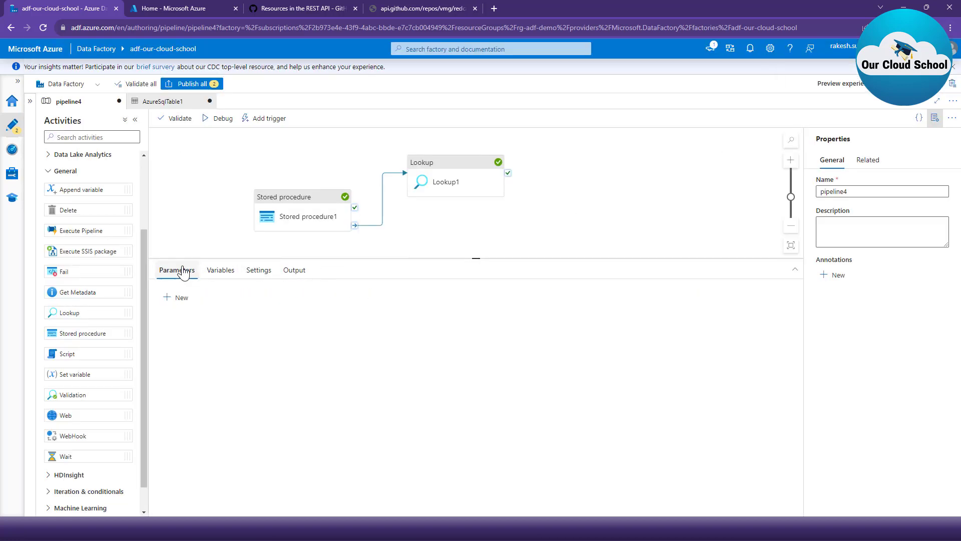
pyautogui.click(286, 212)
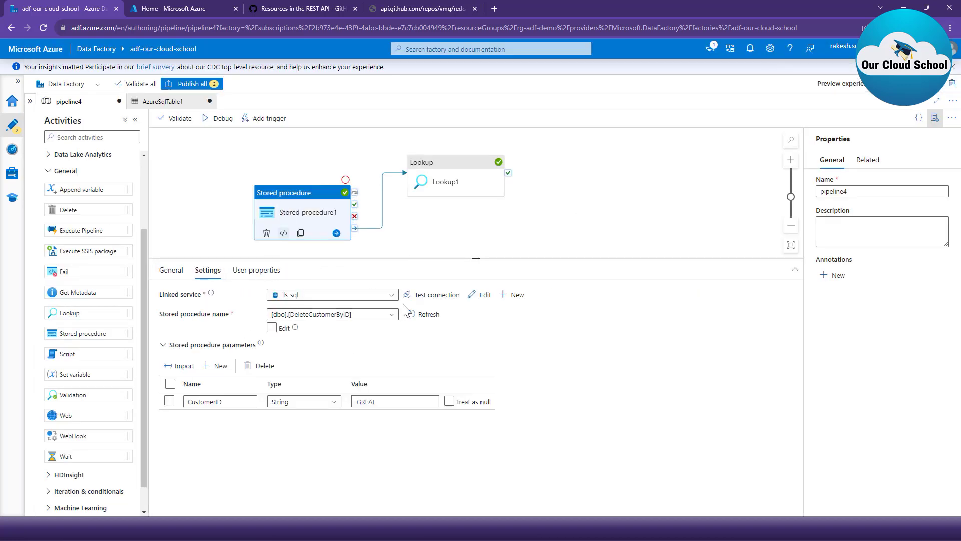
pyautogui.click(391, 314)
pyautogui.click(363, 363)
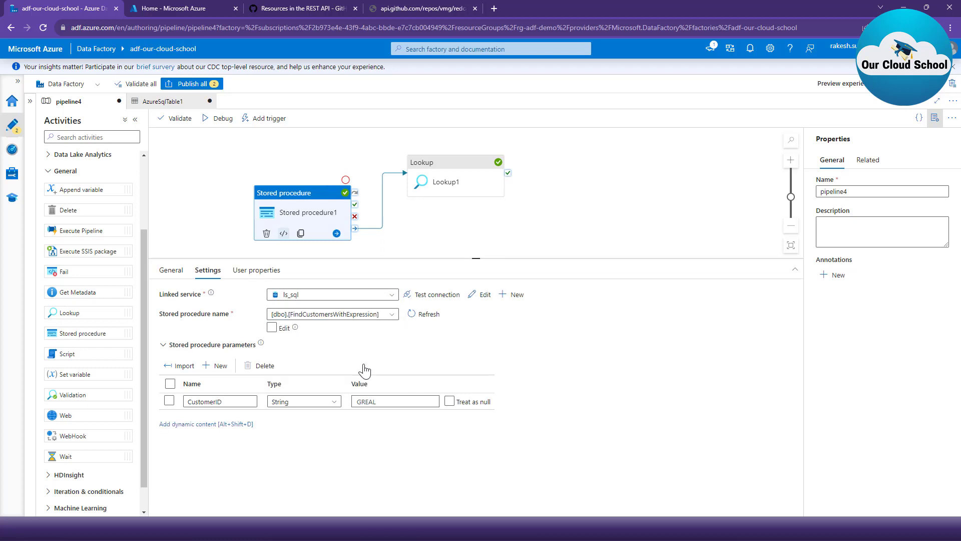
pyautogui.doubleClick(361, 402)
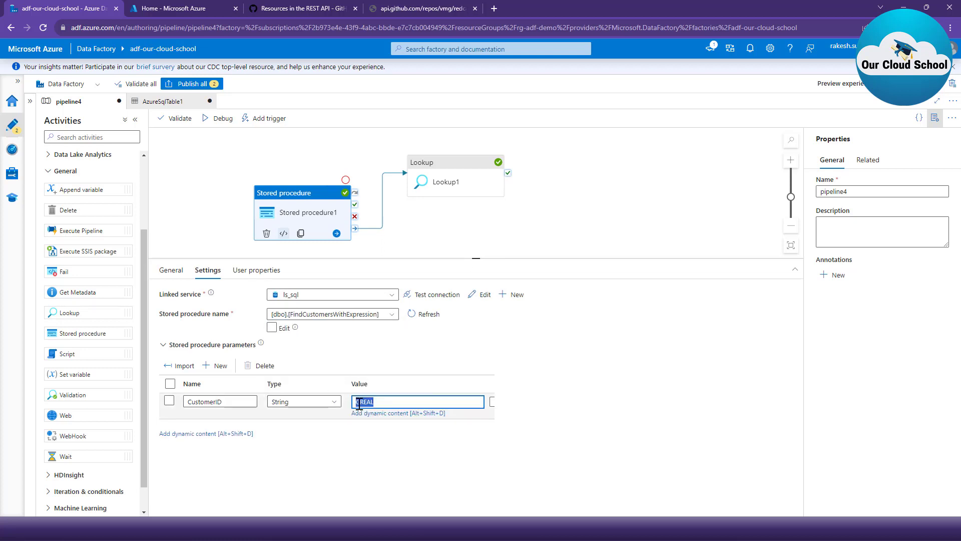
pyautogui.press('BackSpace')
# - Copy the ContactName parameter name from Lookup1 and use it to rename Stored procedure1's CustomerID parameter
pyautogui.click(445, 181)
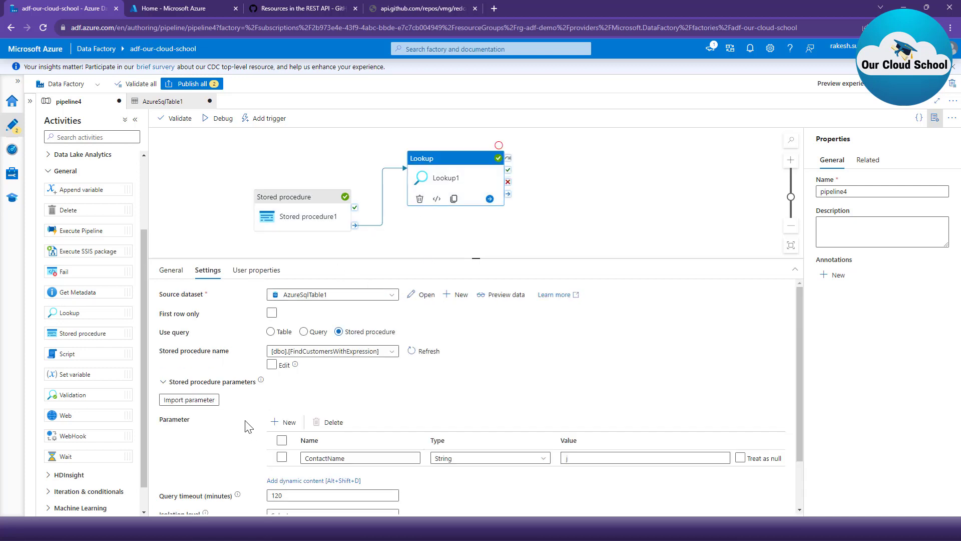
pyautogui.doubleClick(336, 457)
pyautogui.hotkey('ctrl', 'c')
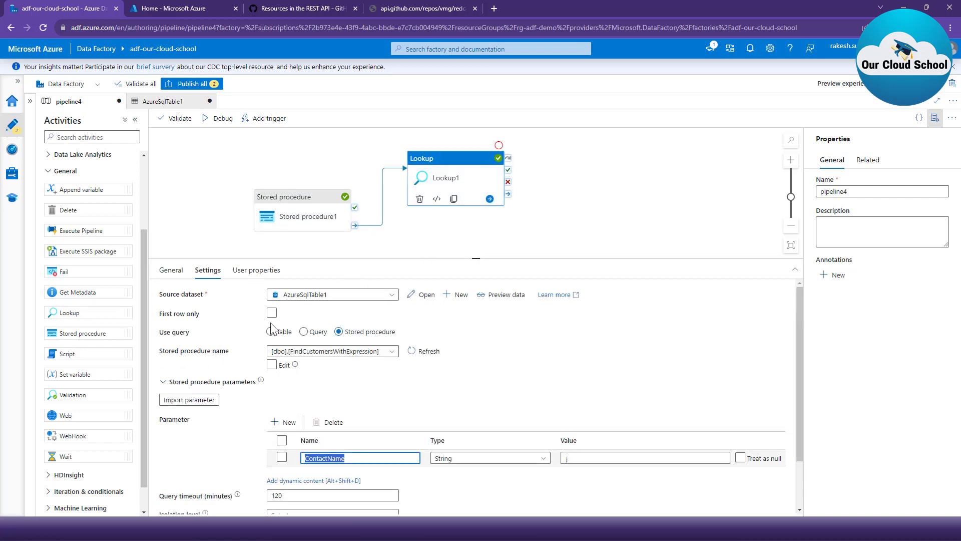
pyautogui.click(296, 233)
pyautogui.doubleClick(205, 401)
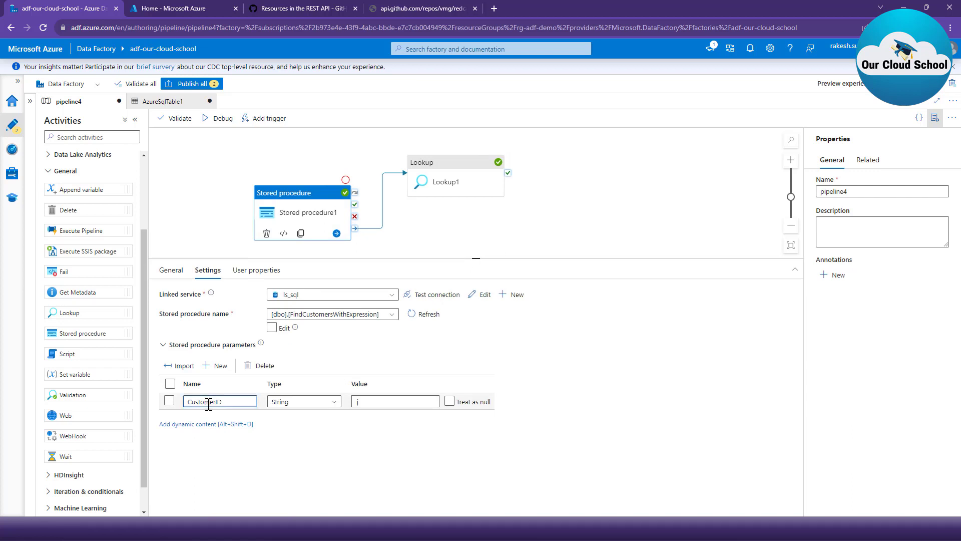
pyautogui.hotkey('ctrl', 'v')
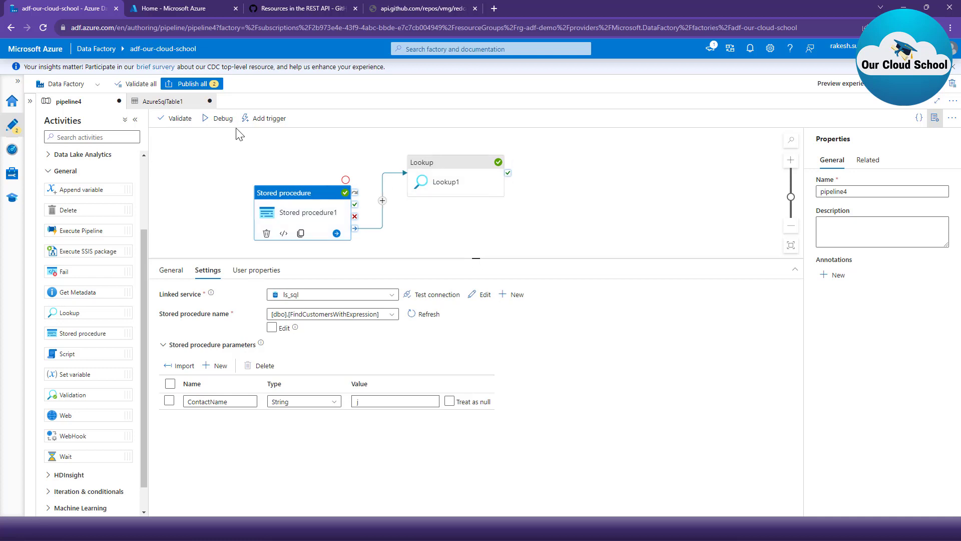
# - Debug pipeline4 and compare the stored procedure settings of Stored procedure1 and Lookup1 during the run
pyautogui.click(210, 118)
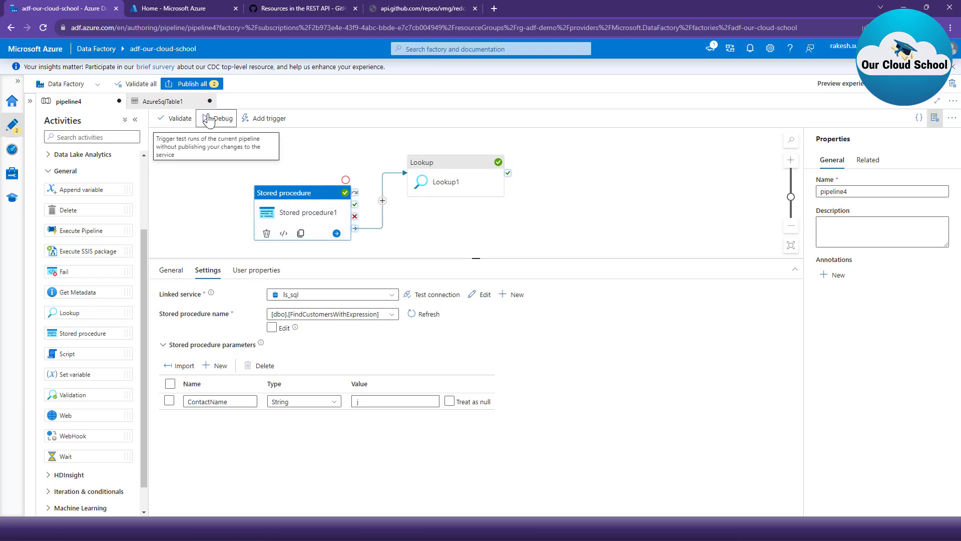
pyautogui.click(256, 238)
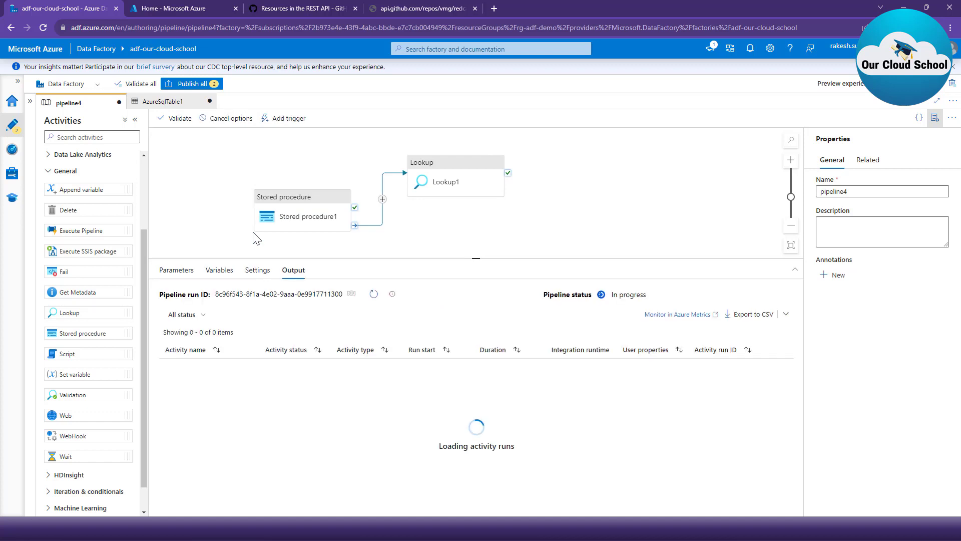
pyautogui.click(283, 218)
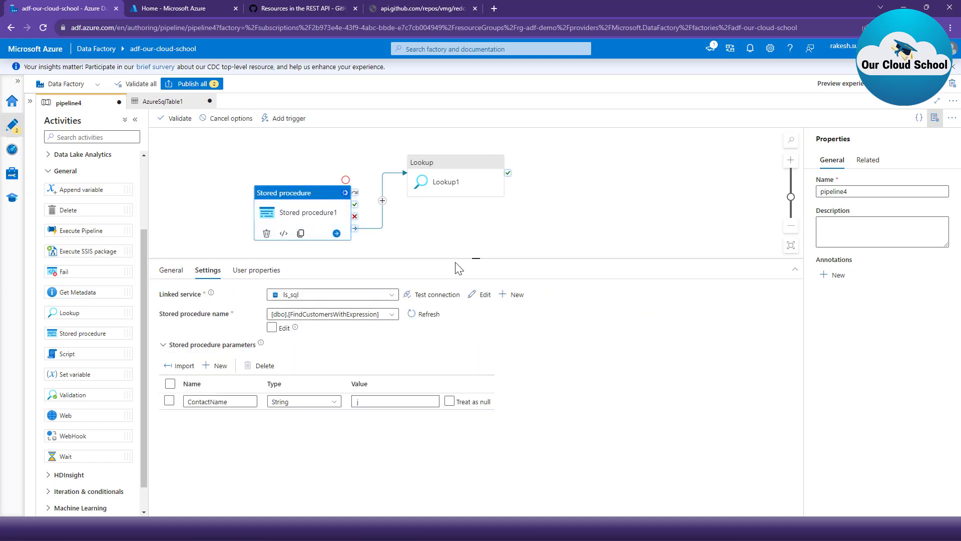
pyautogui.click(455, 193)
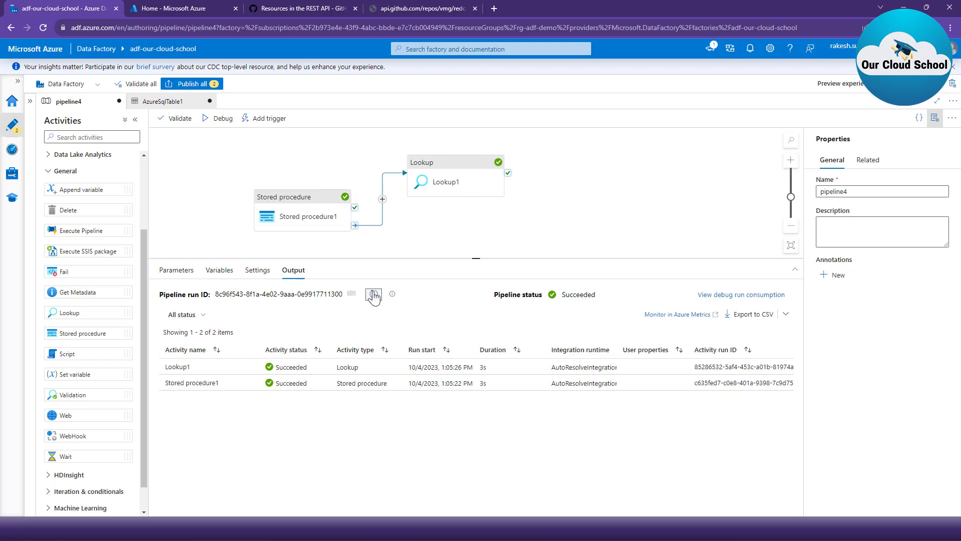
# - Examine the enlarged Stored procedure1 output of the debug run for returned records, and close it
pyautogui.moveTo(247, 385)
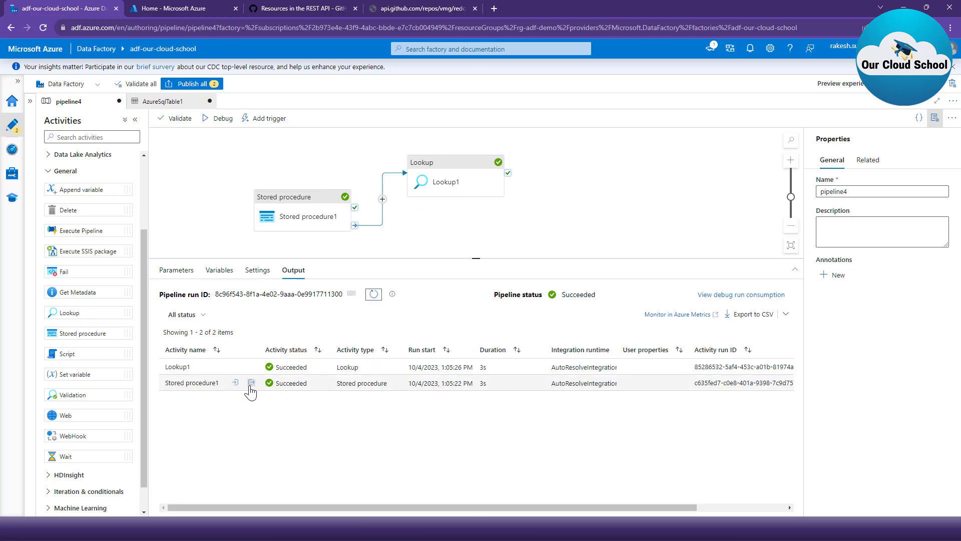
pyautogui.click(251, 385)
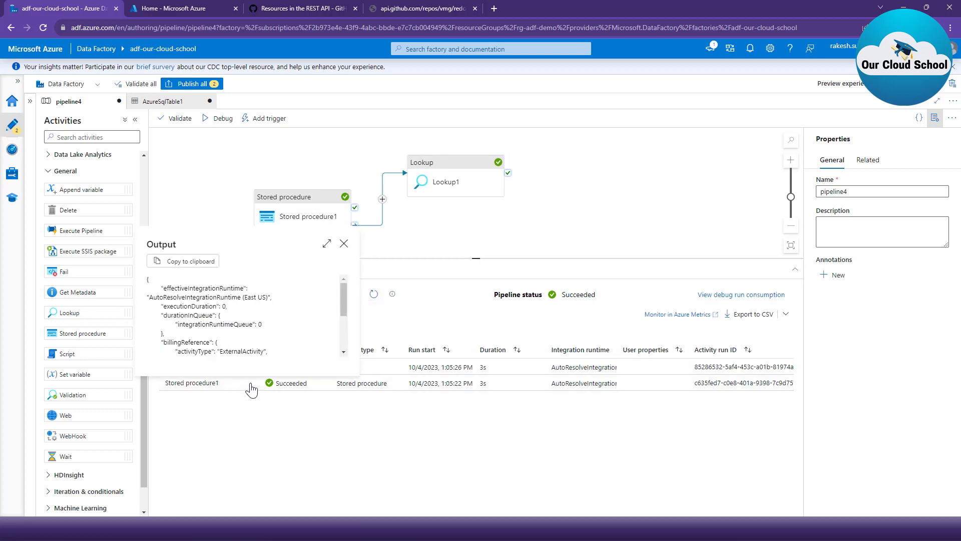
pyautogui.click(326, 244)
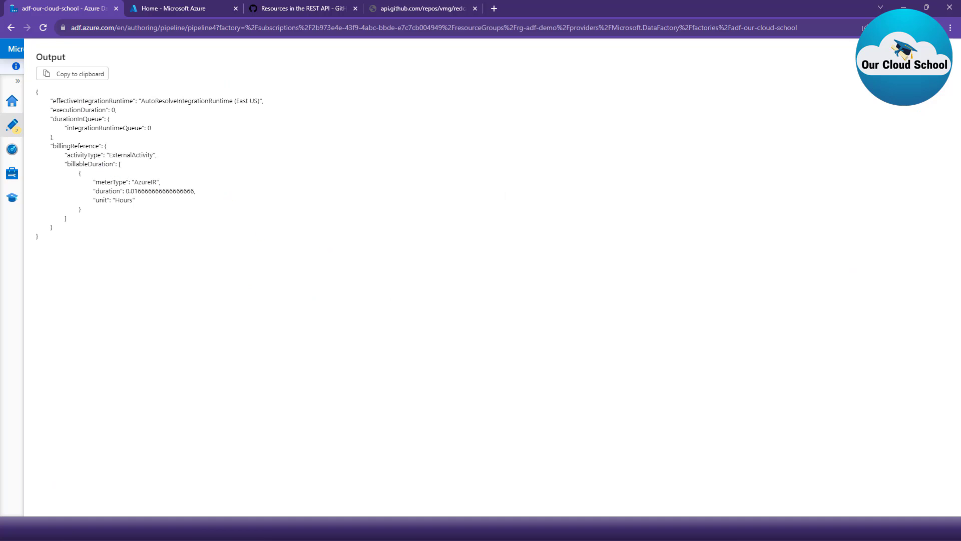
pyautogui.moveTo(31, 87)
pyautogui.mouseDown()
pyautogui.moveTo(99, 278)
pyautogui.moveTo(407, 276)
pyautogui.mouseUp()
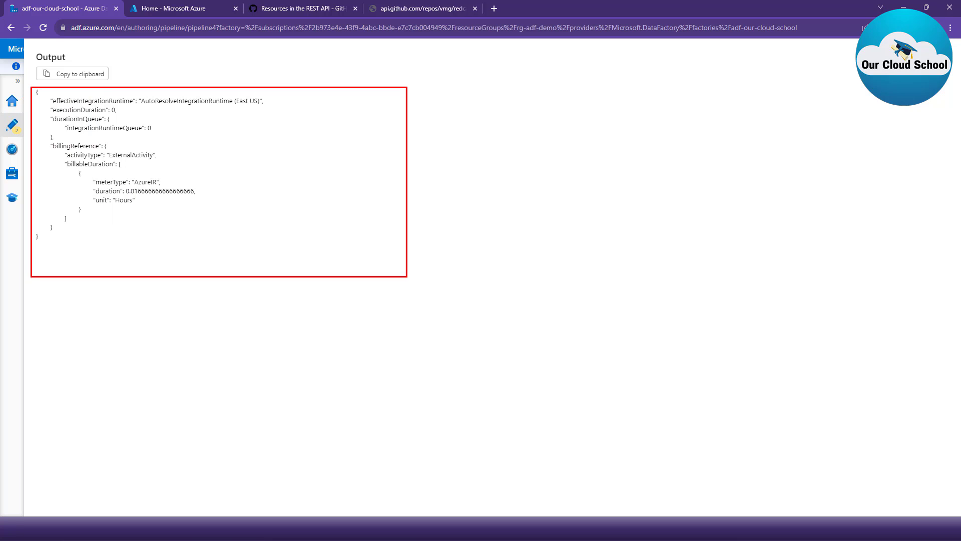
pyautogui.moveTo(230, 152); pyautogui.dragTo(277, 173)
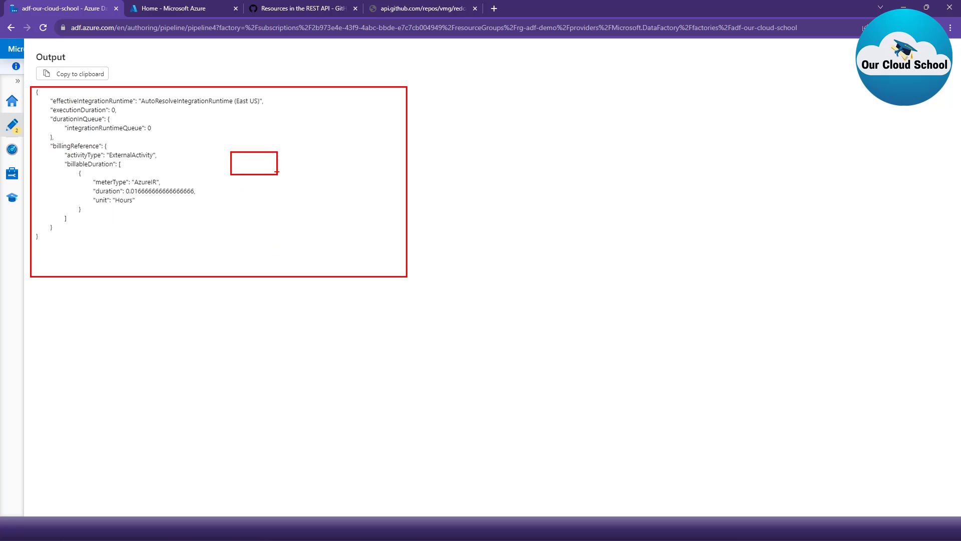
pyautogui.press('Escape')
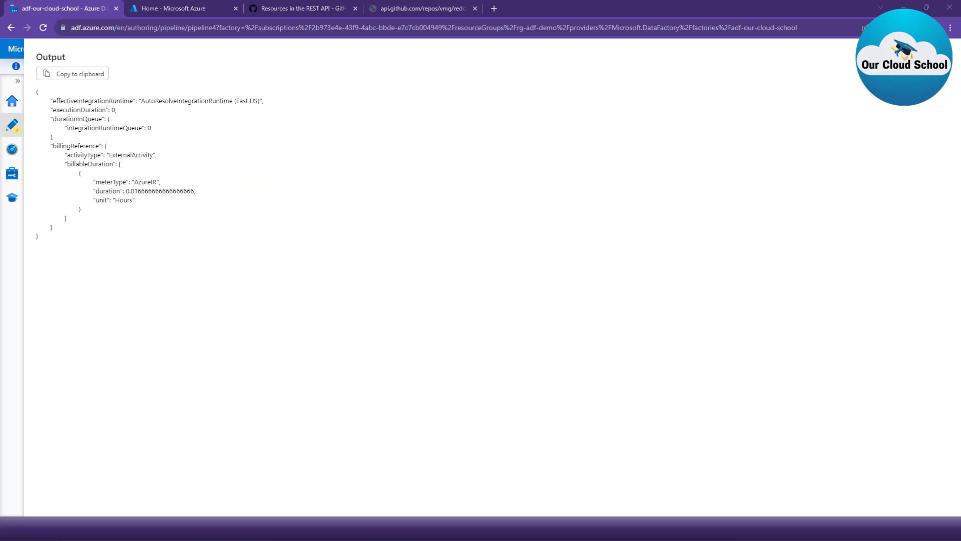
pyautogui.click(951, 69)
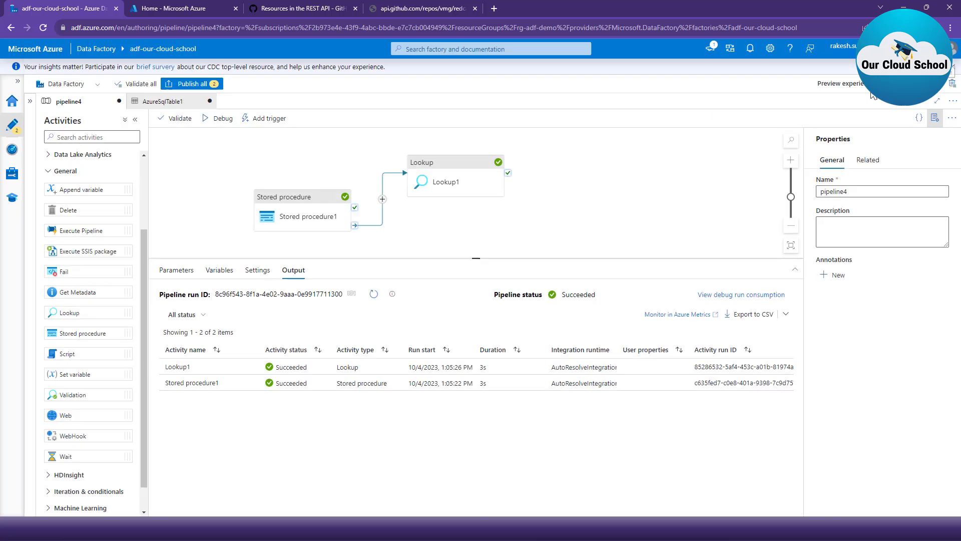
# - Check Lookup1's stored procedure settings, examine its enlarged output from the same debug run, and close the output
pyautogui.click(447, 178)
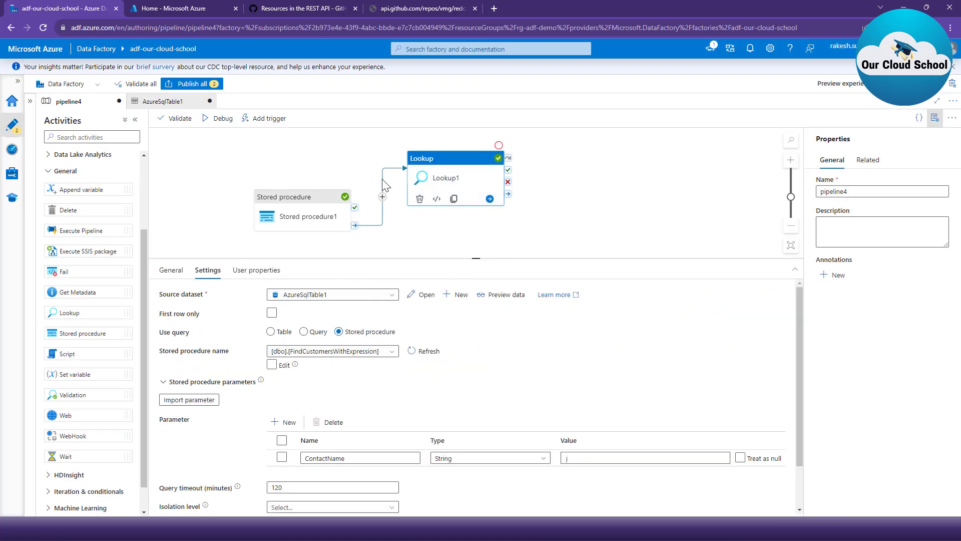
pyautogui.click(307, 145)
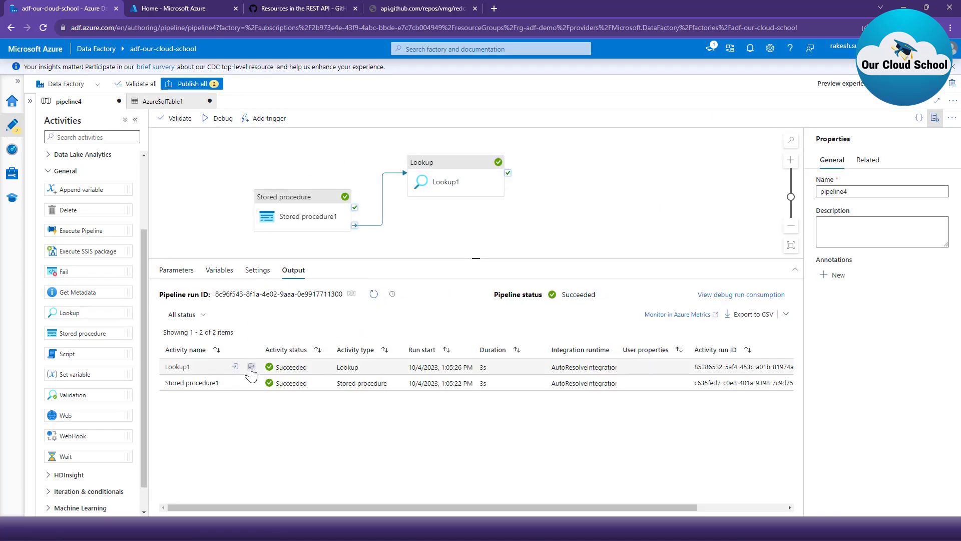
pyautogui.click(251, 367)
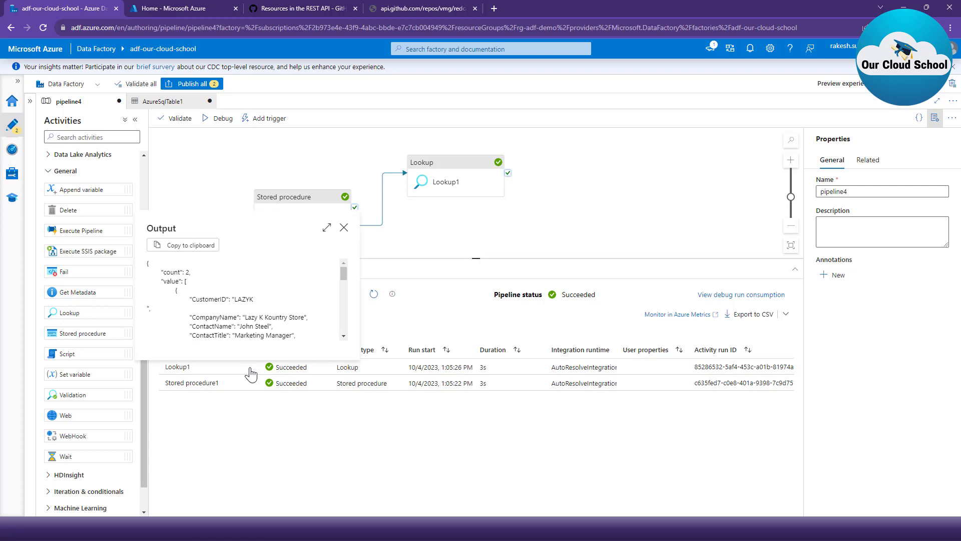
pyautogui.click(326, 228)
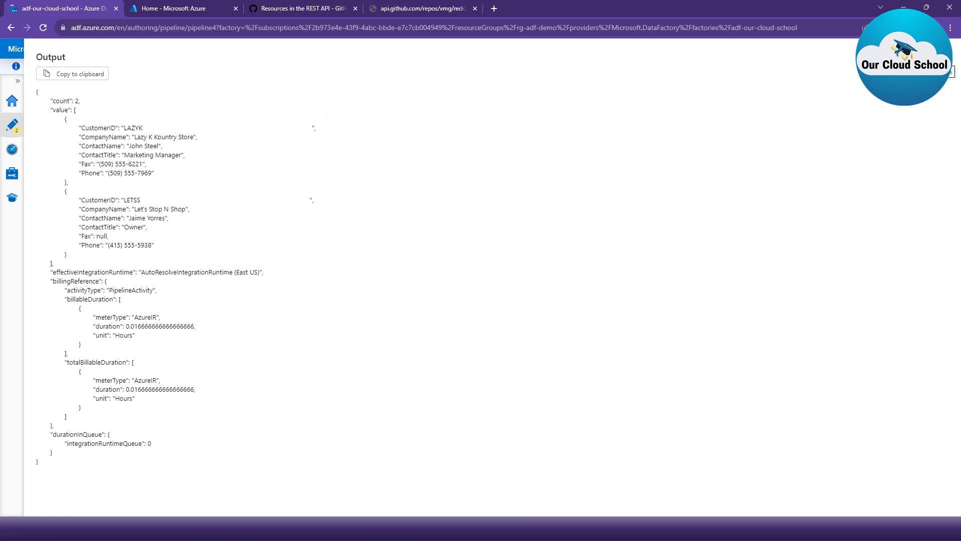
pyautogui.click(945, 57)
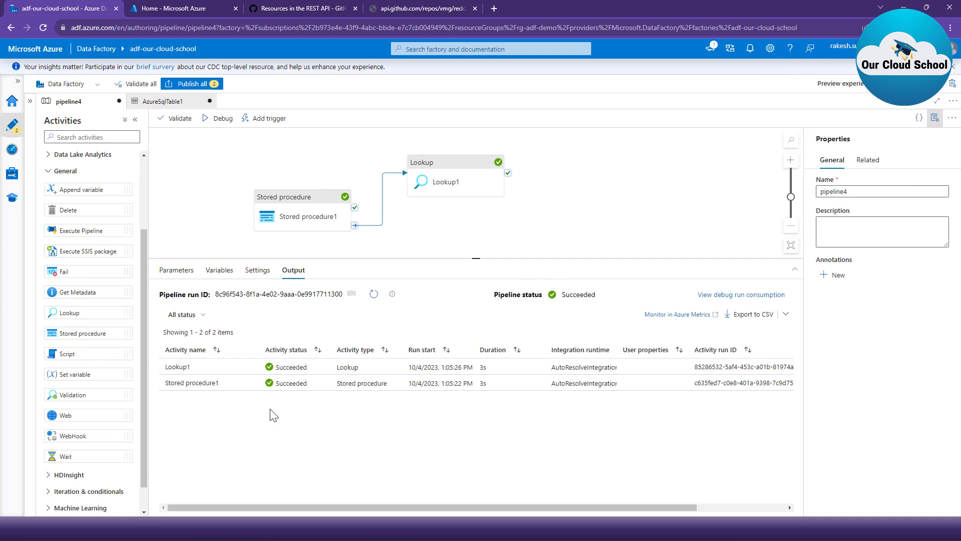